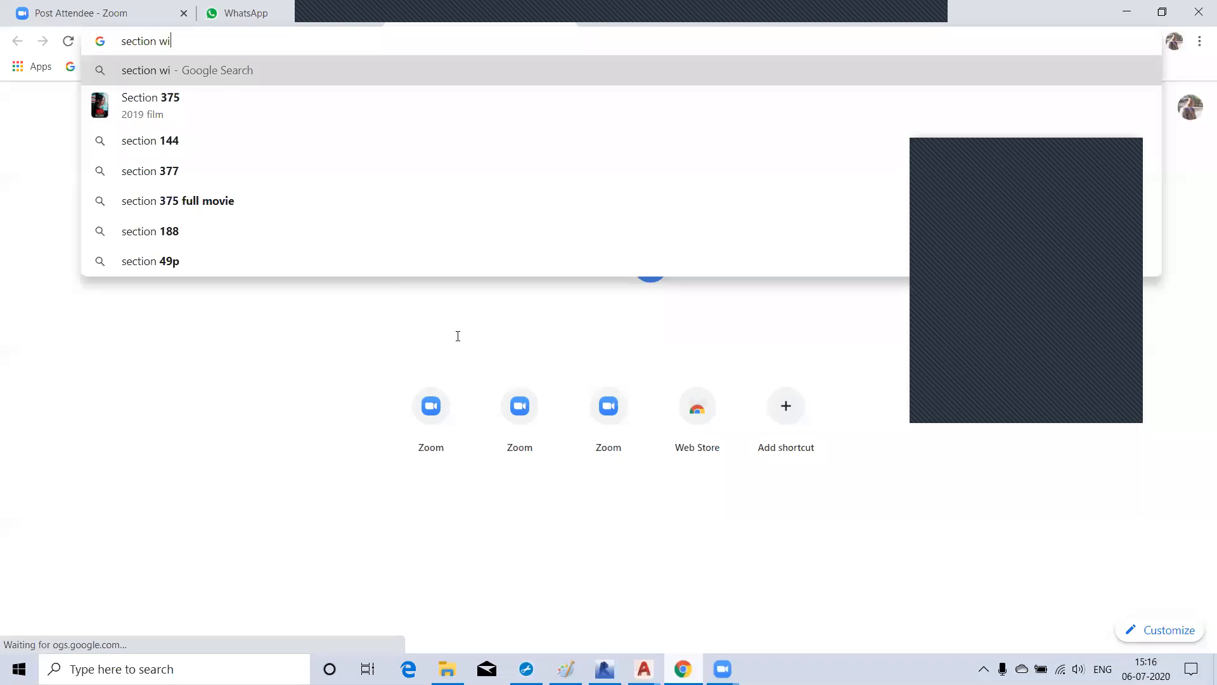
Search the web for images of "section with hatch" and open a hatching example from the image results
type("hatcj")
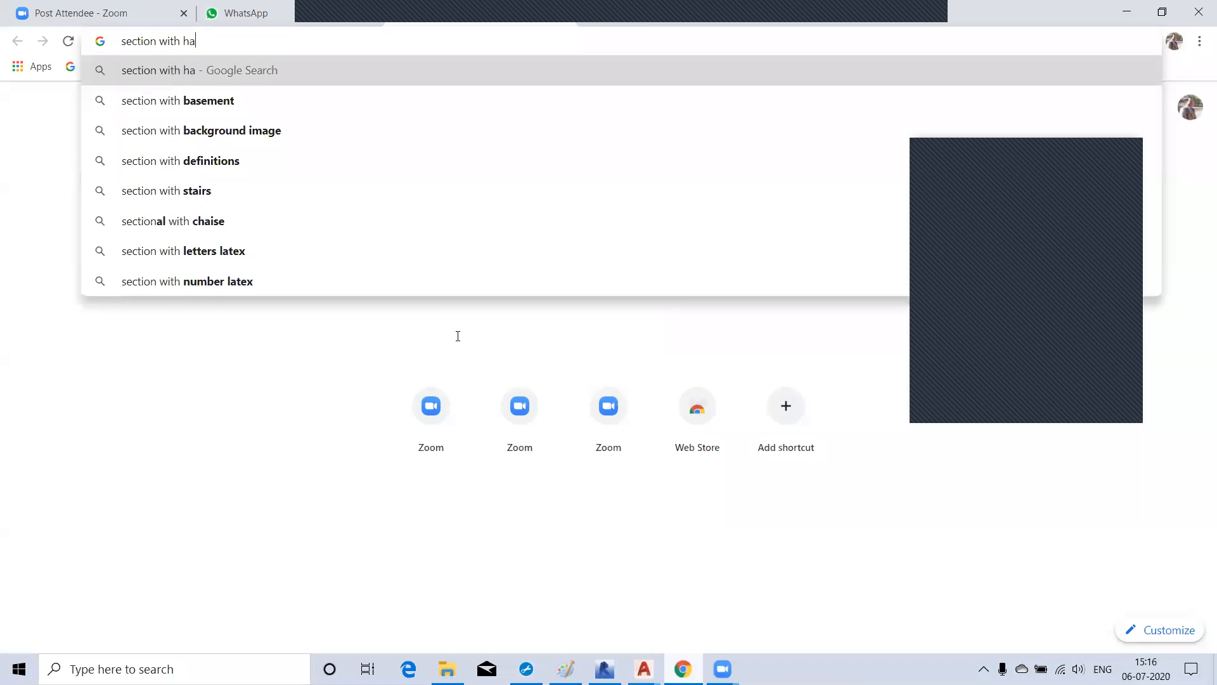
key("BackSpace")
type("h")
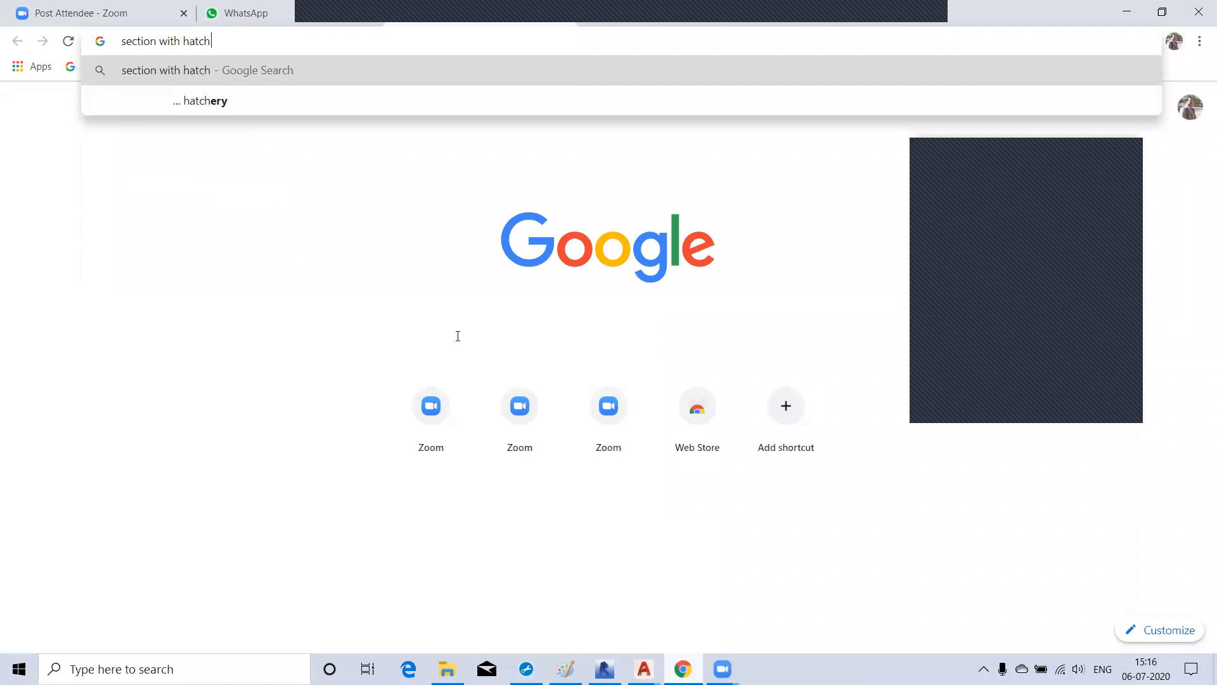
key("Return")
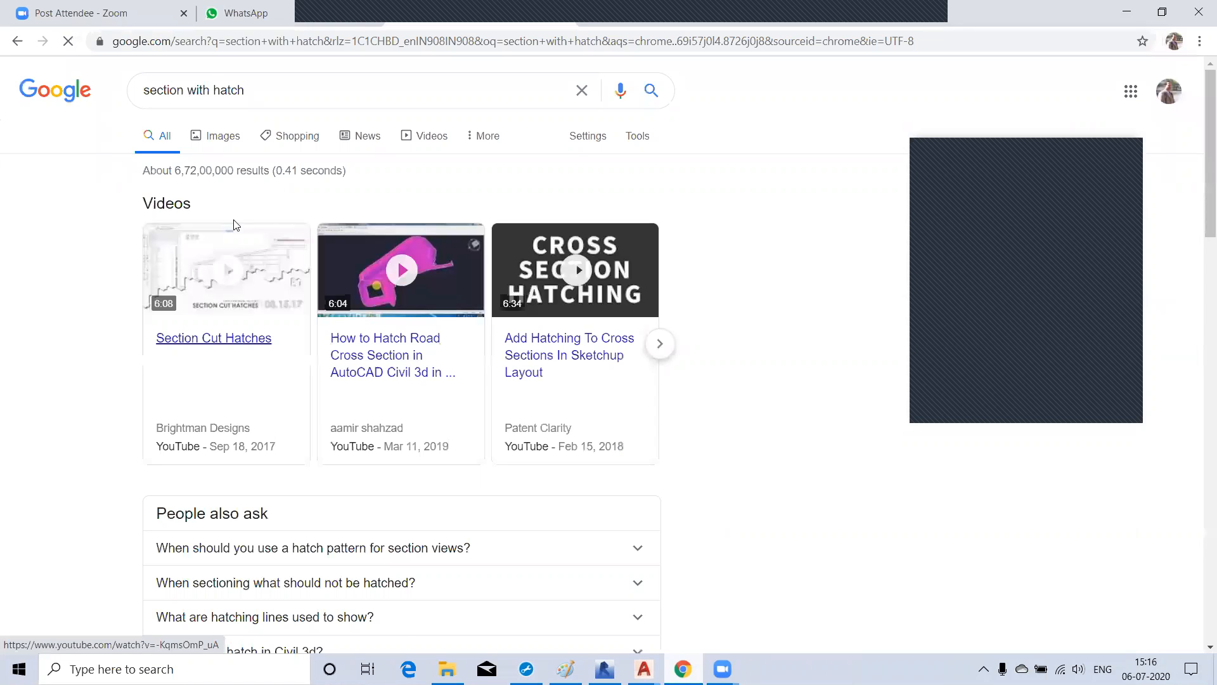
left_click(214, 137)
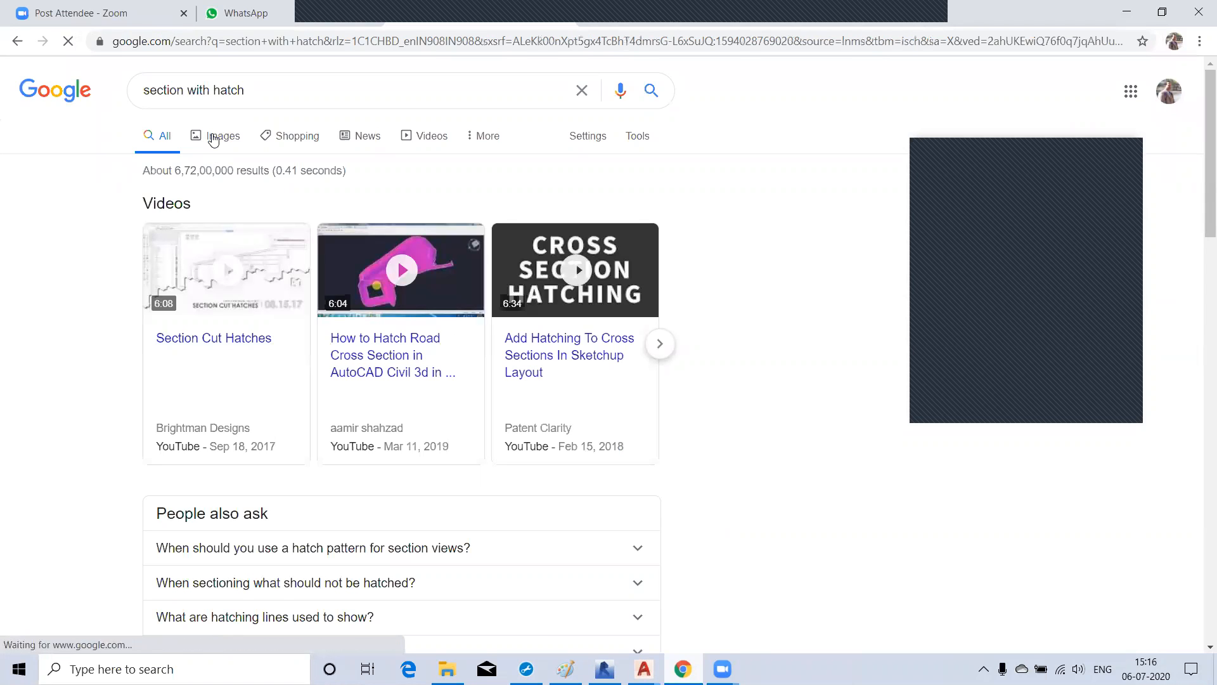
scroll(273, 444, "down", 3)
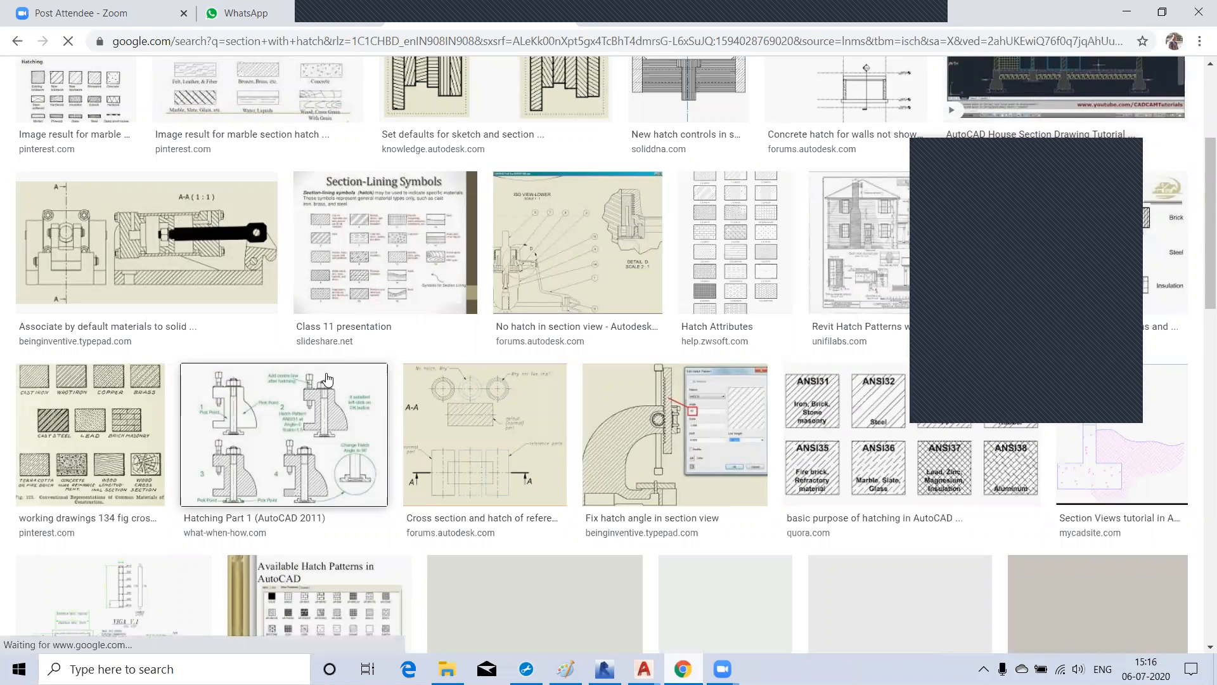
left_click(323, 409)
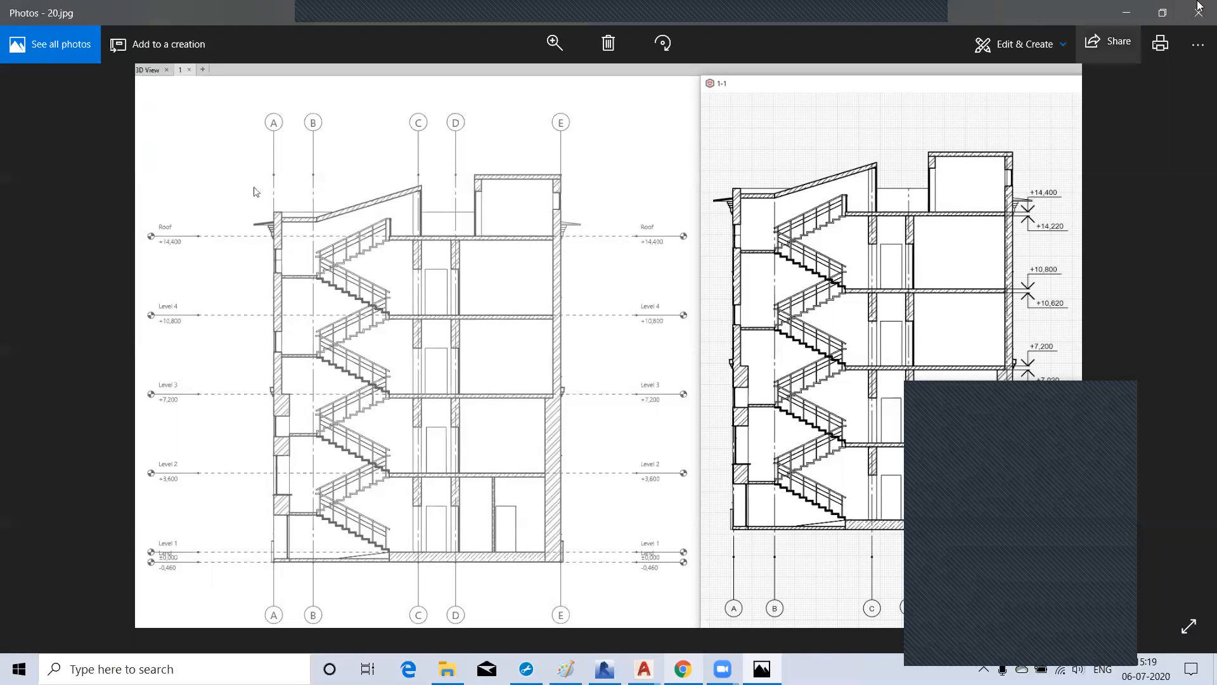
Switch to AutoCAD and hatch the inside of the closed L-shaped outline with the AR-CONC pattern
left_click(1137, 18)
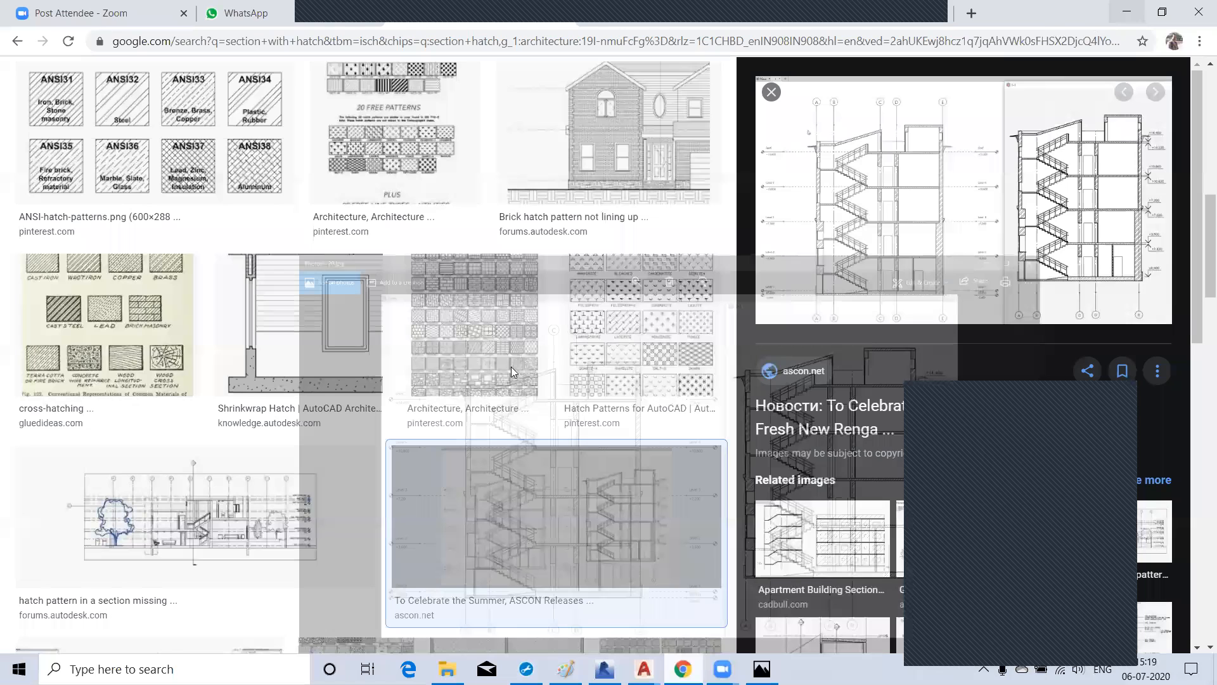
left_click(1134, 15)
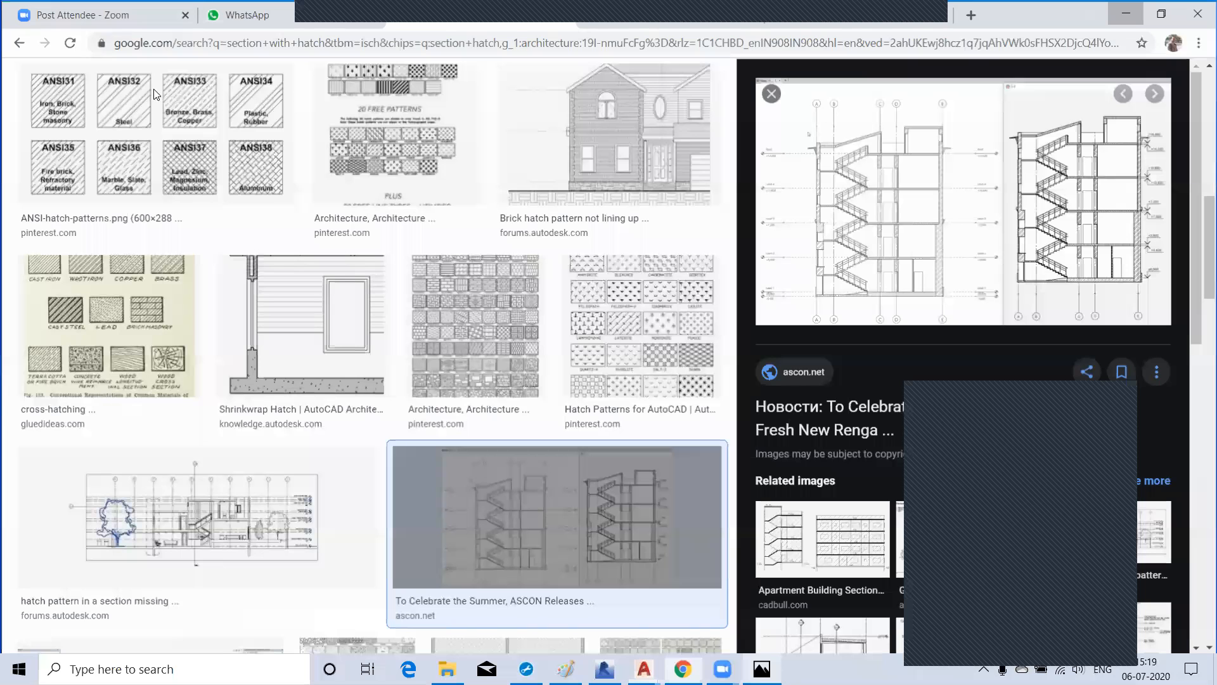
left_click(362, 99)
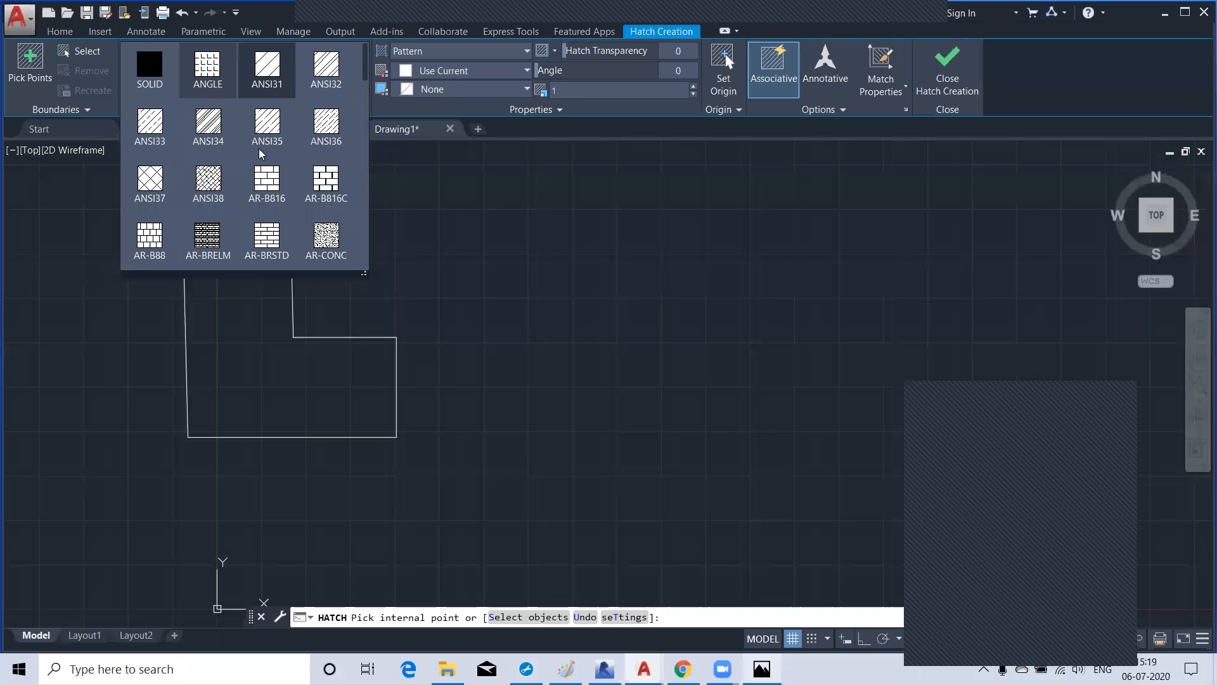
left_click(325, 238)
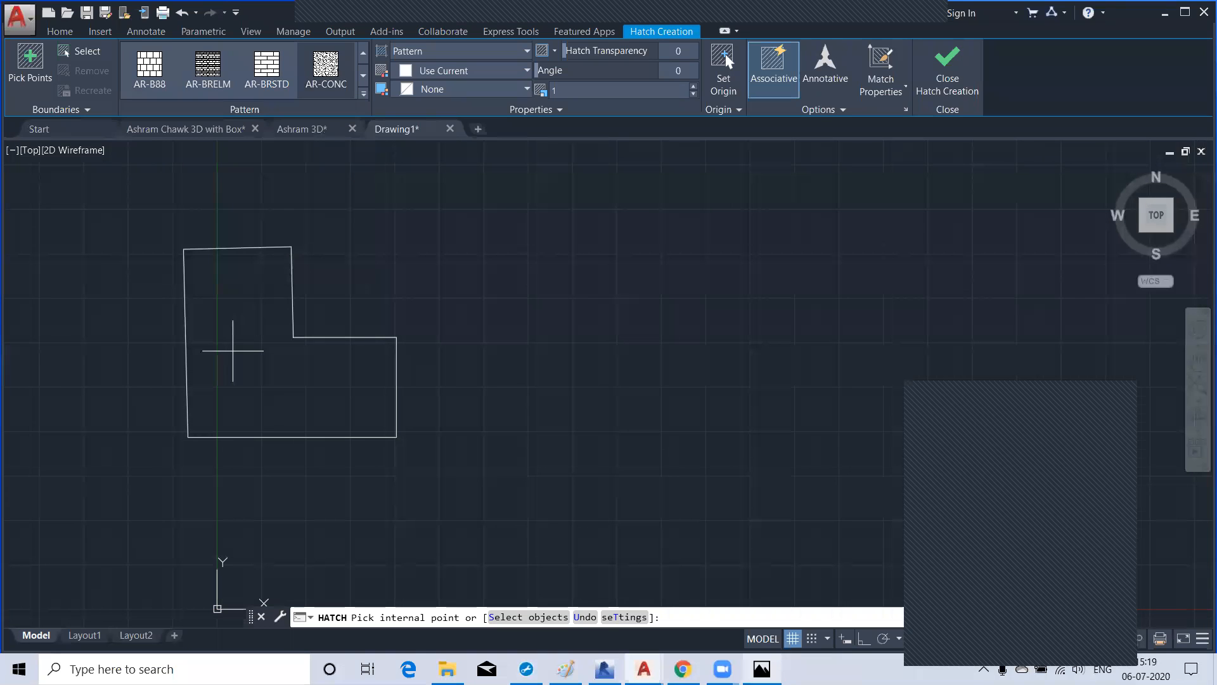
left_click(234, 356)
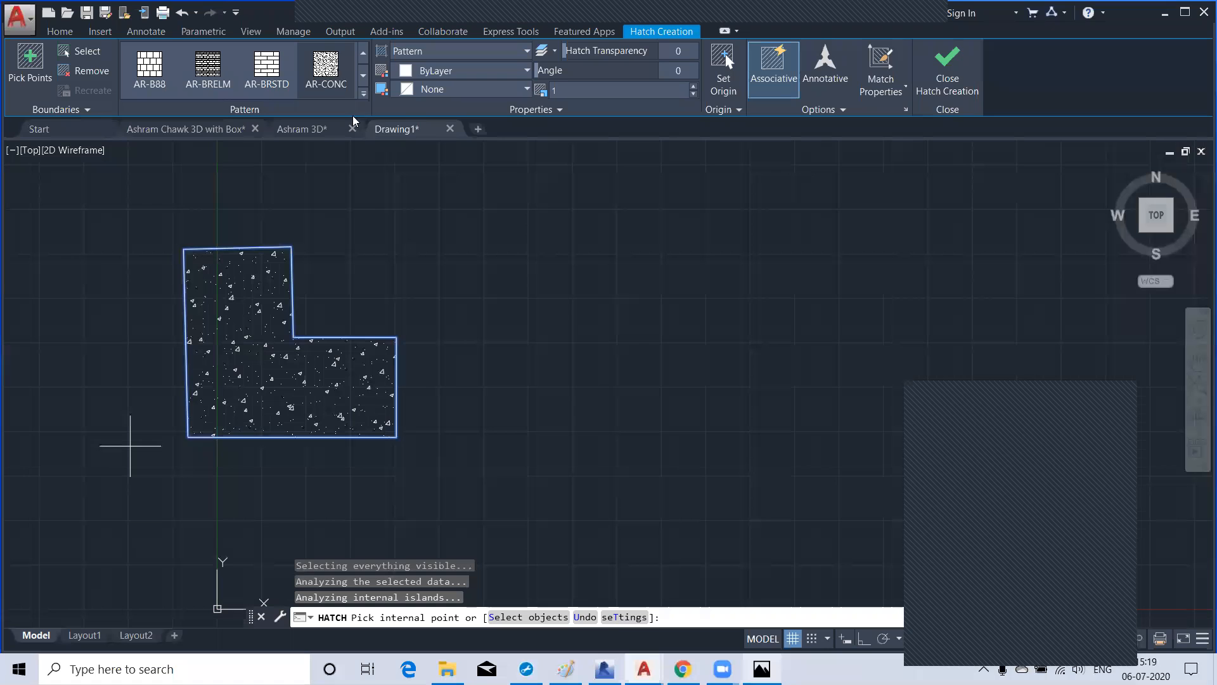
Change the L-shape's hatch pattern to ANSI33 and increase the hatch scale to 21
left_click(363, 93)
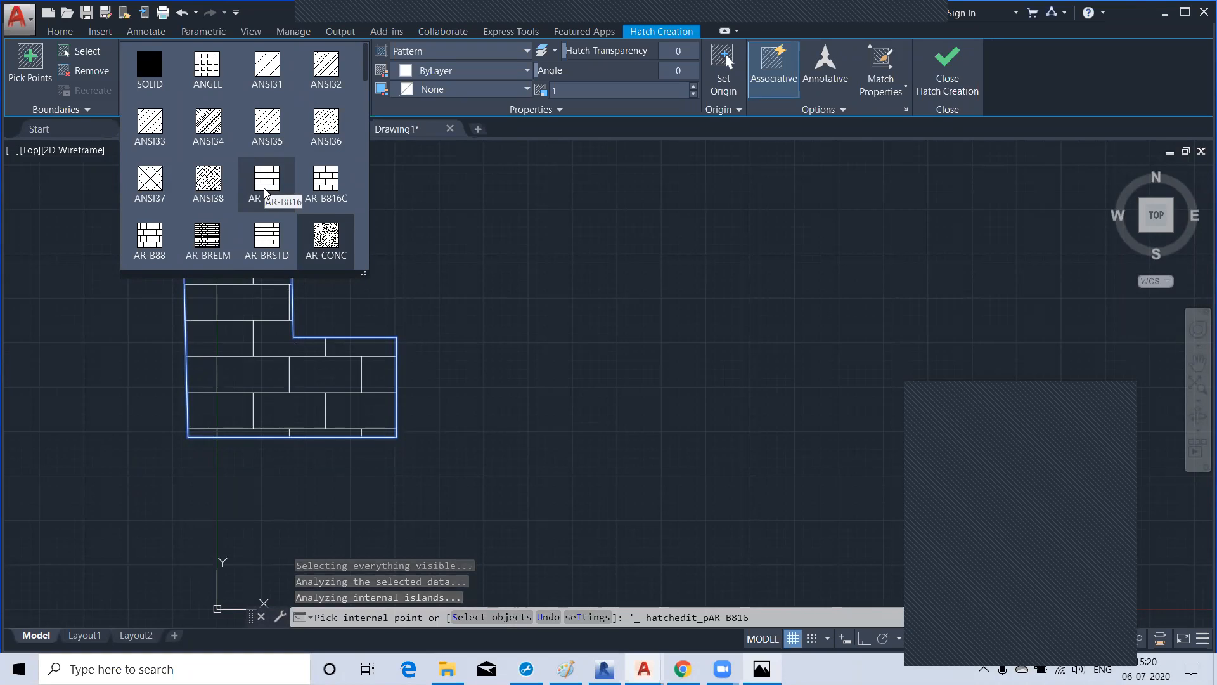
left_click(150, 130)
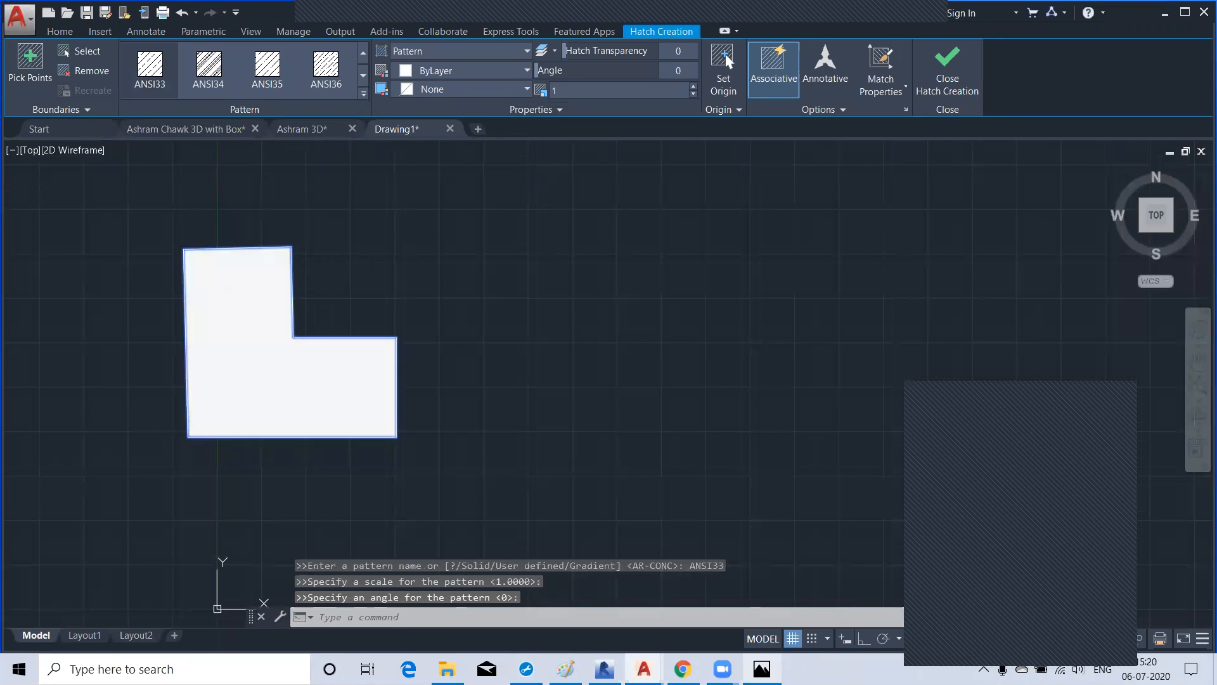
left_click(694, 87)
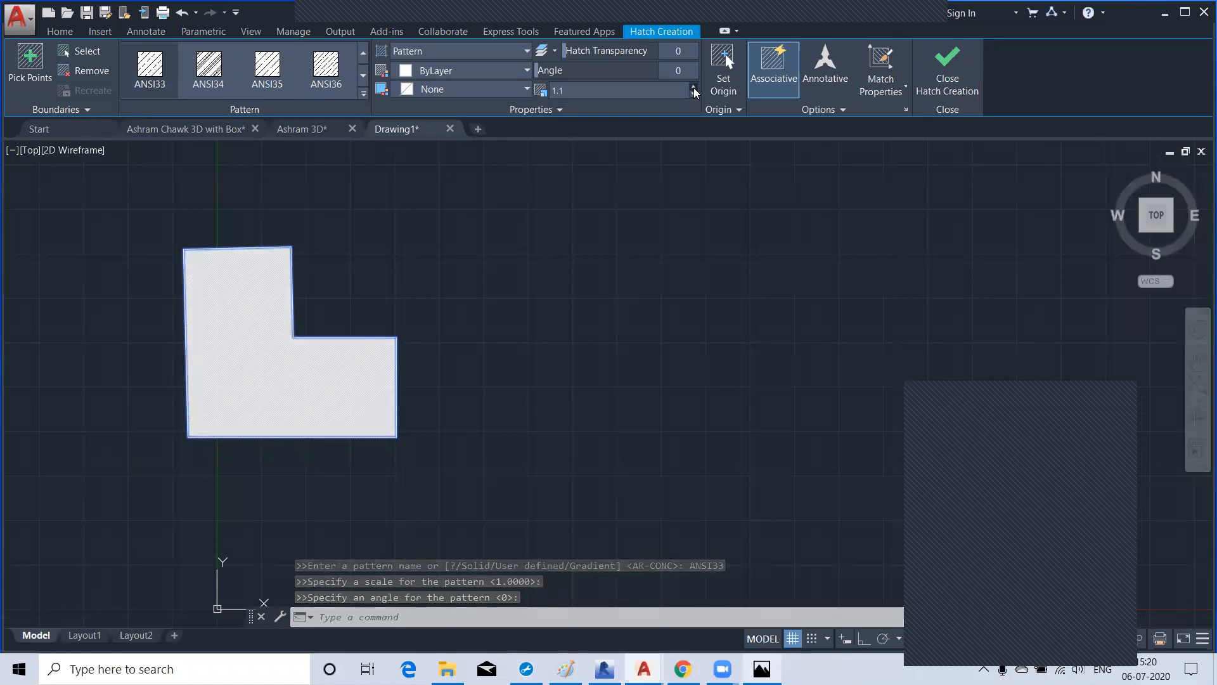
left_click(693, 88)
left_click(693, 88)
left_click(694, 87)
left_click(693, 88)
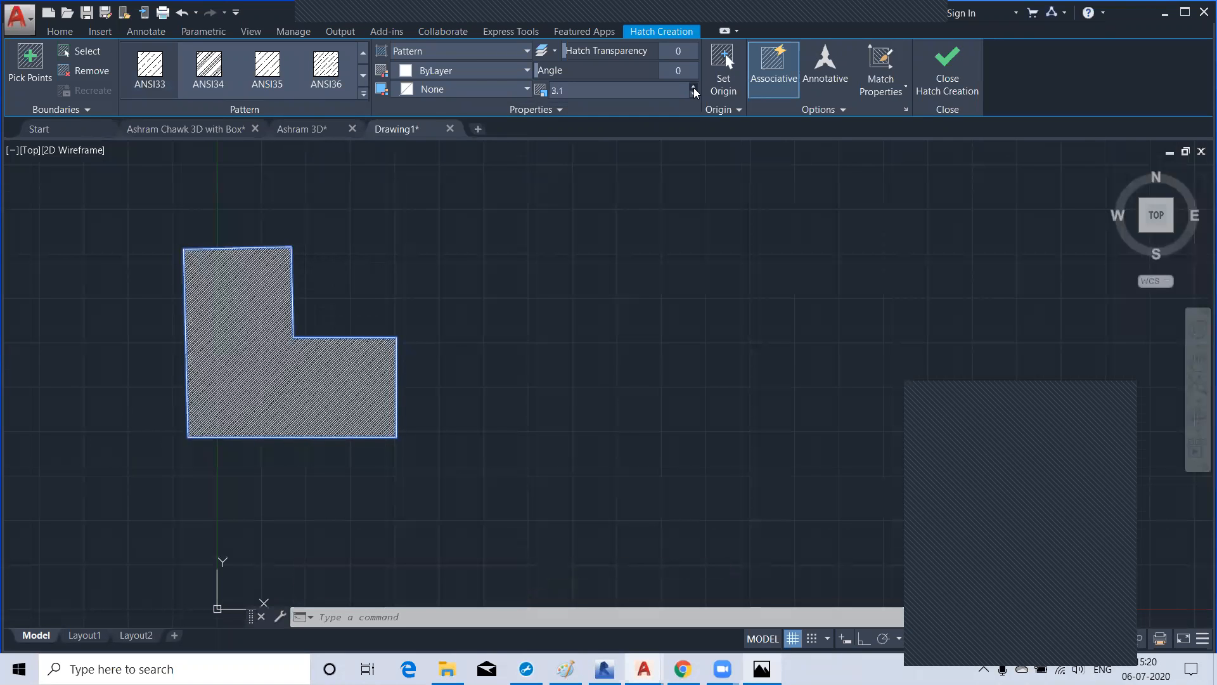
left_click(694, 87)
left_click(694, 88)
left_click(693, 87)
left_click(694, 87)
left_click(694, 88)
left_click(694, 88)
left_click(693, 88)
left_click(694, 88)
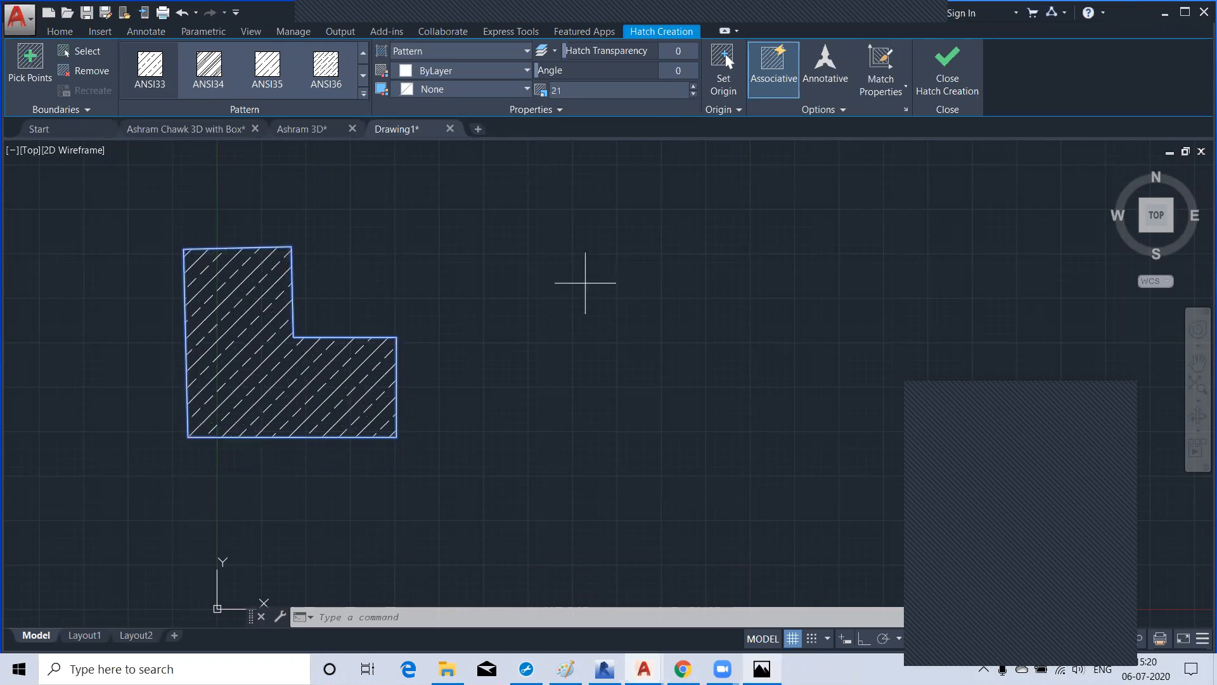
Reduce the scale of the L-shape's ANSI33 hatch to 14
left_click(694, 93)
left_click(694, 93)
left_click(694, 93)
left_click(695, 94)
left_click(695, 93)
left_click(695, 93)
left_click(695, 93)
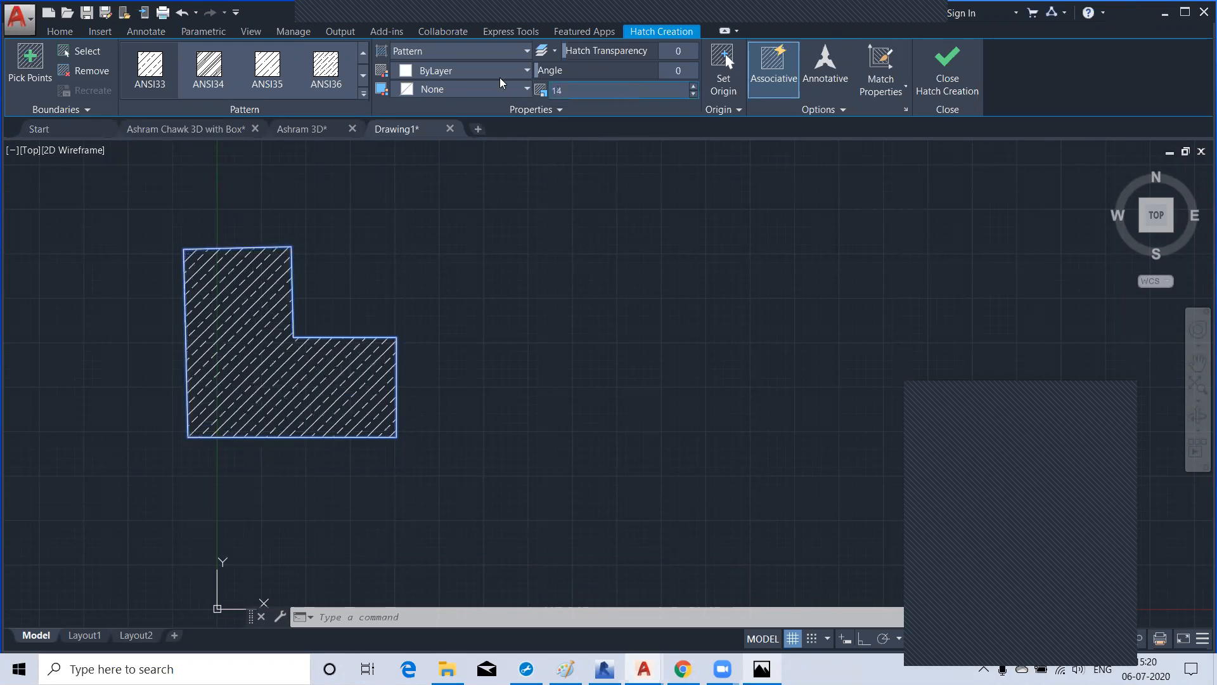
Examine the available hatch patterns by previewing brick, earth, glass, gradient, gravel, ISO and star styles on the L-shape
left_click(364, 95)
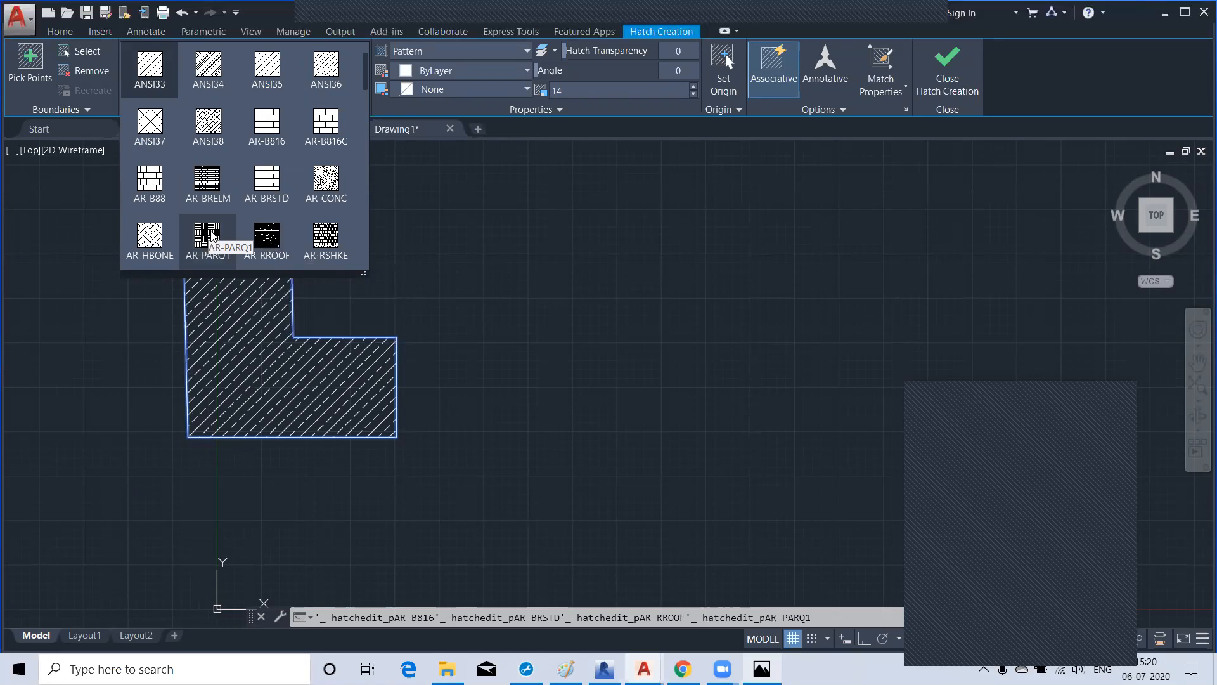
scroll(211, 236, "down", 1)
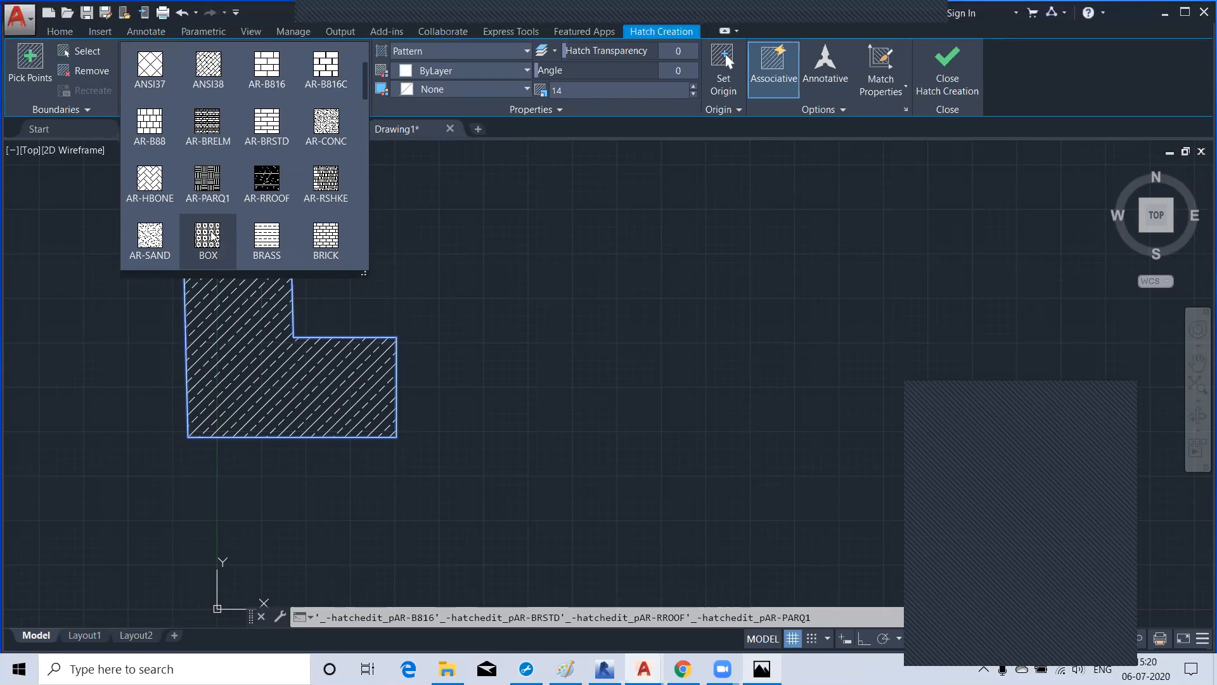
scroll(212, 236, "down", 1)
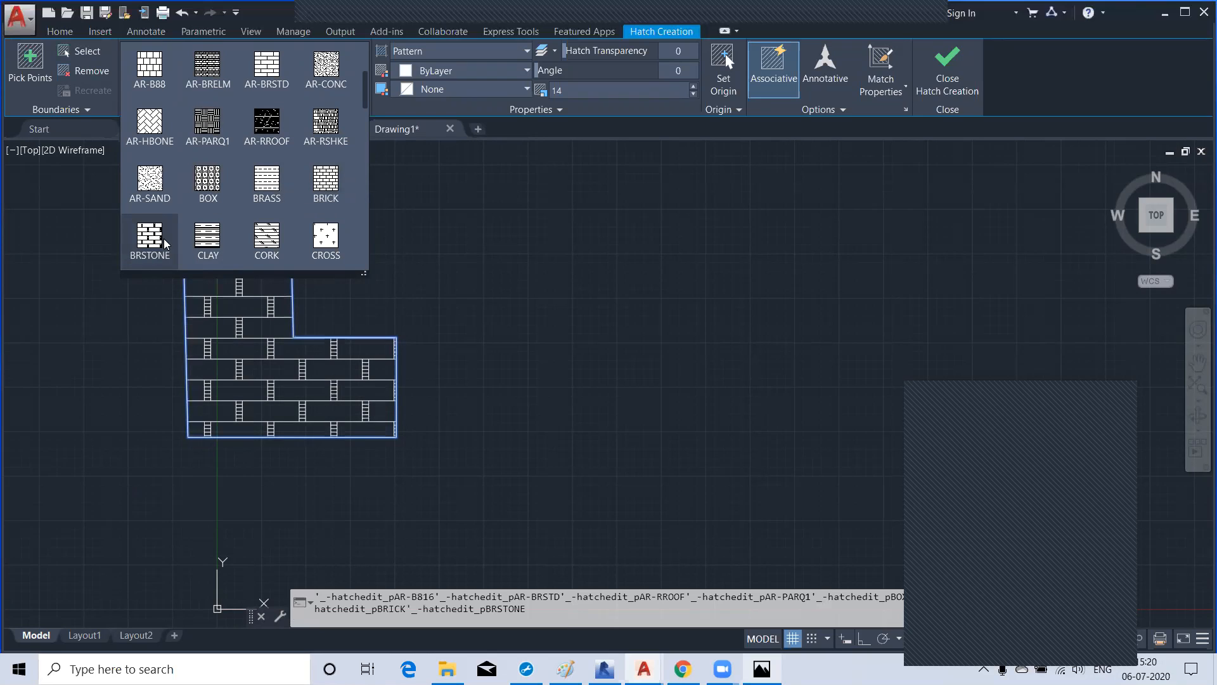
scroll(163, 244, "down", 1)
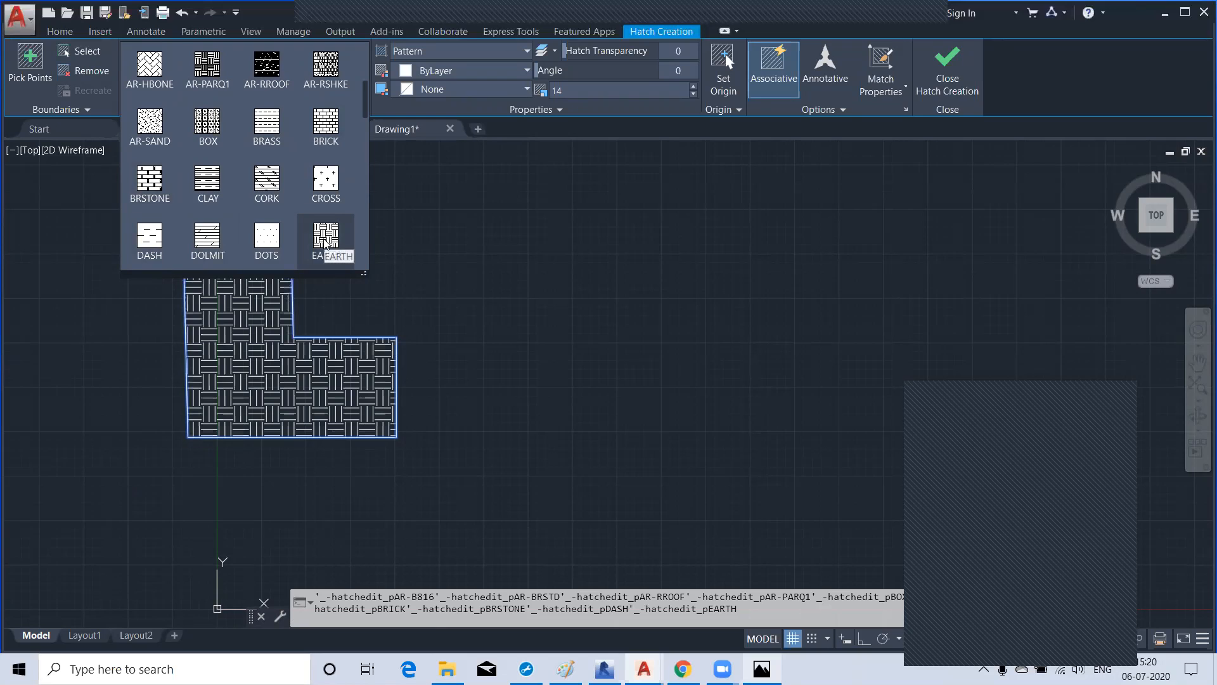
scroll(325, 243, "down", 1)
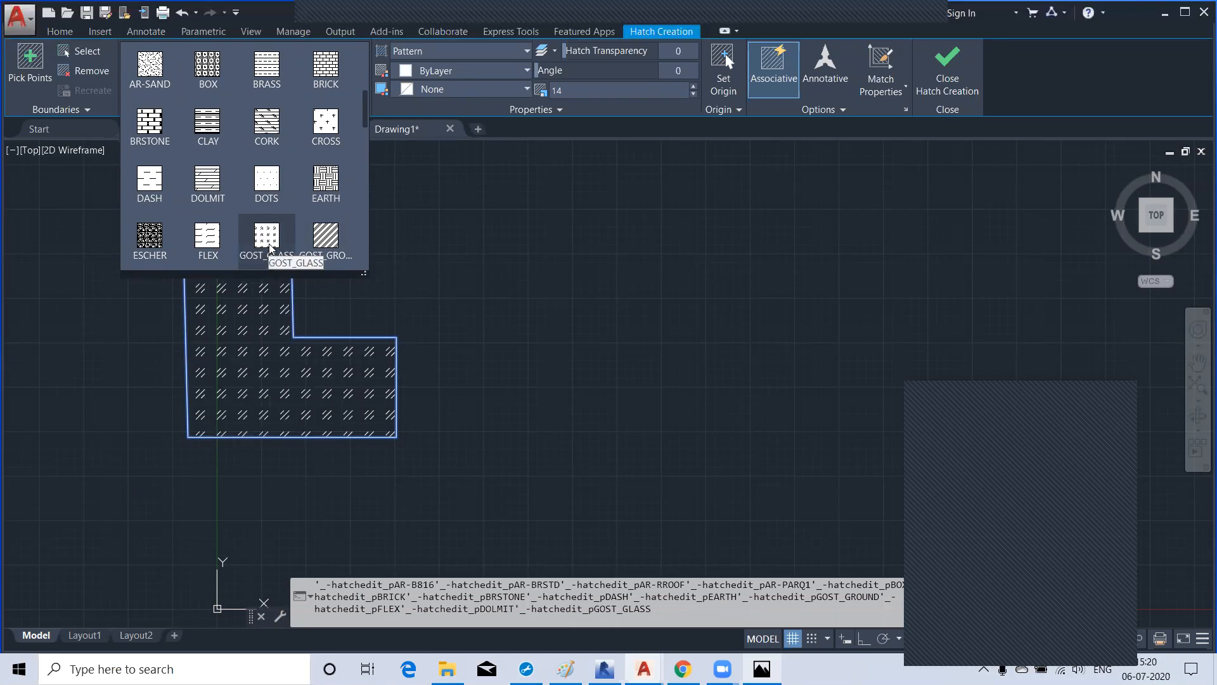
scroll(190, 240, "down", 1)
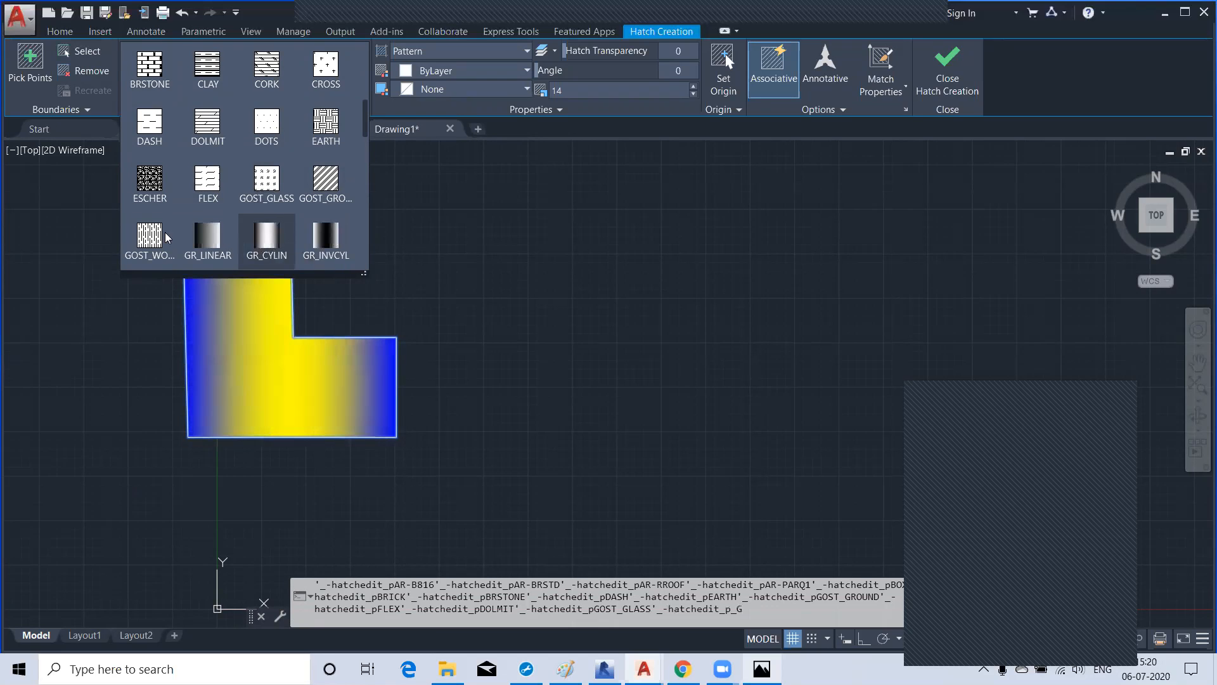
scroll(167, 238, "down", 1)
scroll(166, 238, "down", 2)
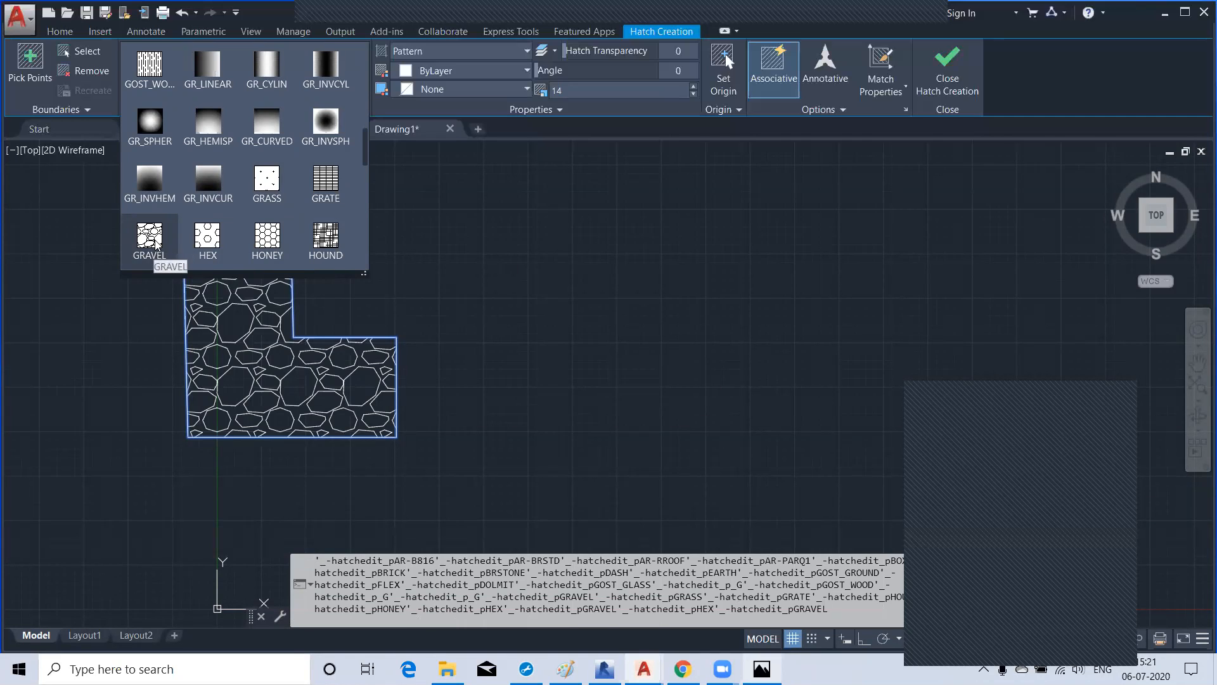
scroll(156, 244, "down", 1)
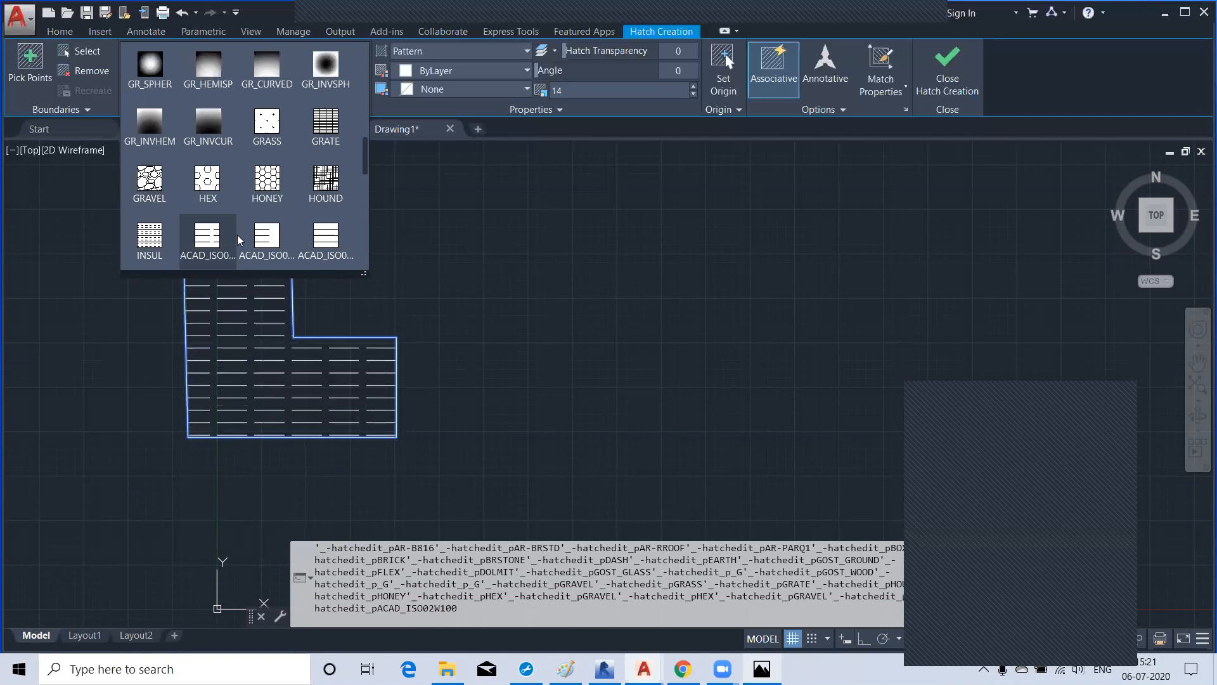
scroll(315, 237, "down", 5)
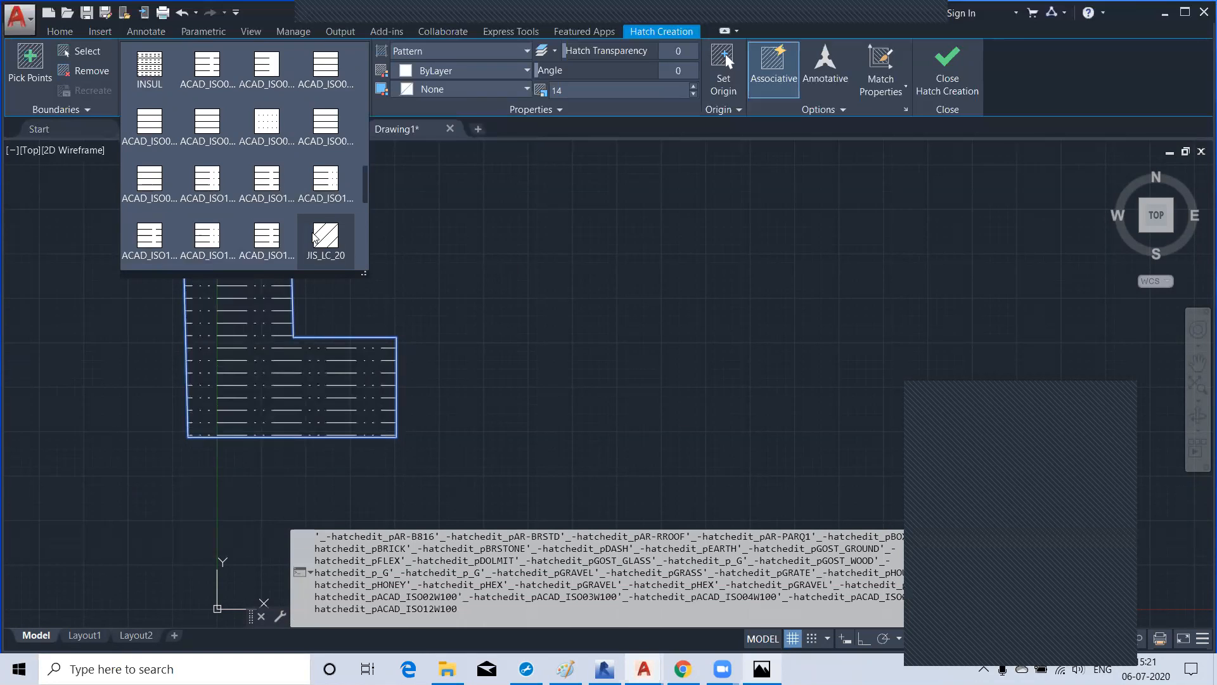
scroll(315, 237, "down", 2)
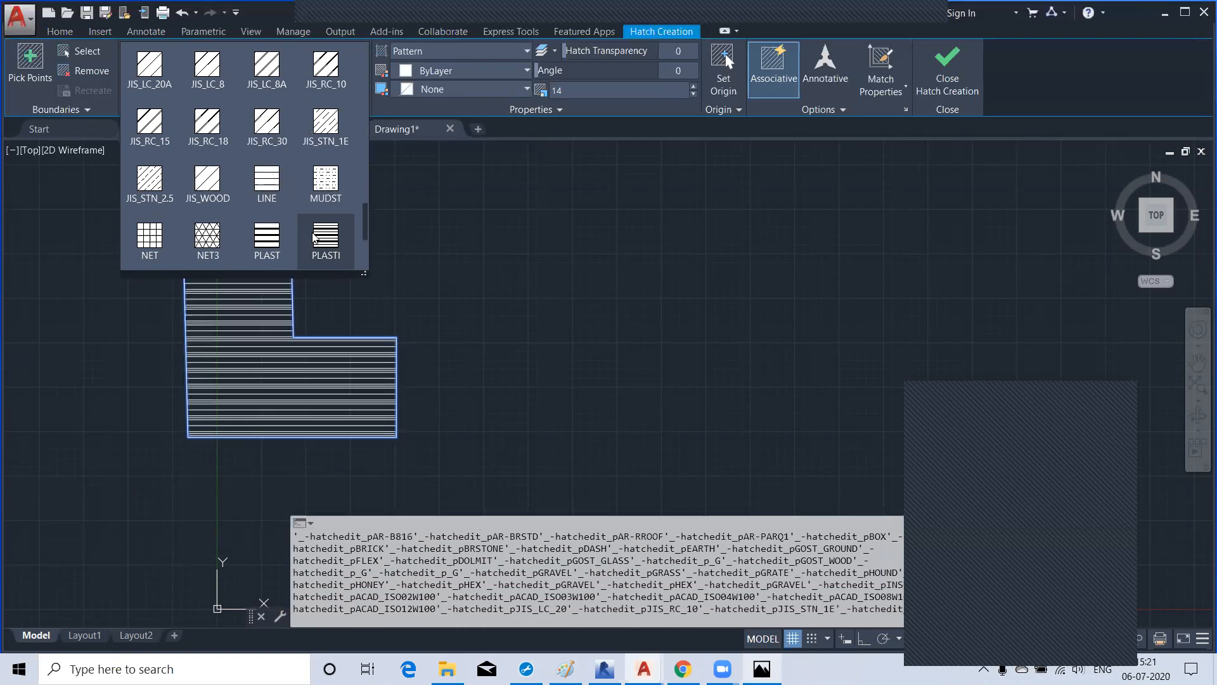
scroll(271, 239, "down", 2)
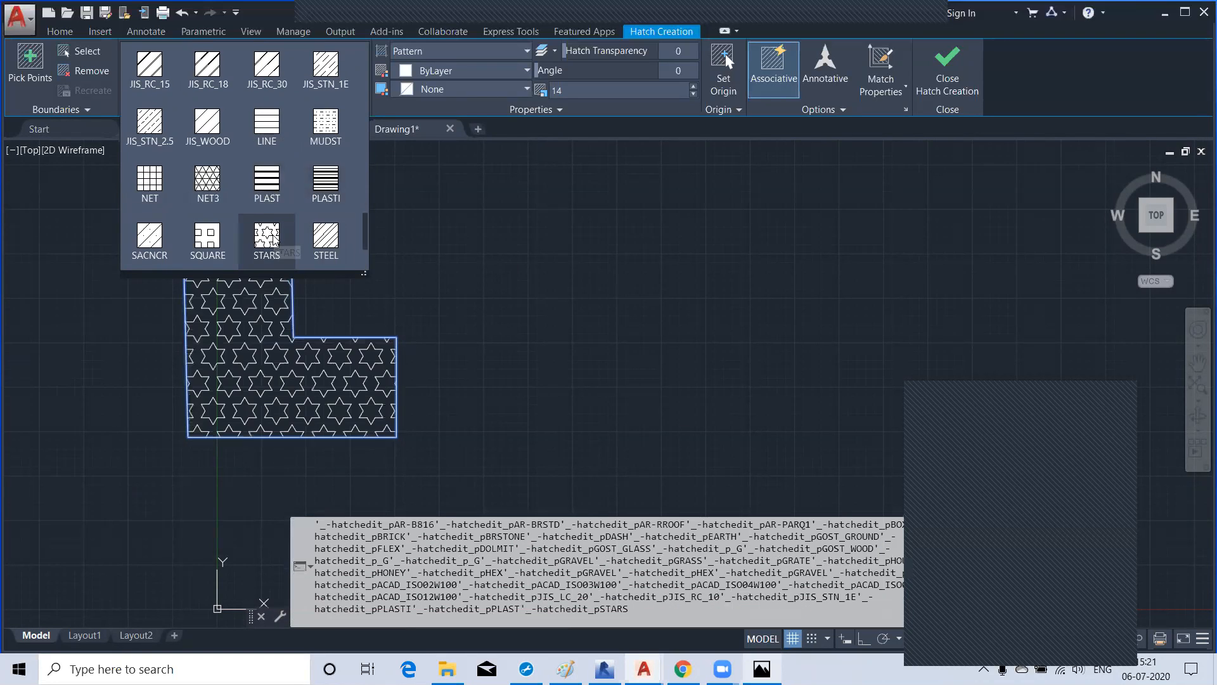
scroll(273, 240, "down", 1)
Change the L-shape's hatch pattern to ANSI36 and finish the hatch
scroll(272, 240, "up", 7)
scroll(274, 240, "up", 11)
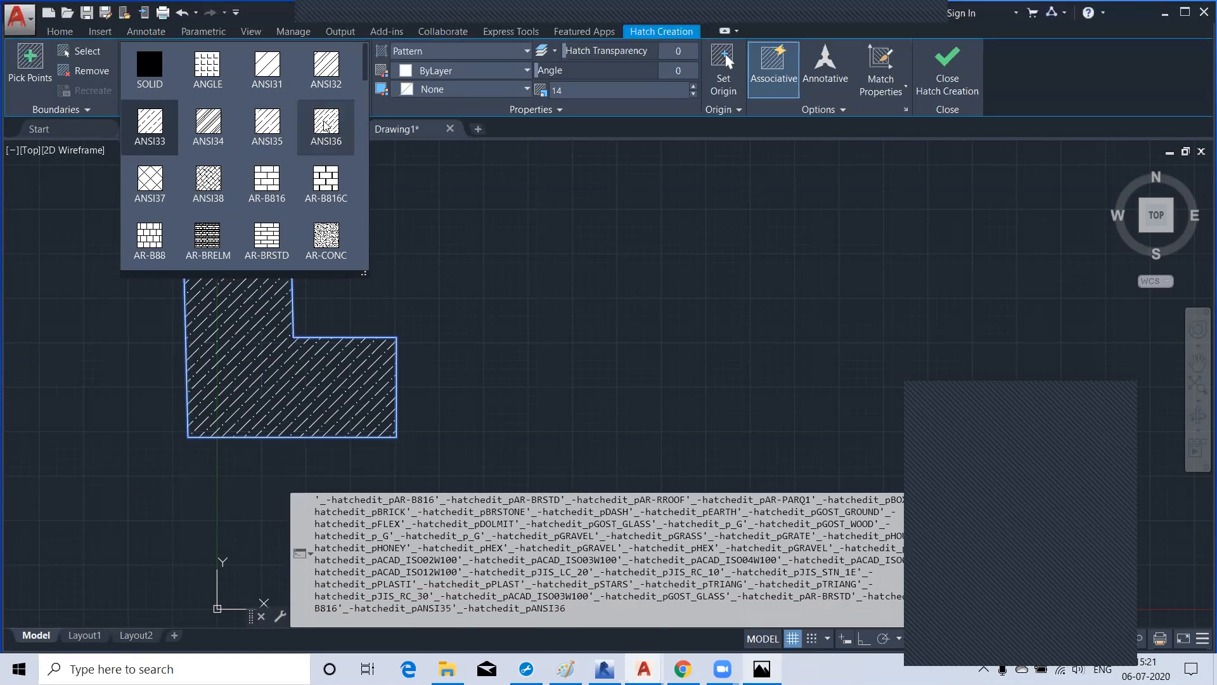
left_click(325, 123)
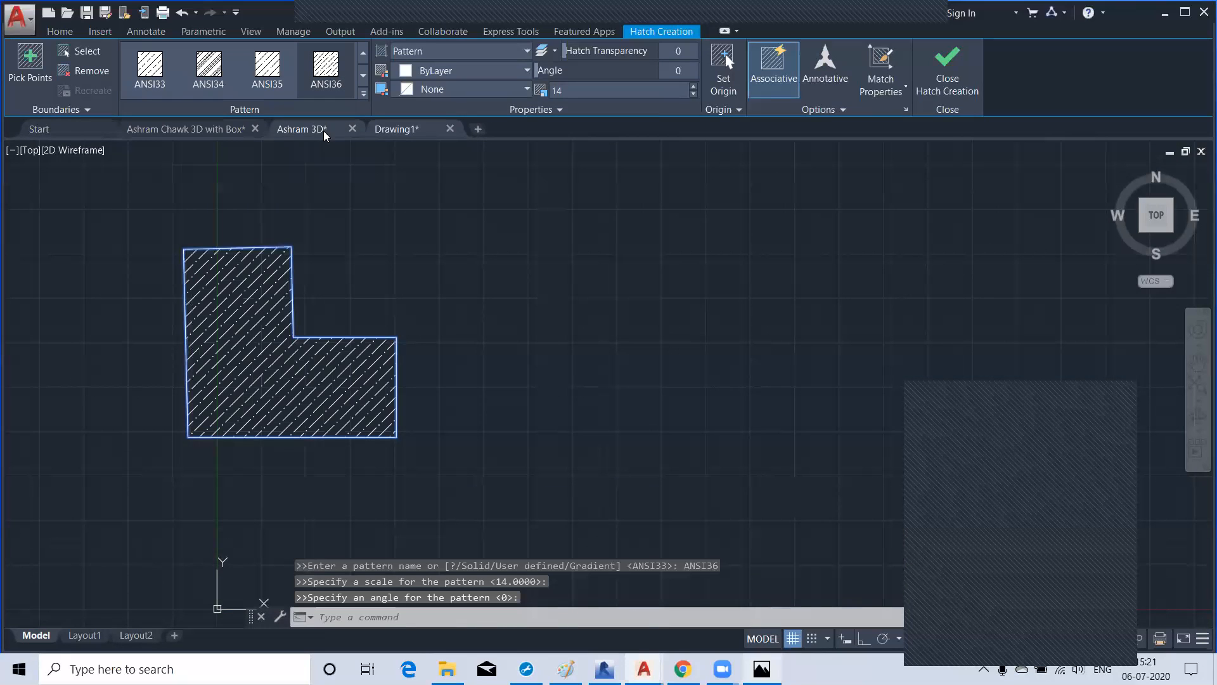
left_click(958, 82)
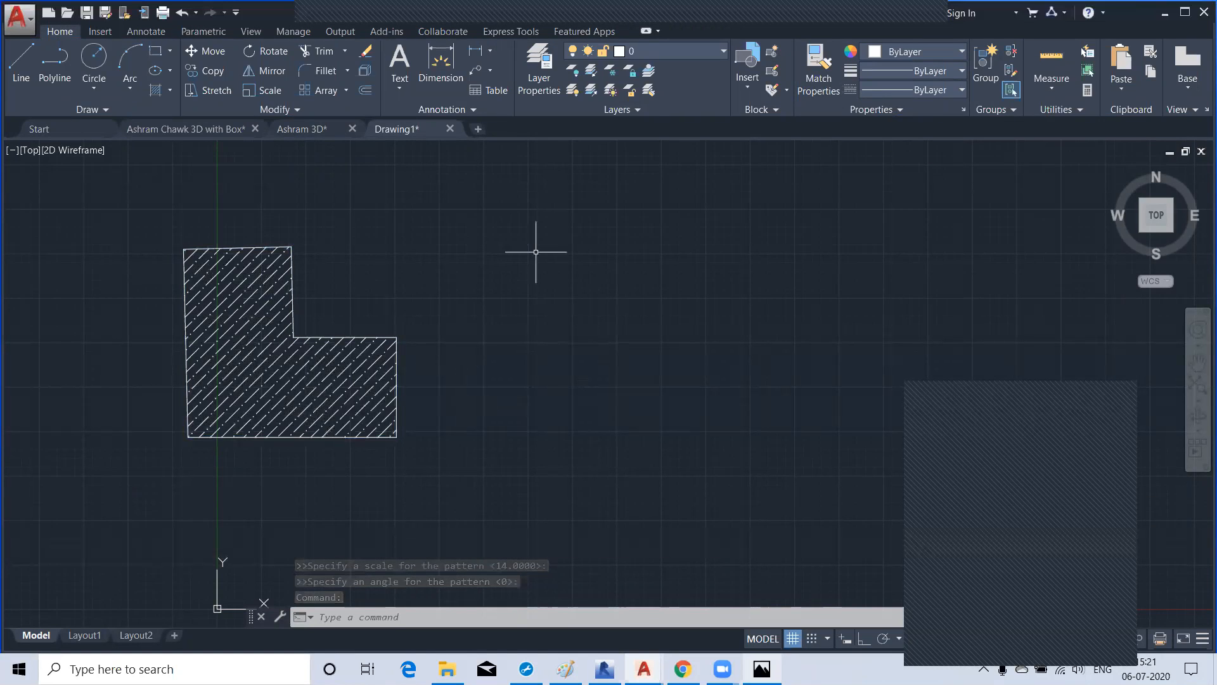
Draw a three-sided line outline with Ortho on, to the right of the hatched L-shape, leaving its right side open
left_click(21, 64)
left_click(675, 239)
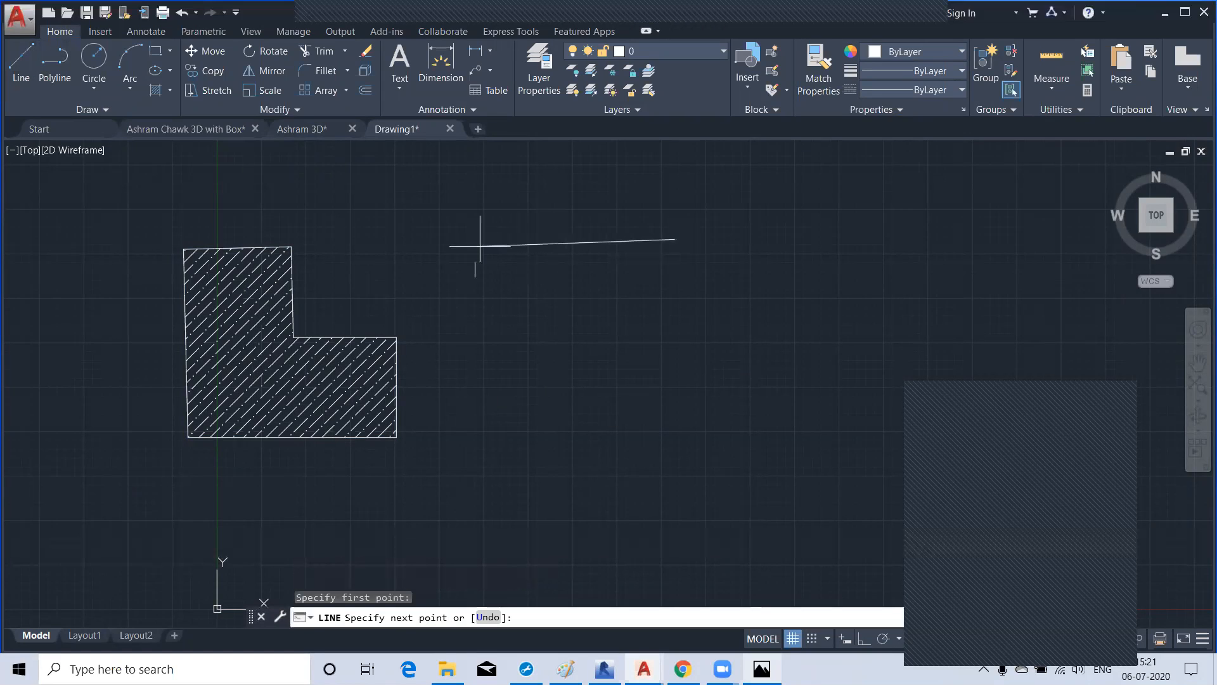
left_click(864, 638)
left_click(506, 239)
left_click(507, 388)
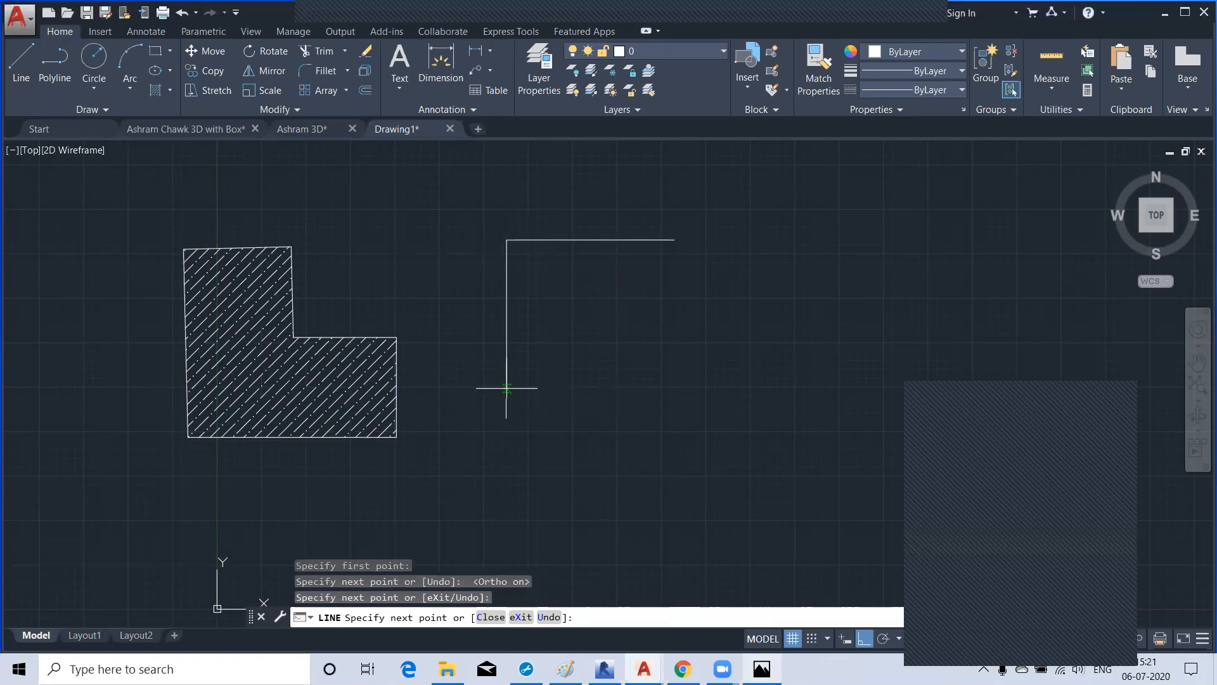
left_click(719, 401)
key("Return")
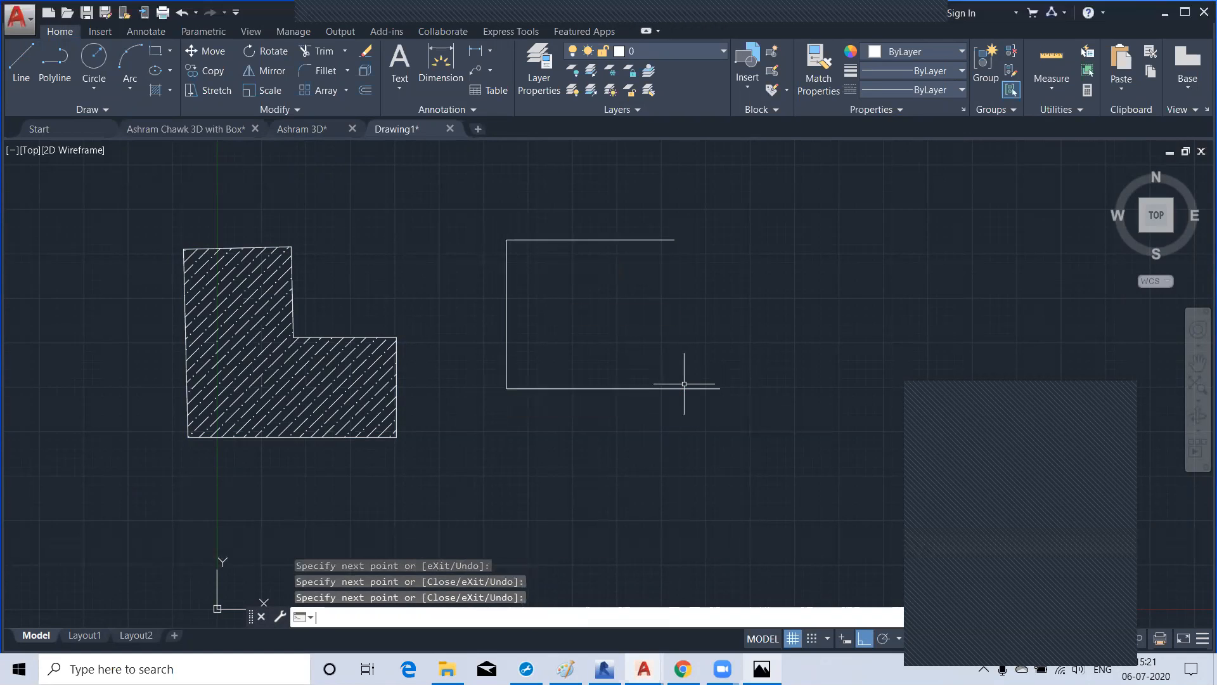
Draw a two-line corner outline, one horizontal and one vertical line, to the right of the open three-sided outline
scroll(684, 383, "up", 2)
key("Return")
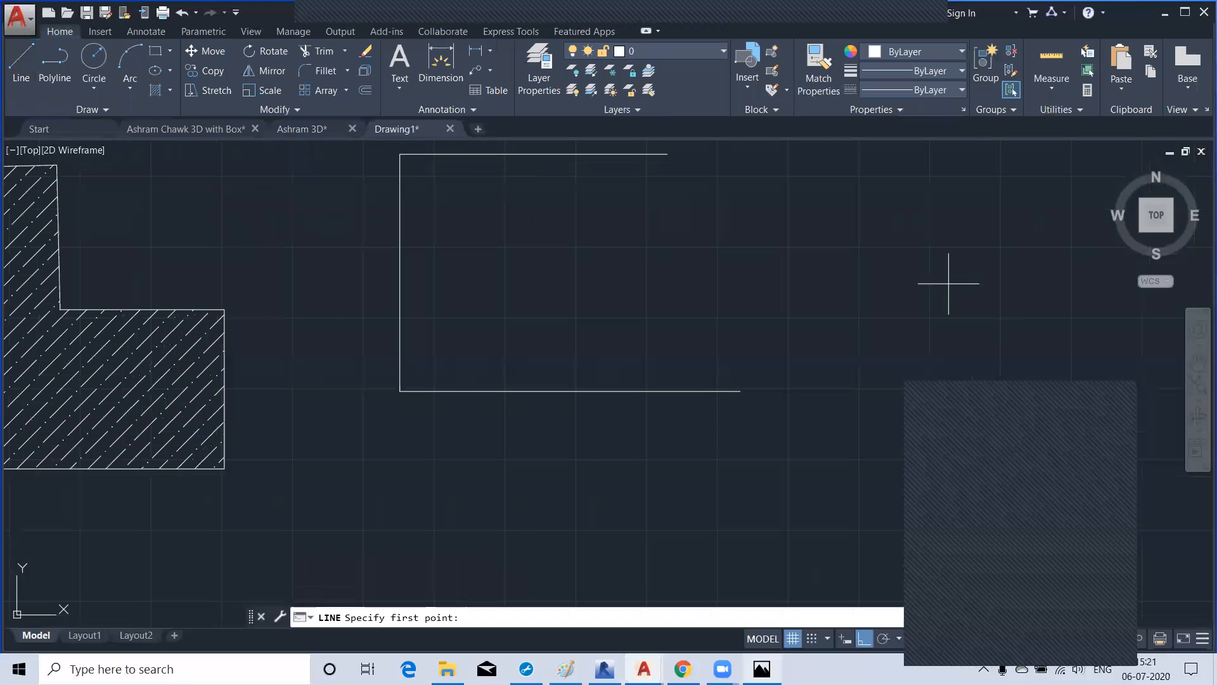
left_click(793, 171)
left_click(1015, 171)
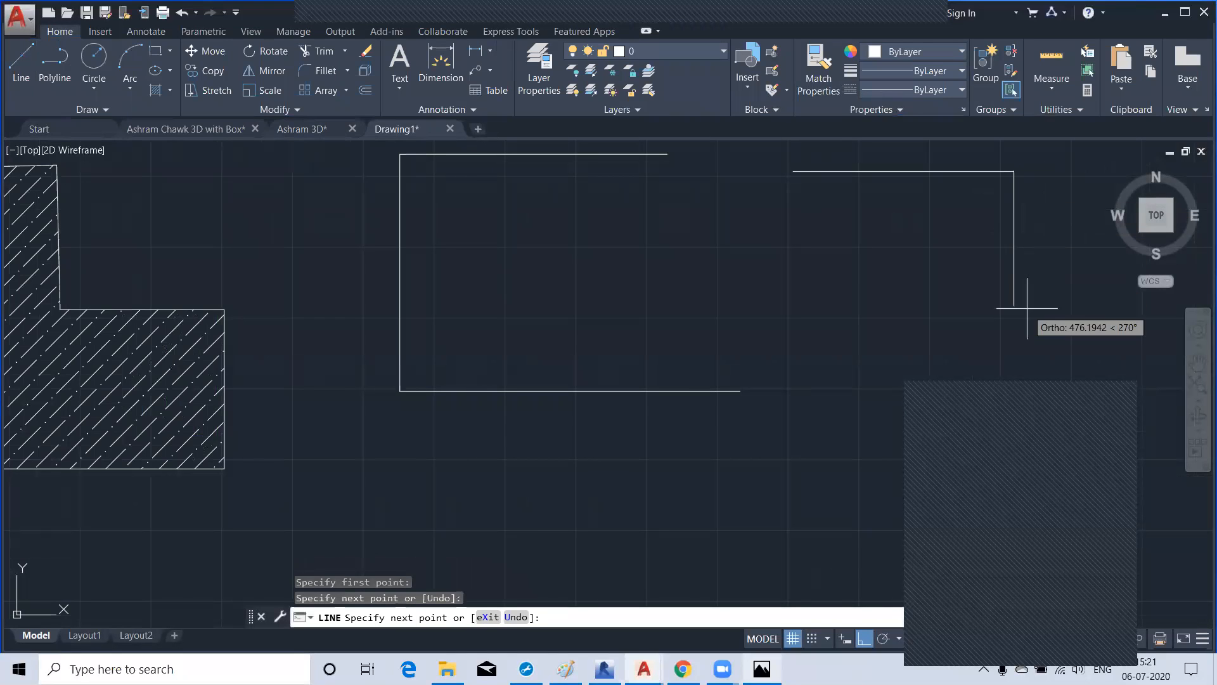
left_click(1014, 352)
key("Return")
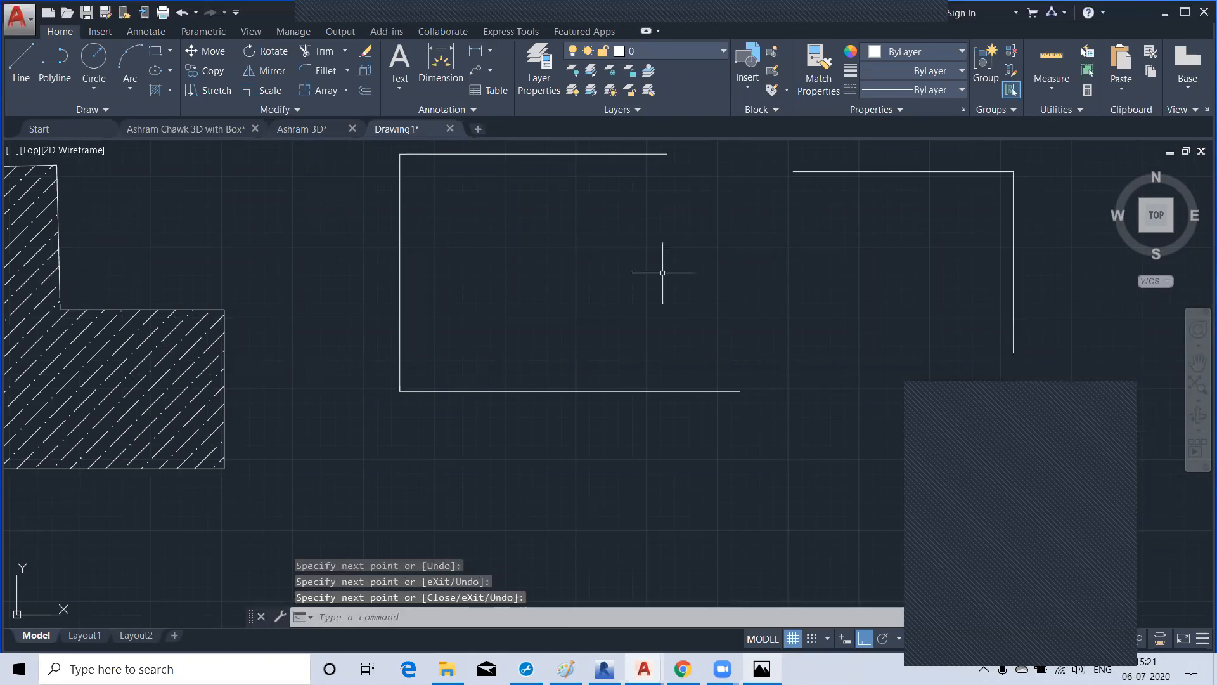
Hatch the open three-sided outline by selecting its three boundary lines, and set the hatch angle to 44
scroll(662, 273, "down", 2)
middle_click_drag(666, 291, 535, 353)
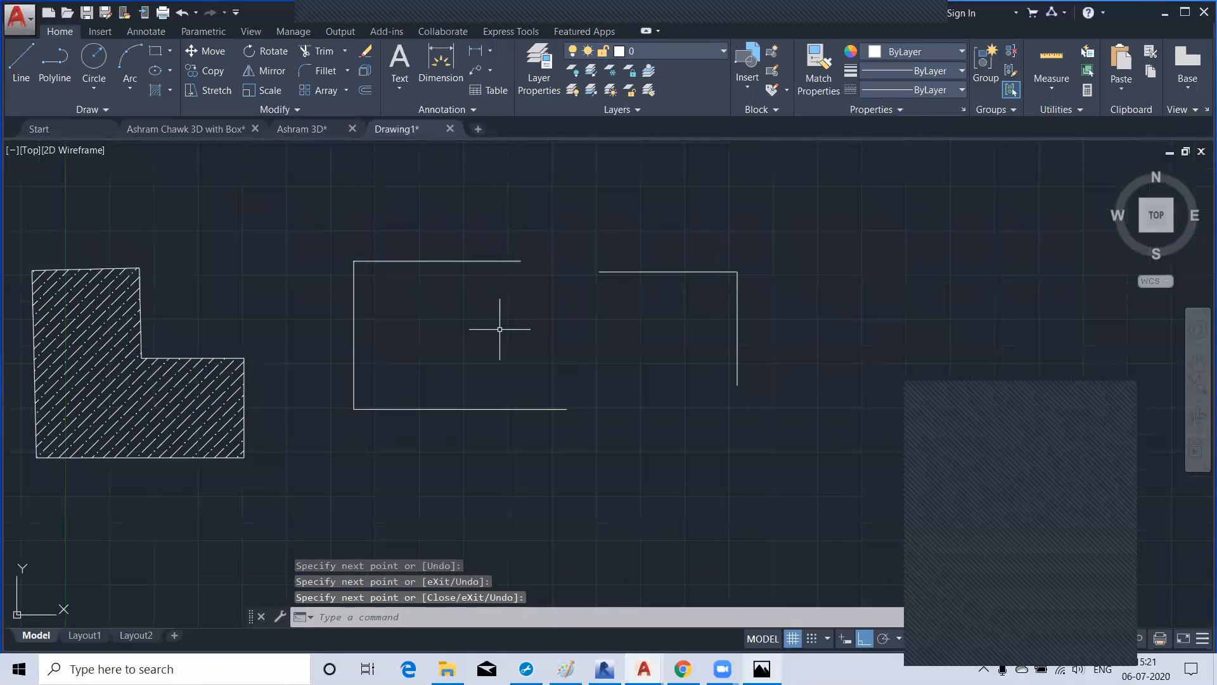
left_click(170, 92)
left_click(186, 121)
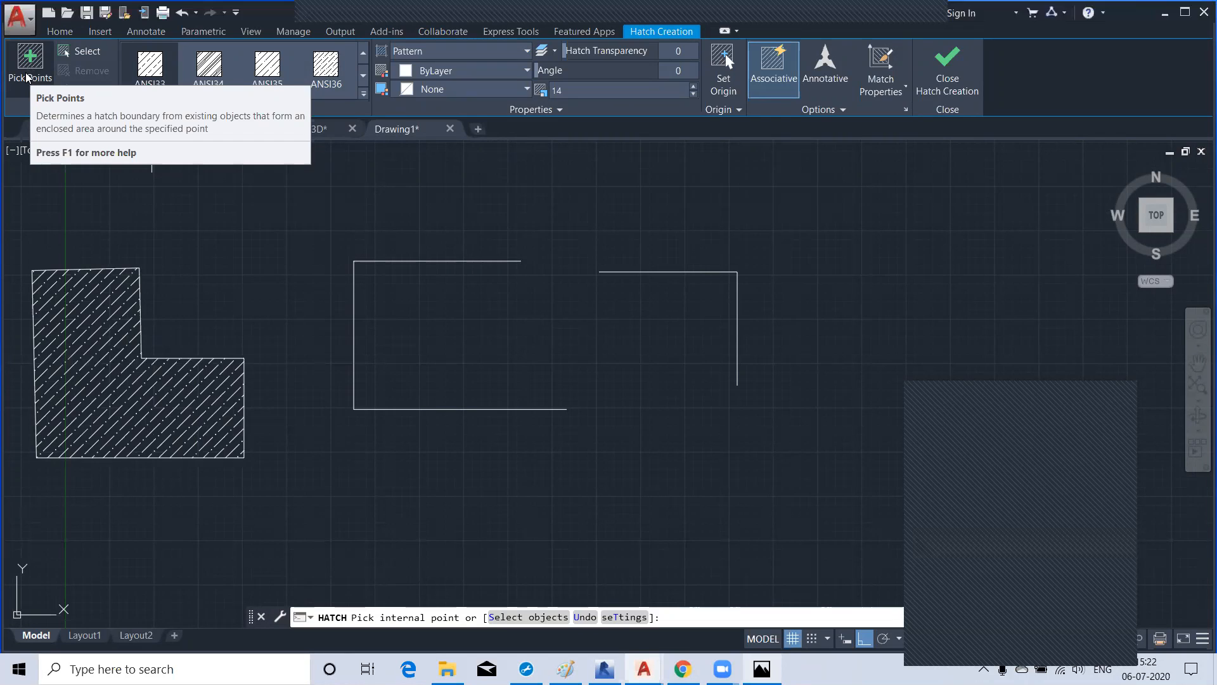
left_click(86, 52)
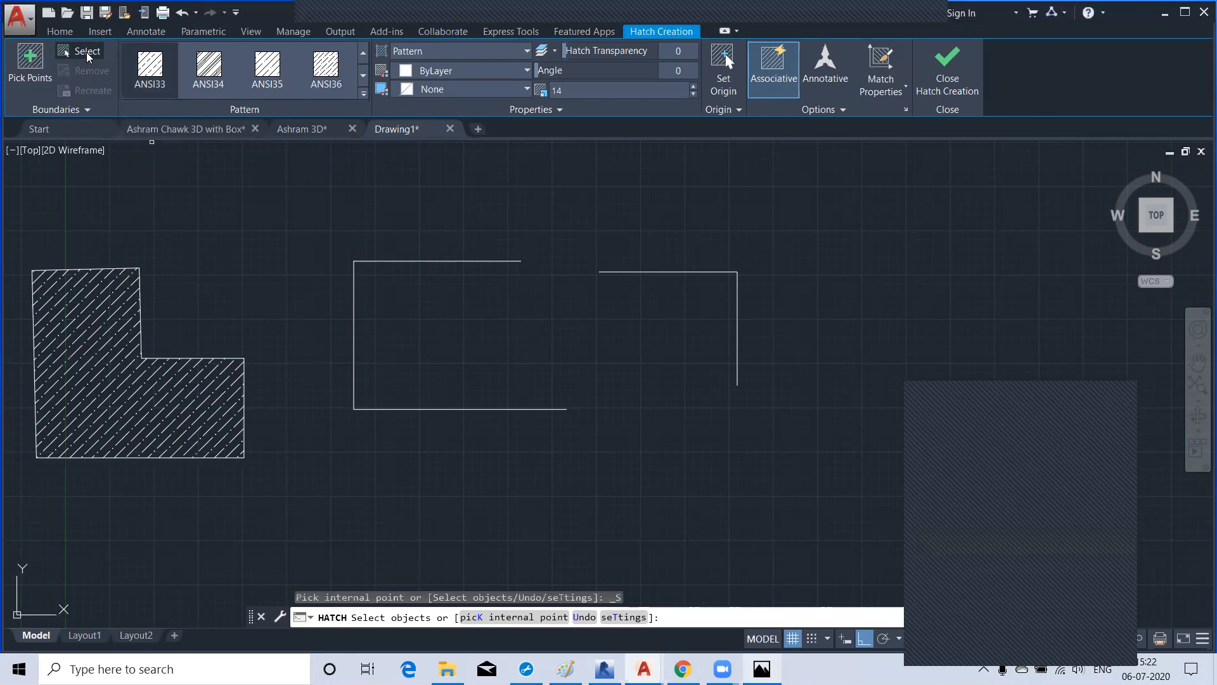
left_click(404, 262)
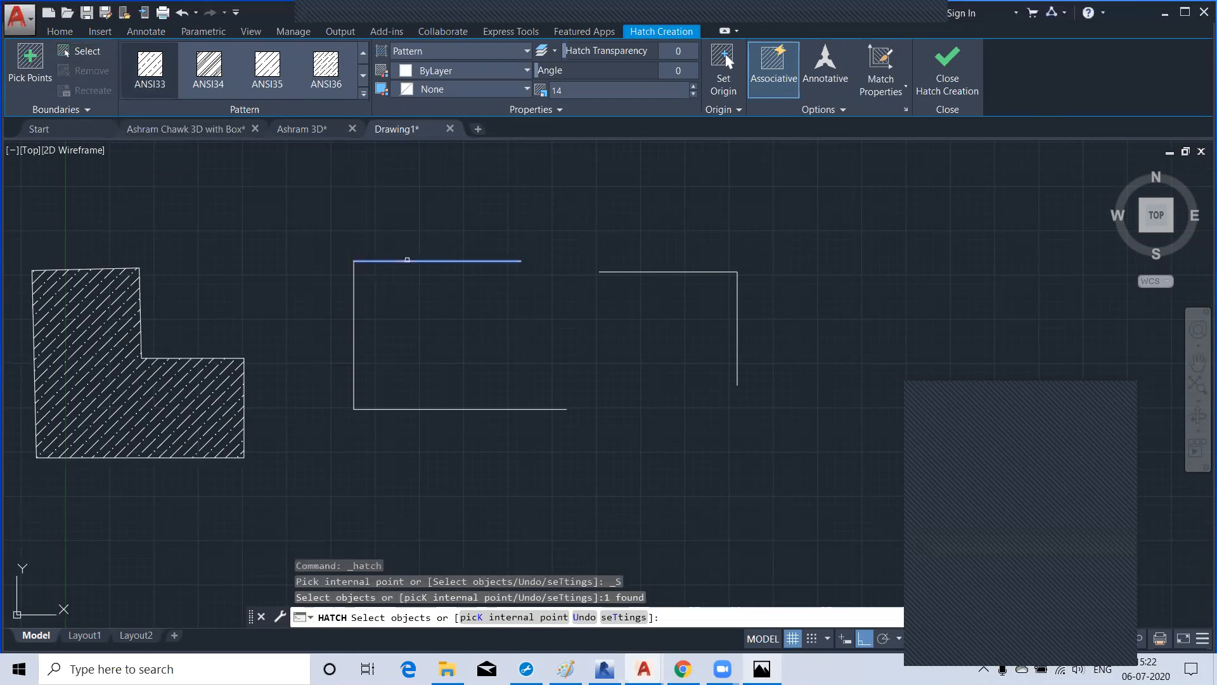
left_click(353, 311)
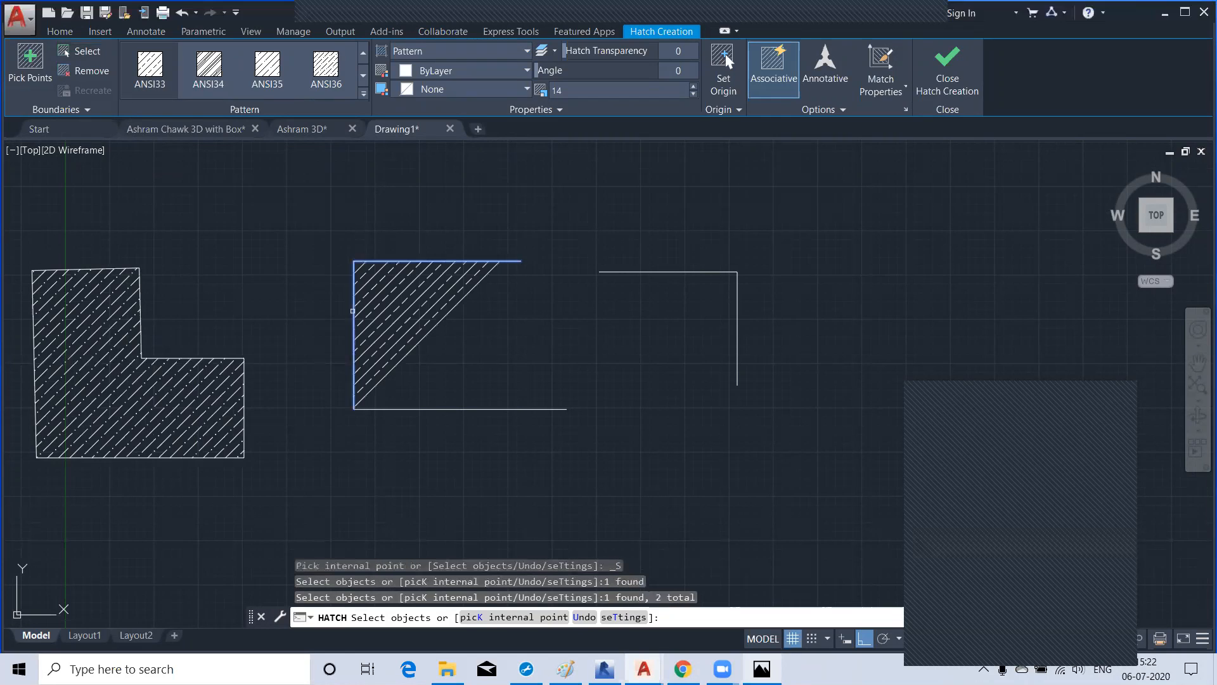
left_click(414, 409)
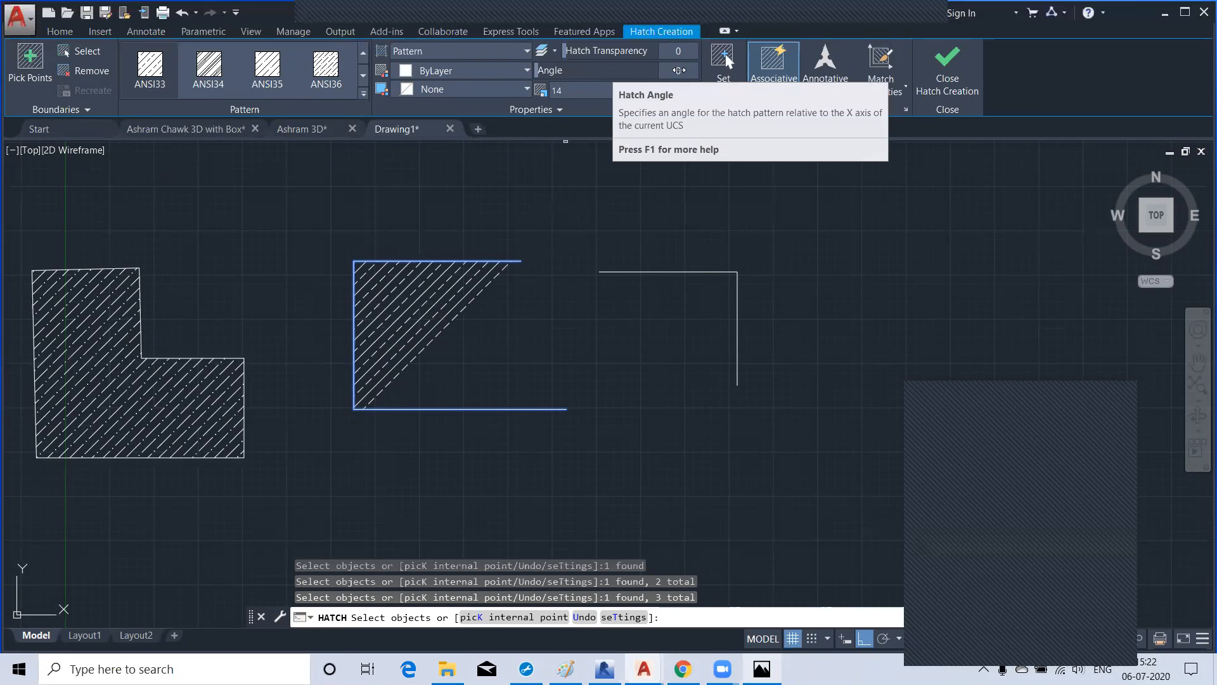
left_click_drag(542, 71, 572, 66)
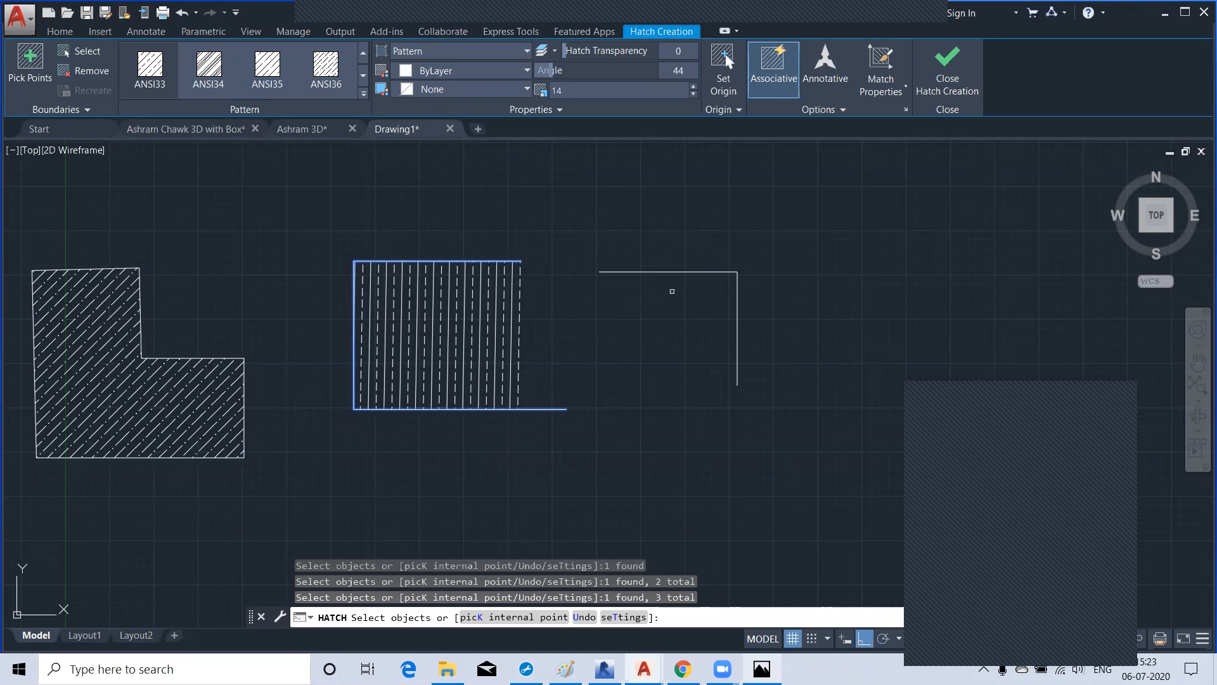
Try to add the corner outline's two lines to the current hatch boundary, and end the Hatch command
left_click(695, 272)
left_click(737, 328)
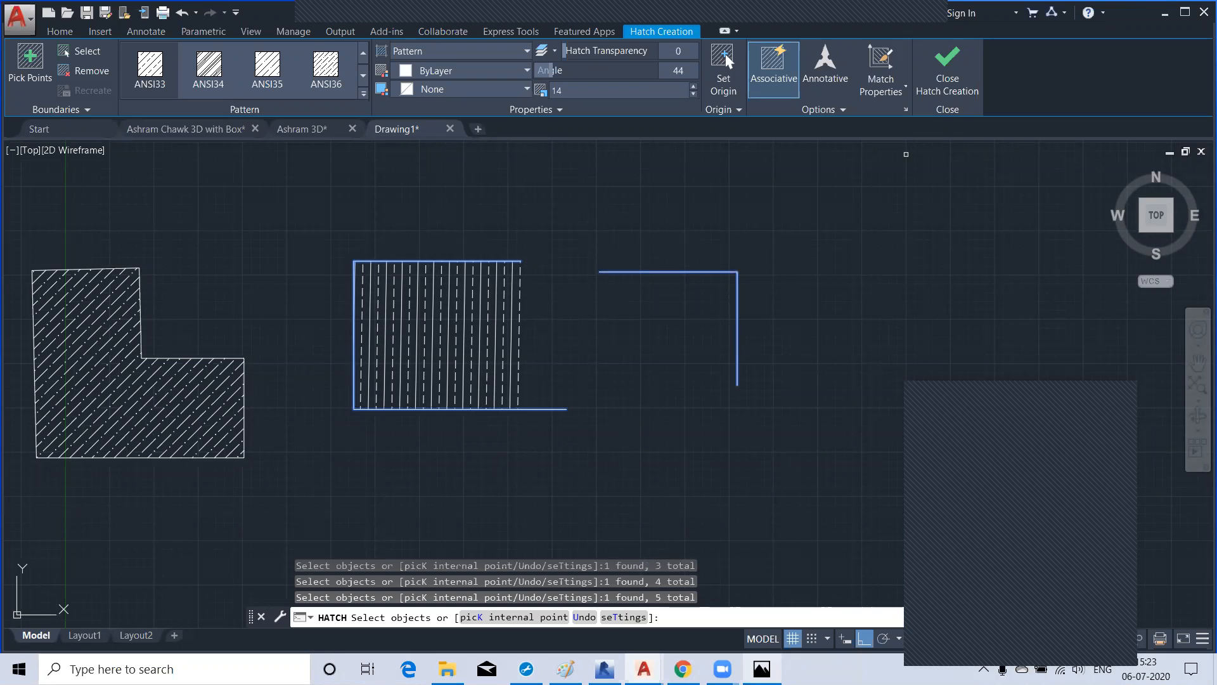
key("Escape")
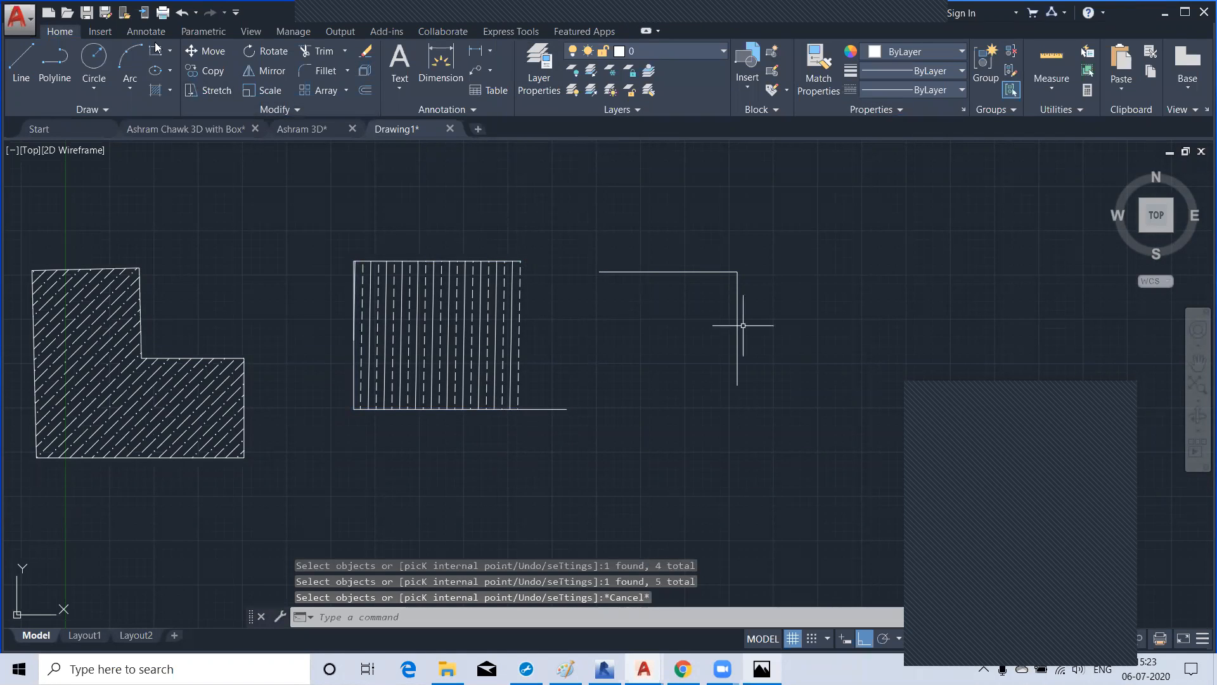
Hatch the two-line corner outline by selecting both lines, trying pattern ANSI36 and setting the hatch angle to 91
left_click(155, 90)
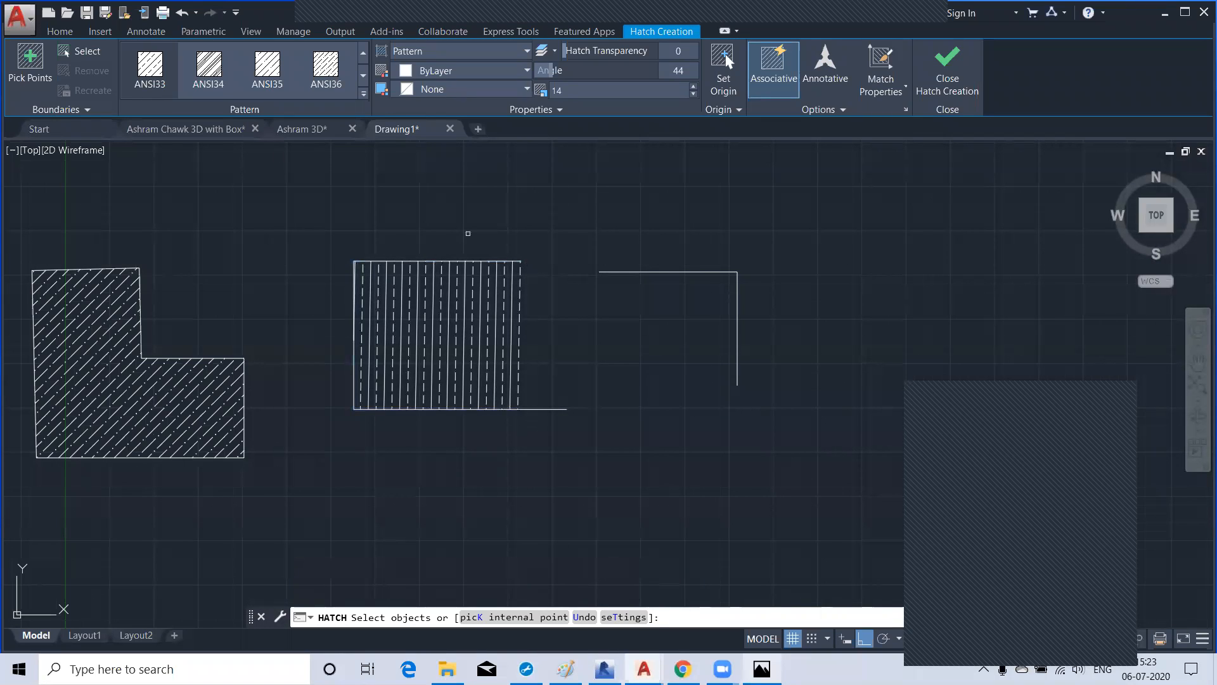
left_click(696, 272)
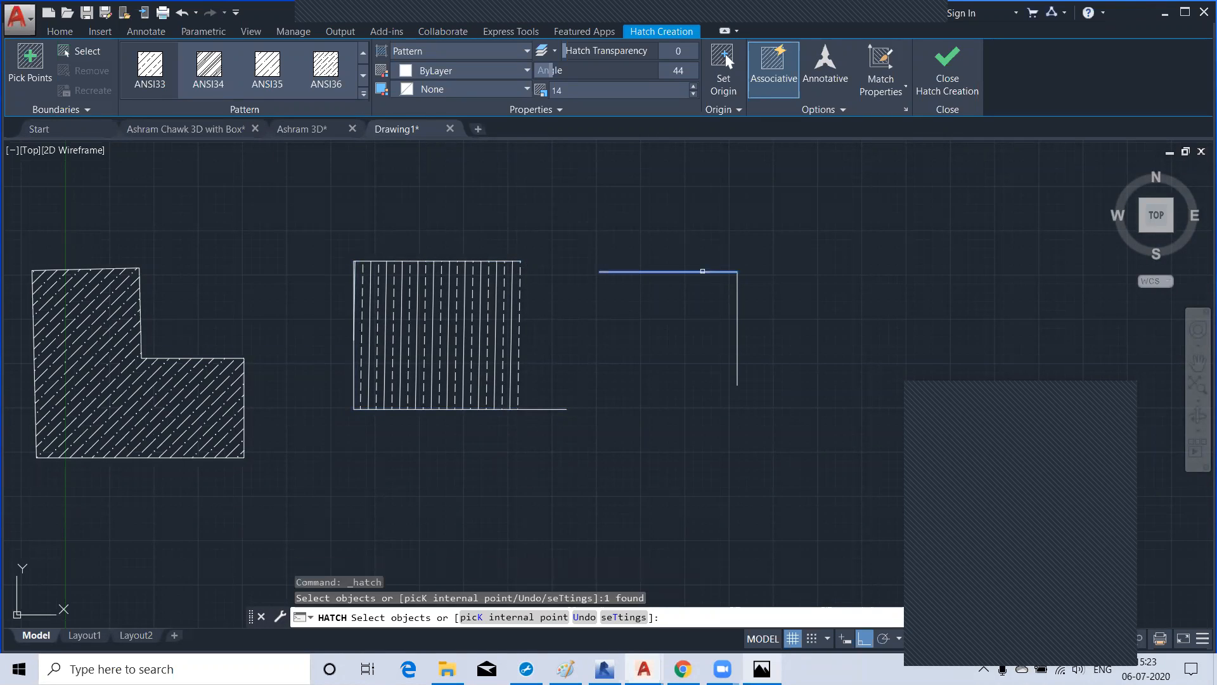
left_click(736, 324)
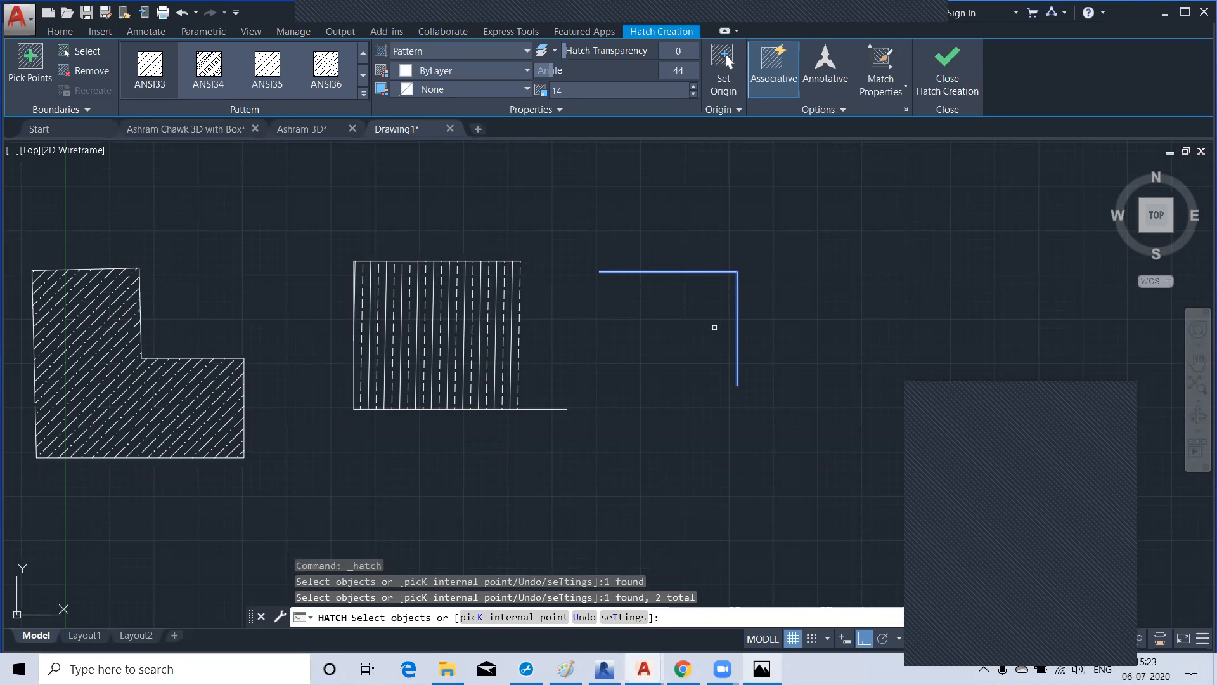
left_click(325, 70)
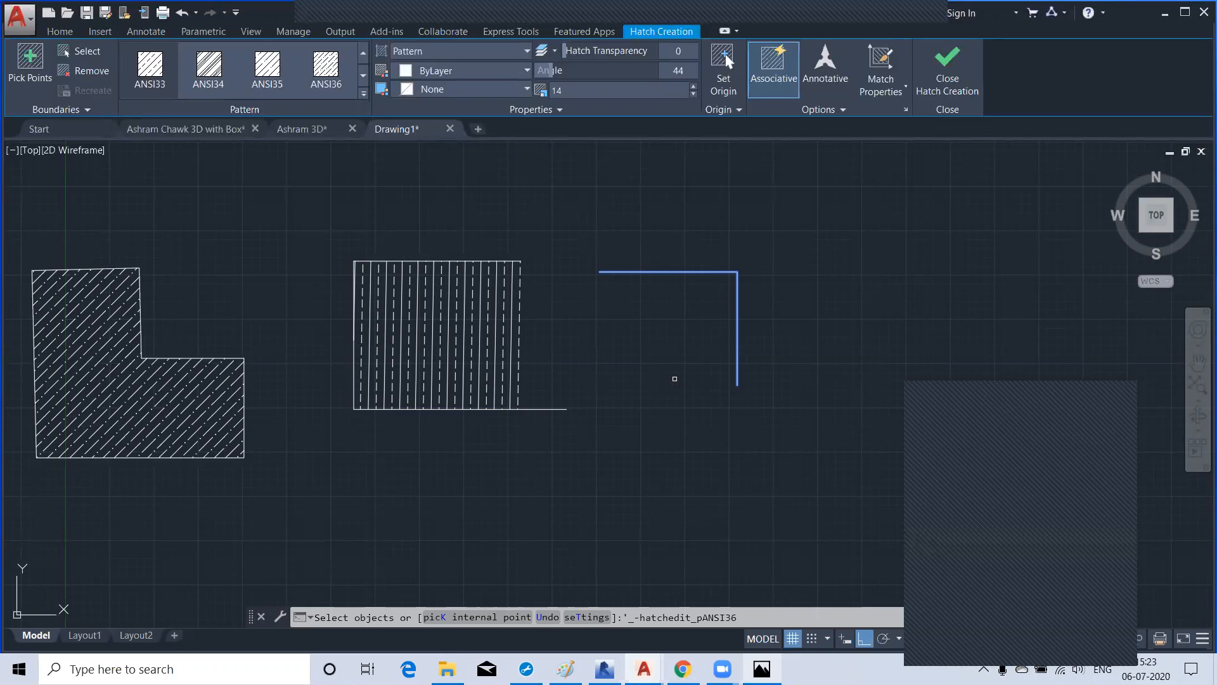
left_click(333, 90)
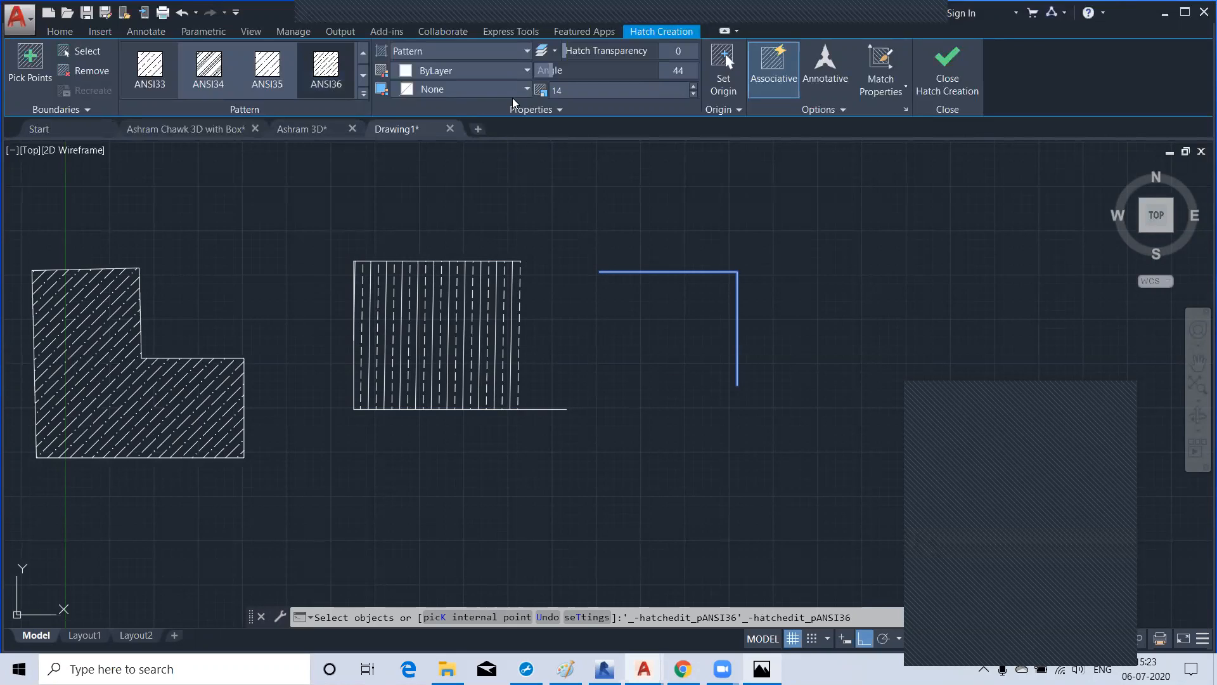
left_click_drag(549, 71, 578, 70)
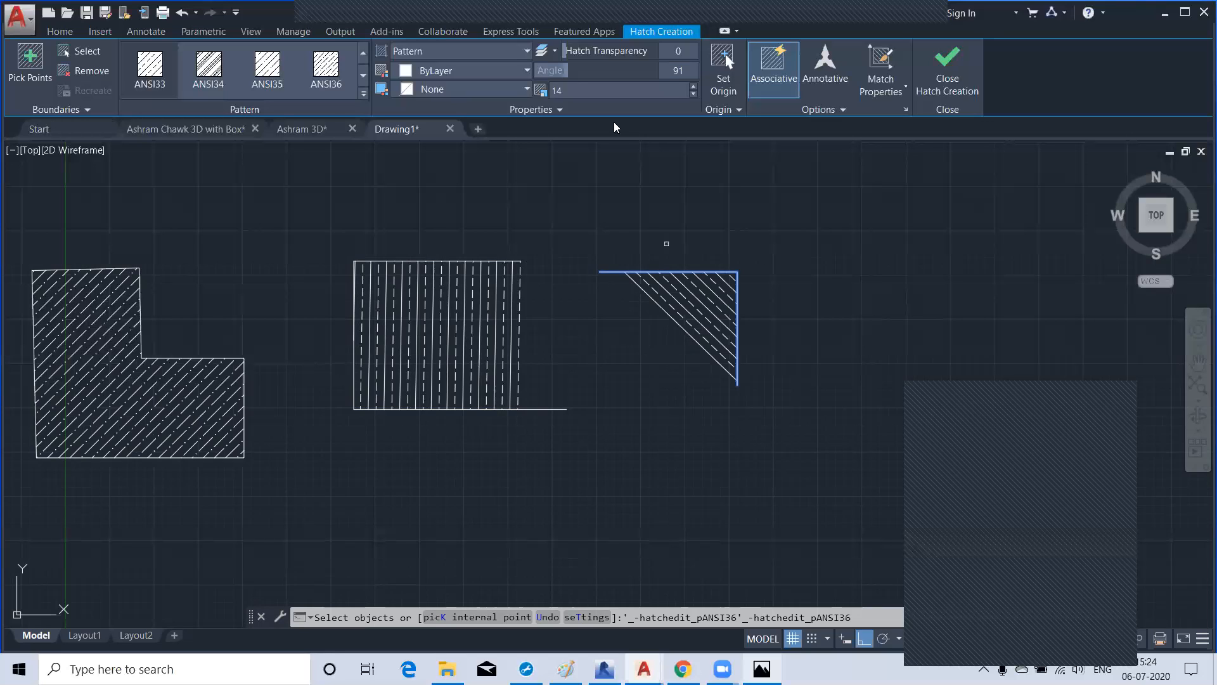
Set the corner hatch's color to 242,103,34 and its transparency to 16, and finish the hatch
left_click(434, 74)
left_click(428, 150)
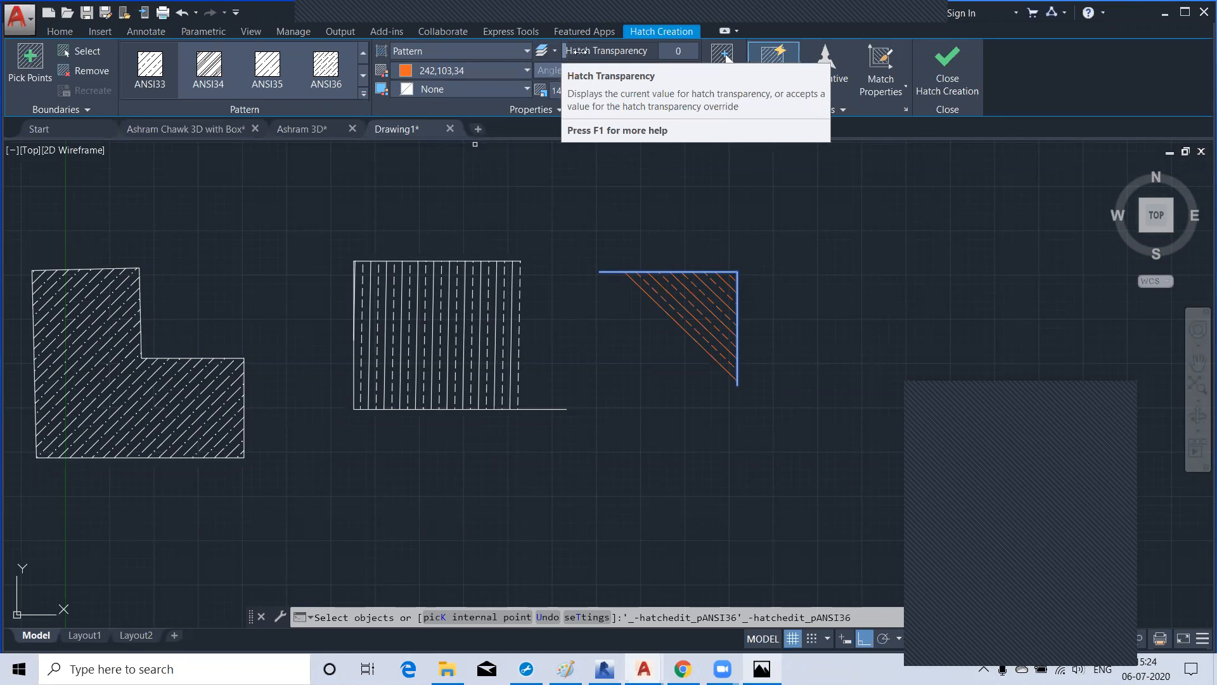
mouse_move(564, 52)
left_mouse_down()
mouse_move(661, 52)
mouse_move(539, 51)
mouse_move(613, 50)
mouse_move(570, 51)
left_mouse_up()
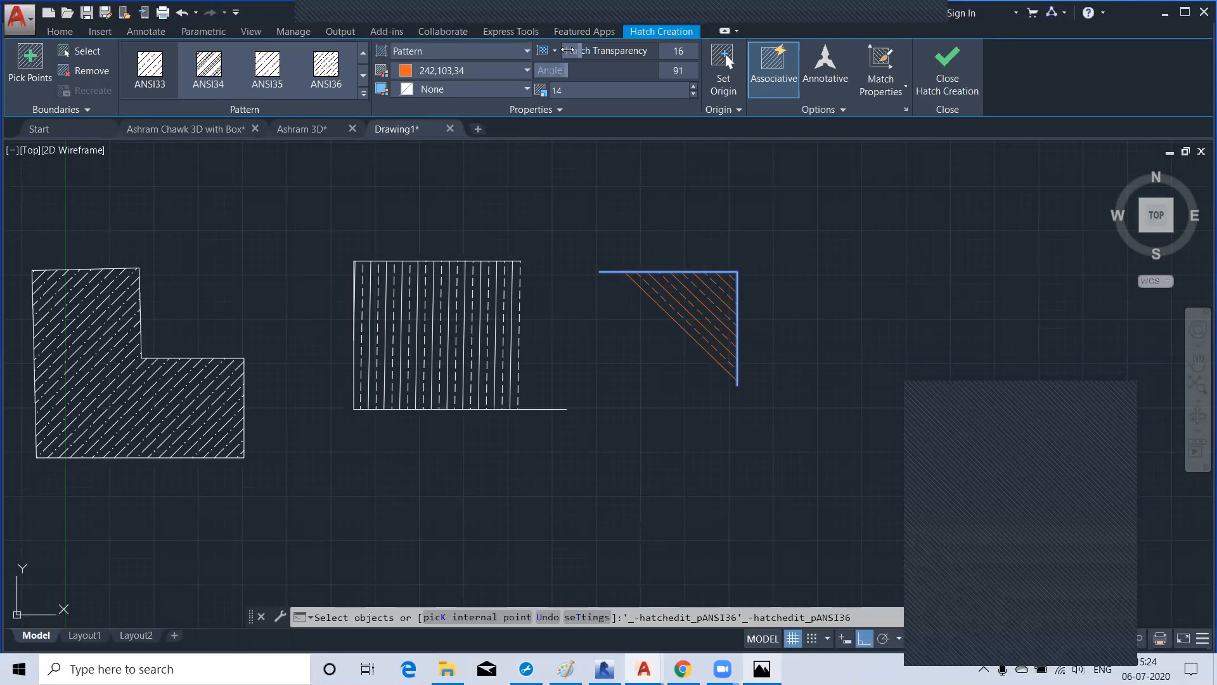
left_click(949, 79)
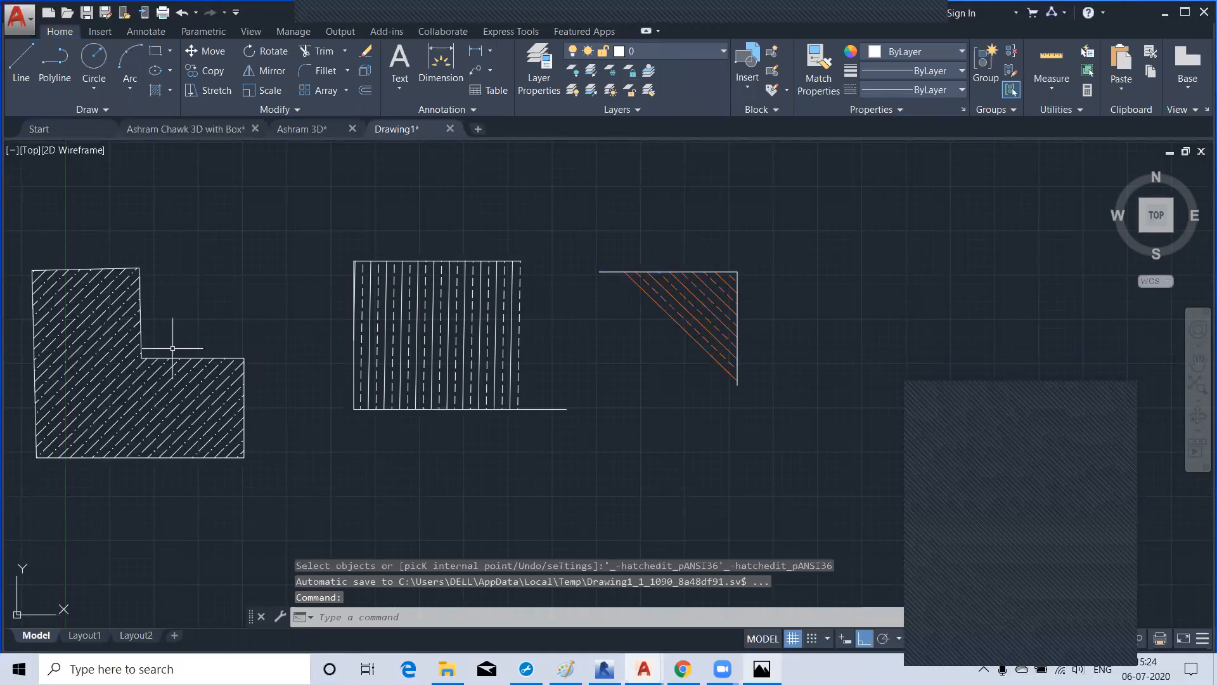
Mask a four-sided area inside the L-shape's hatch with a Wipeout
mouse_move(277, 321)
middle_mouse_down()
mouse_move(399, 318)
mouse_move(470, 296)
middle_mouse_up()
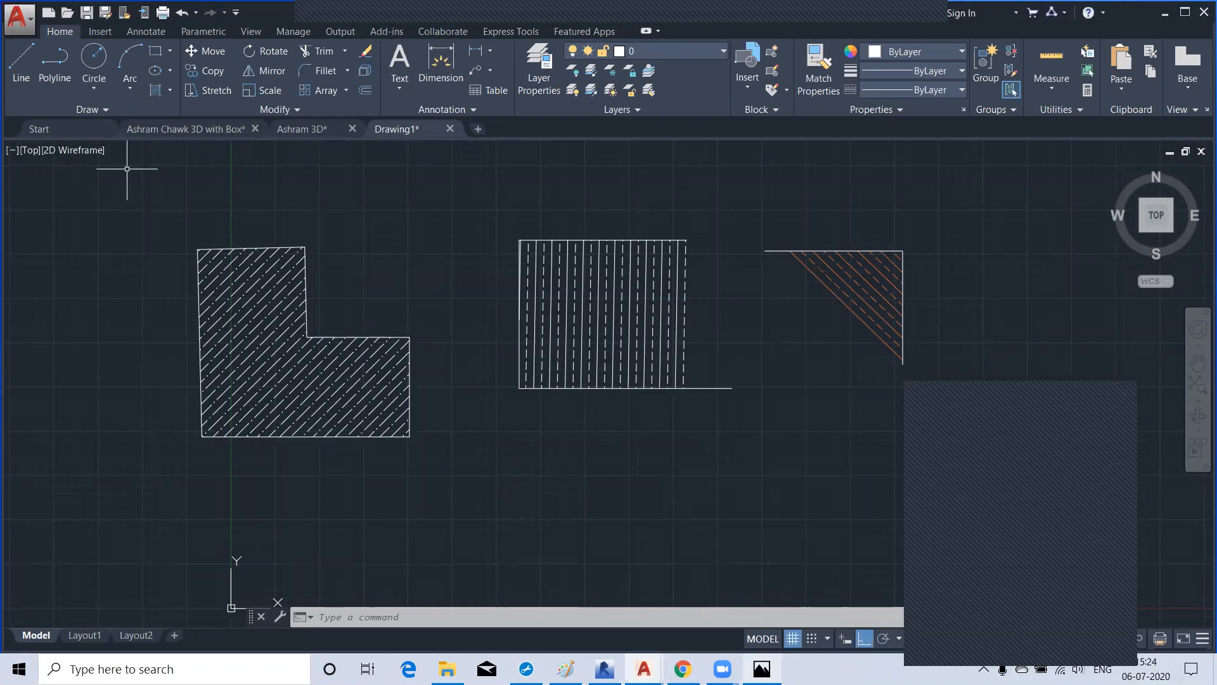
left_click(116, 110)
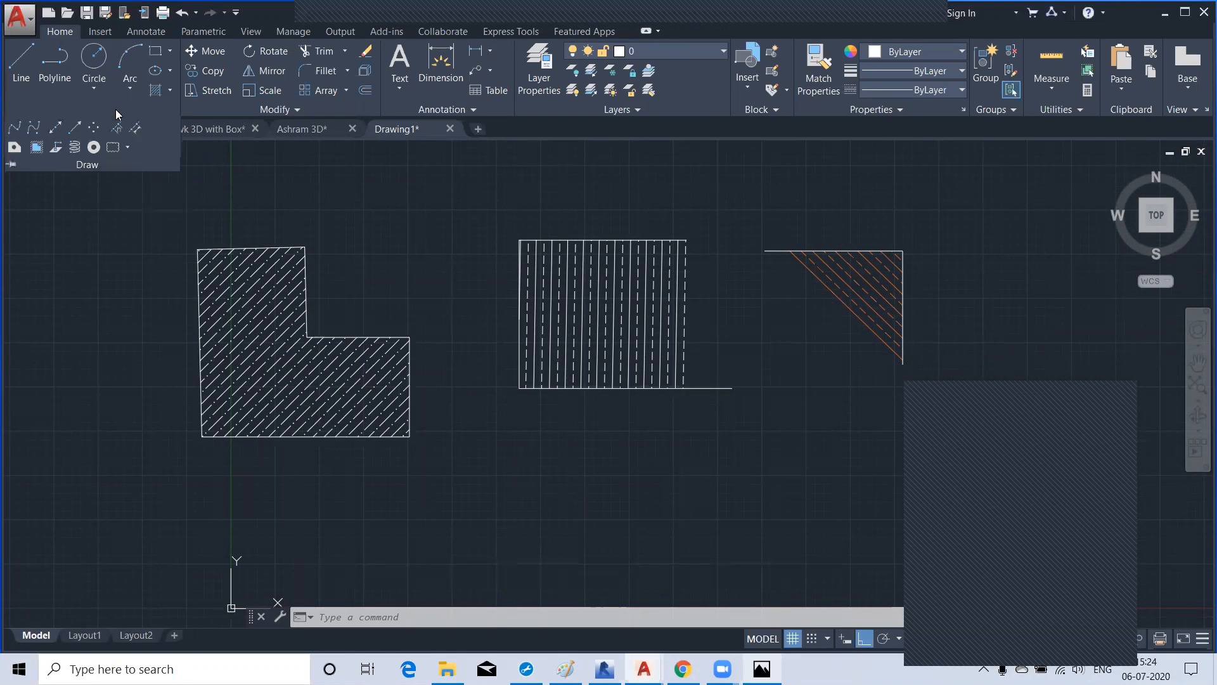
left_click(36, 150)
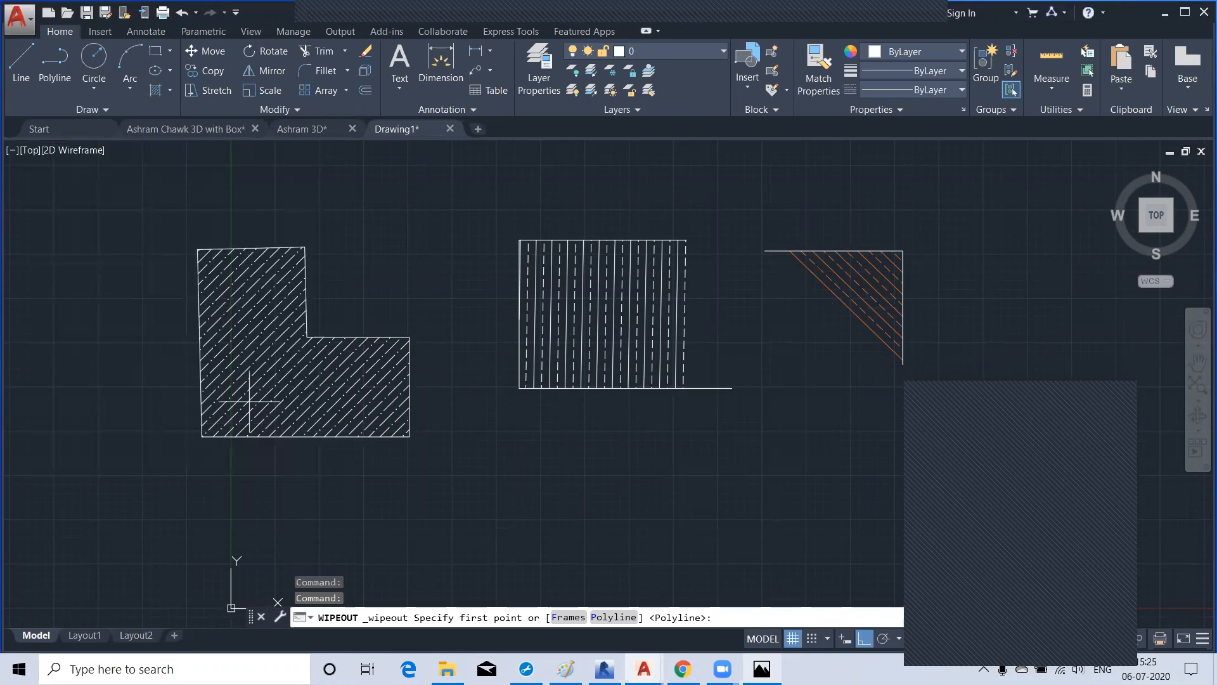
left_click(227, 333)
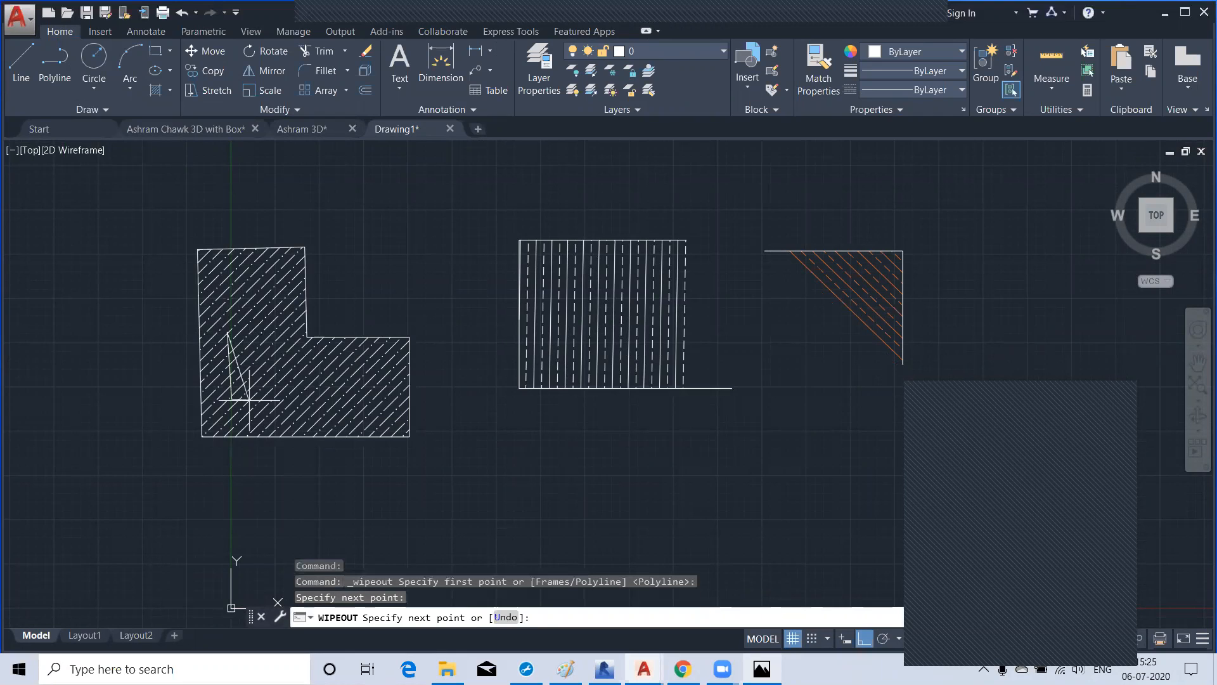
left_click(302, 403)
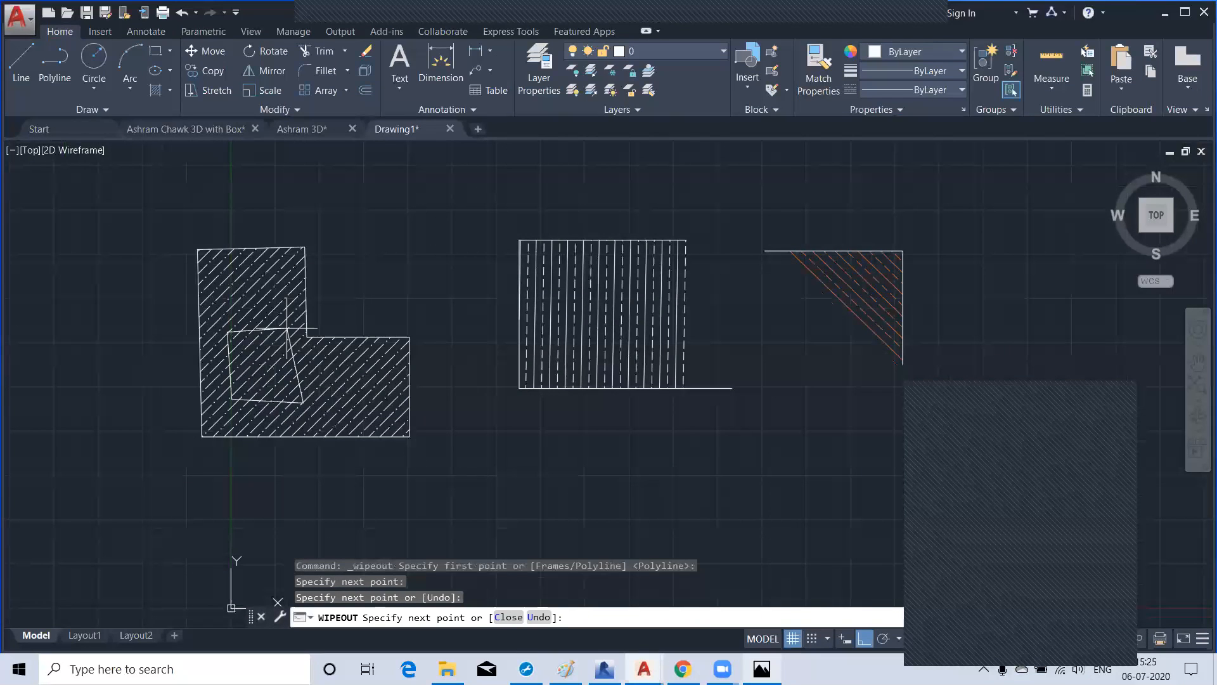
left_click(287, 328)
left_click(229, 331)
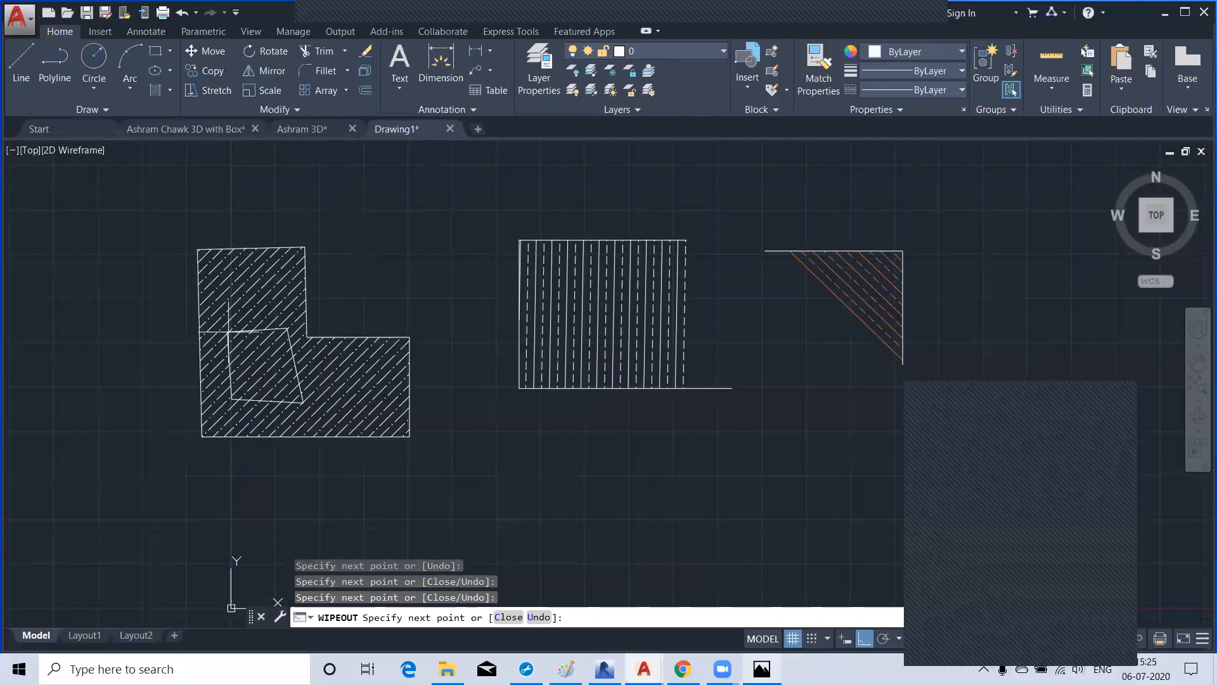
key("Return")
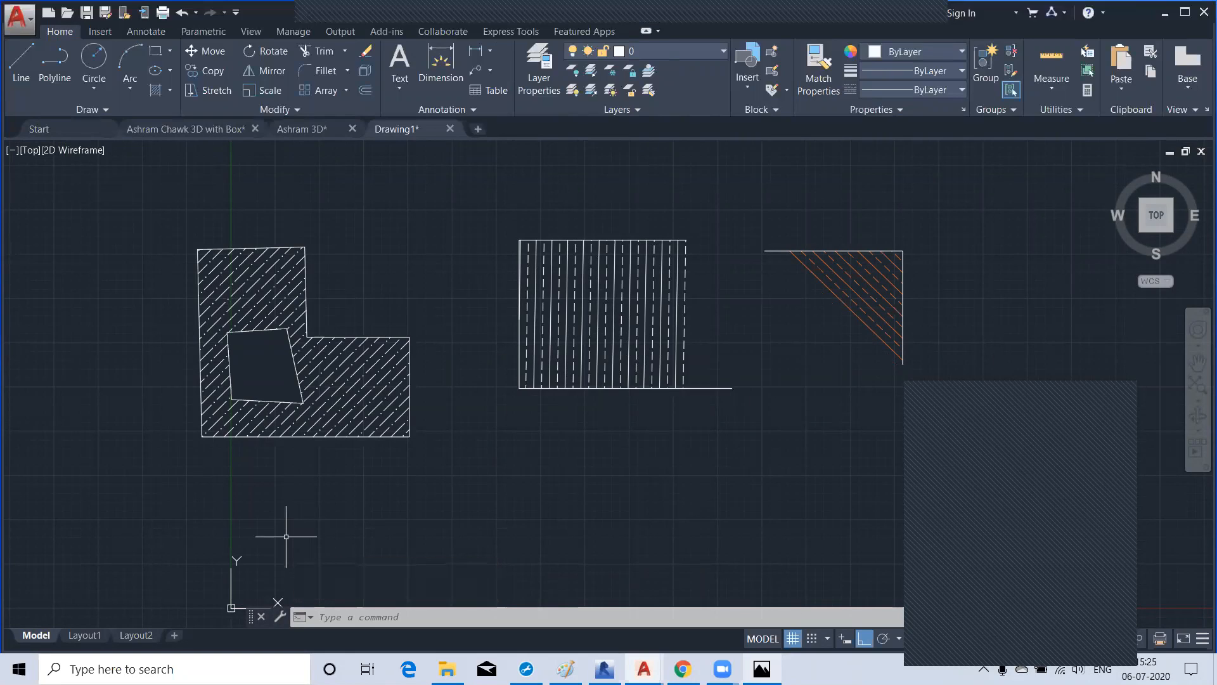
Mask a tilted four-sided area in the middle of the three-sided outline's hatch with a Wipeout
left_click(106, 110)
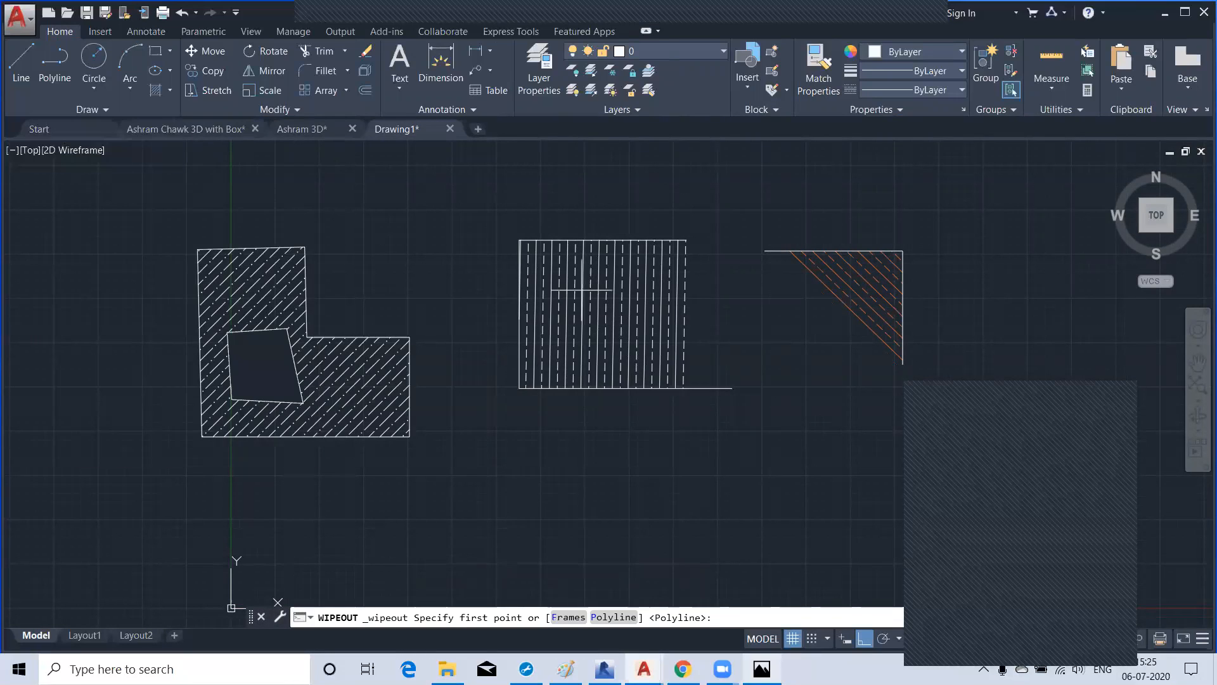
left_click(574, 287)
left_click(591, 342)
left_click(660, 321)
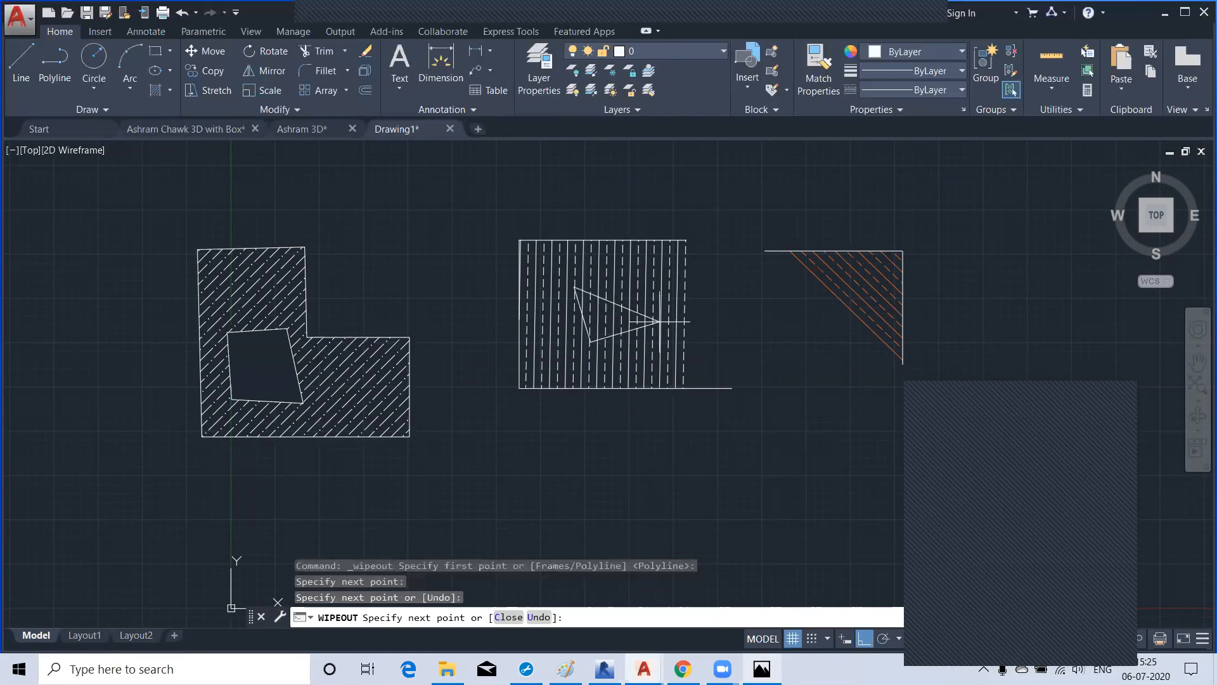
left_click(631, 273)
key("Return")
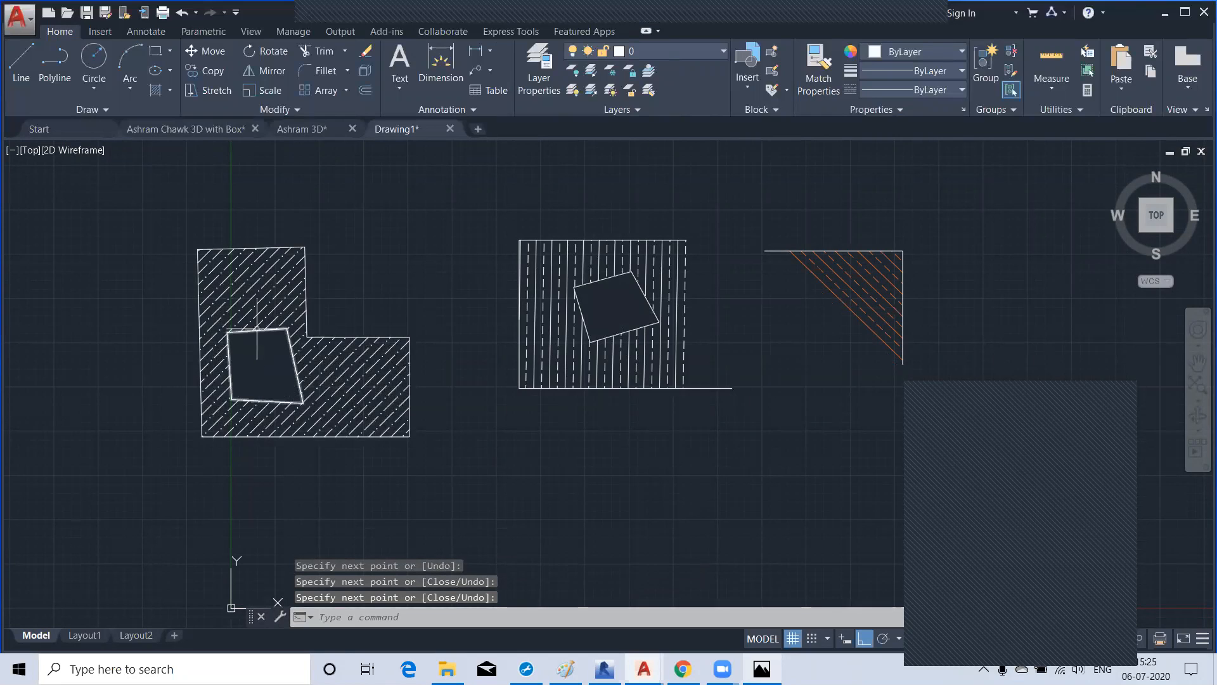
Delete the four-sided wipeout from the L-shape's hatch
left_click(257, 329)
key("Delete")
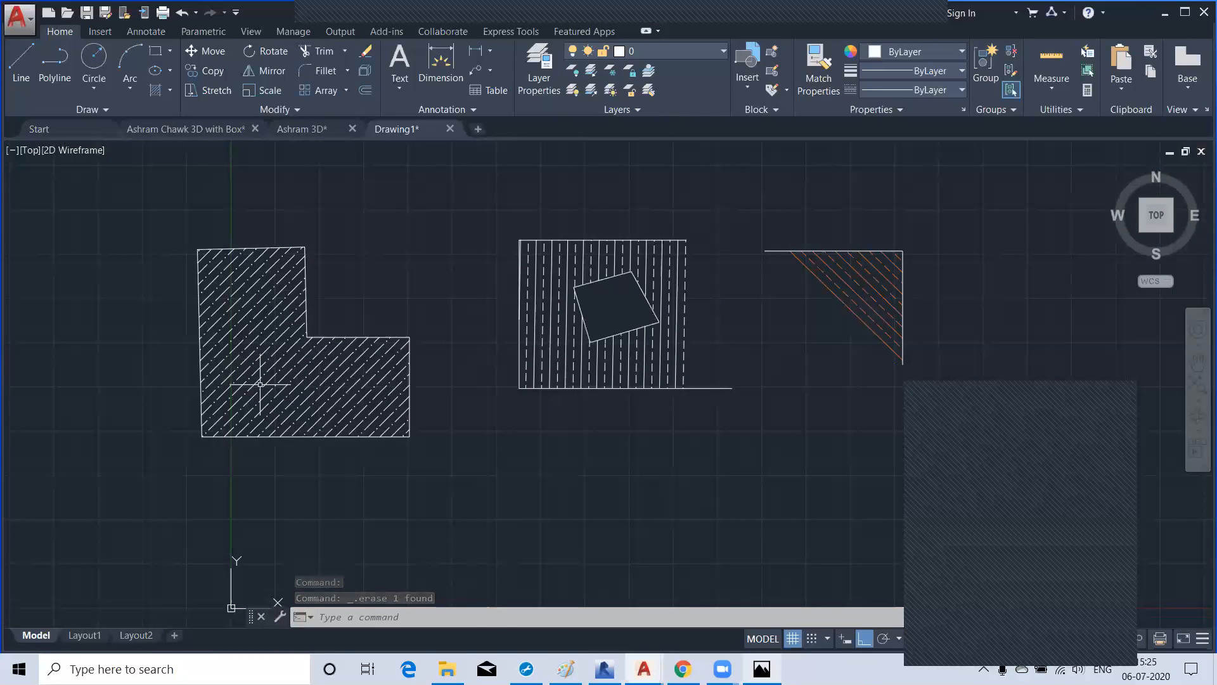
Fill the L-shape with a linear gradient using blue (0,0,255) for both colors, over its existing dashed hatch
left_click(171, 90)
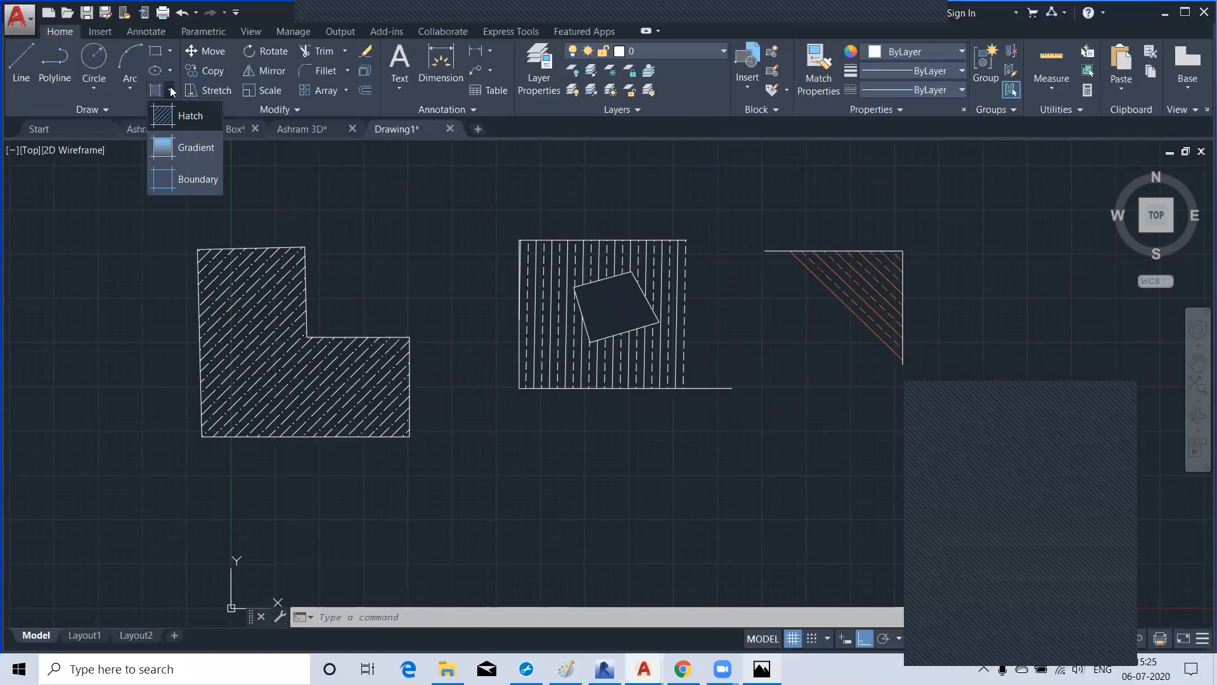
left_click(185, 151)
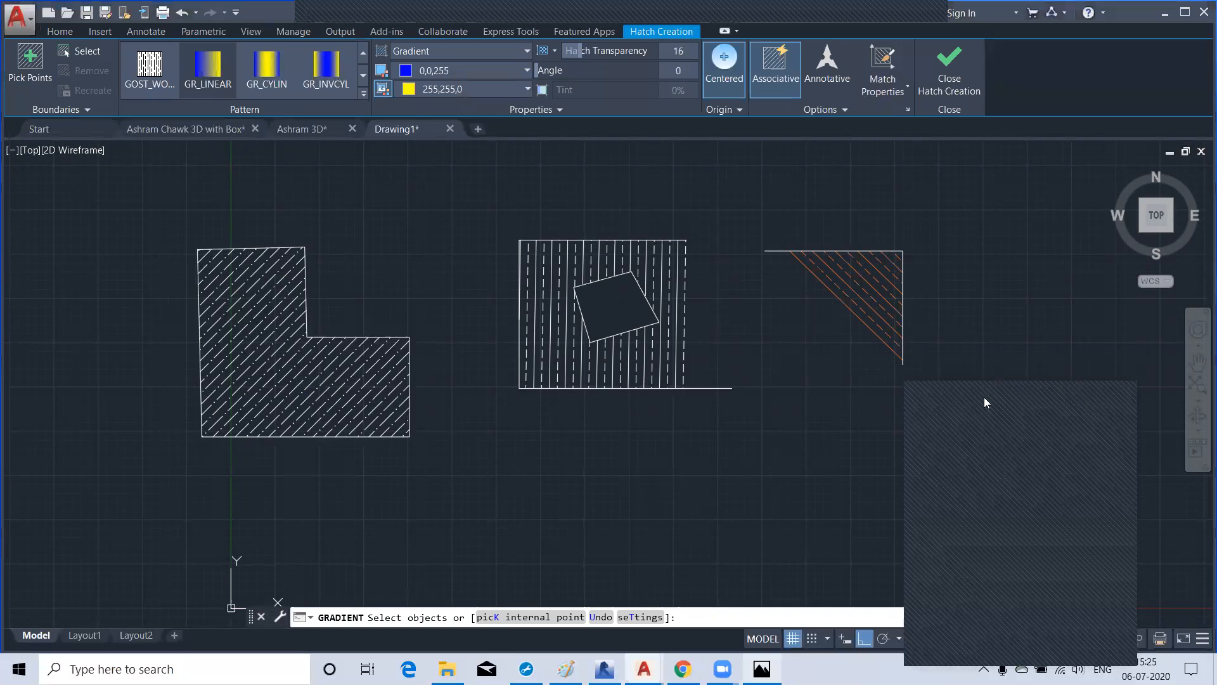
left_click_drag(981, 389, 994, 282)
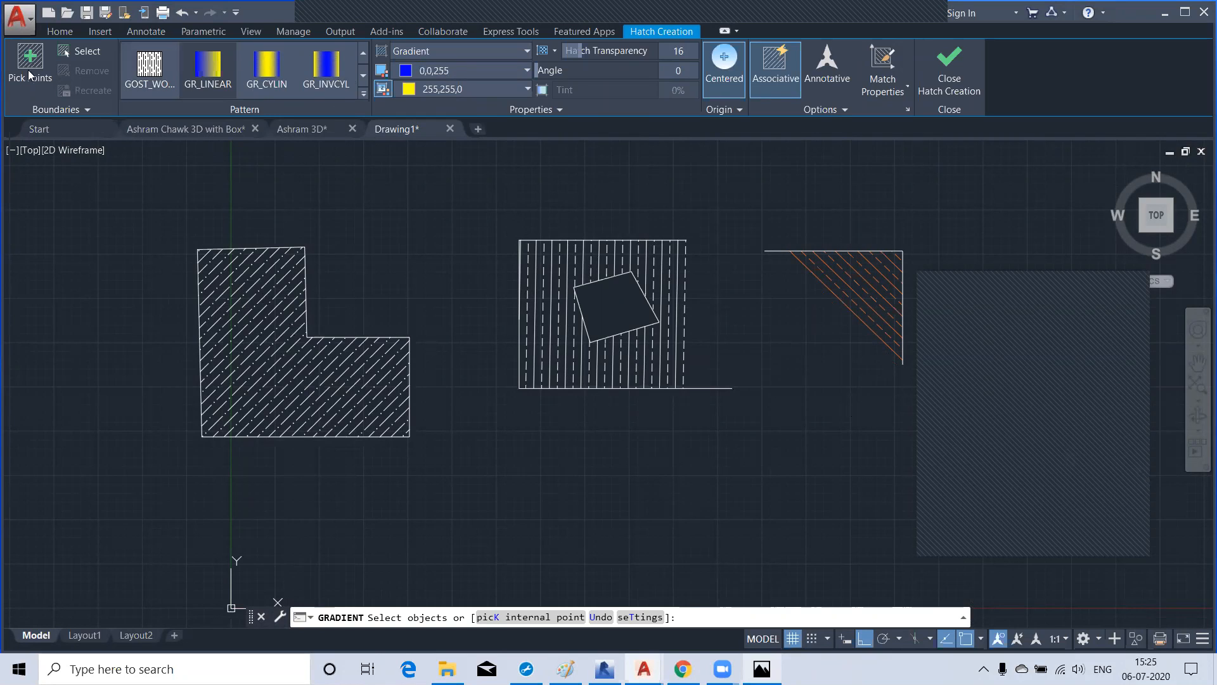
left_click(265, 375)
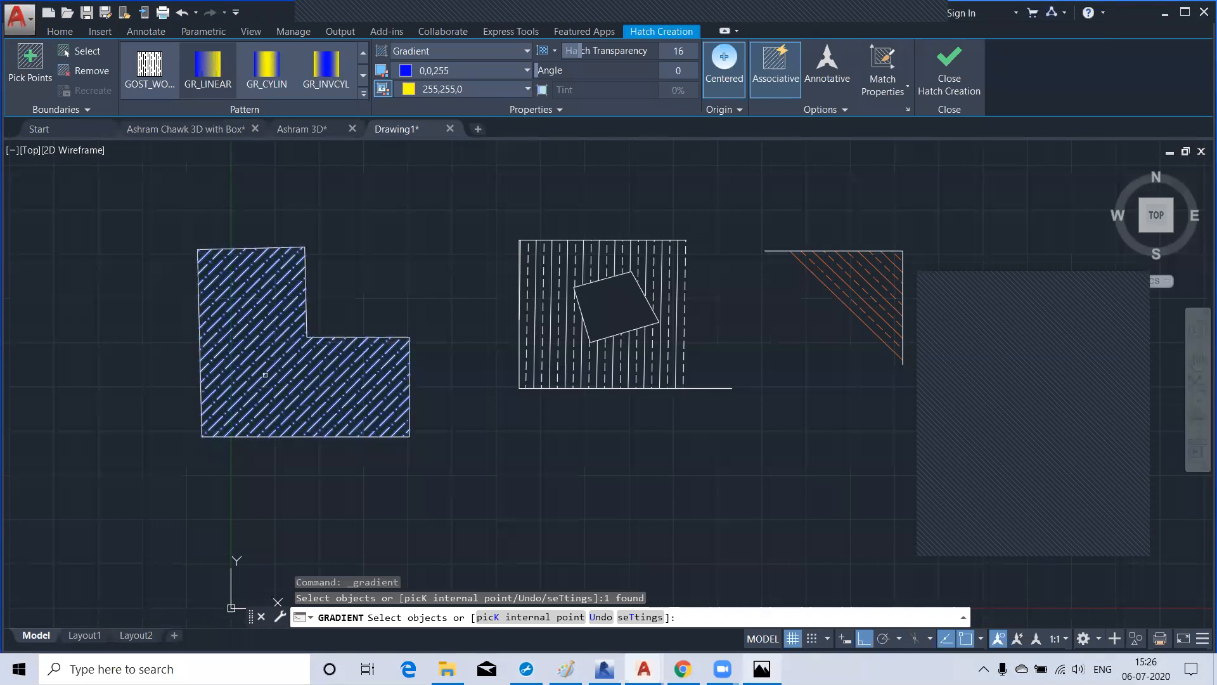
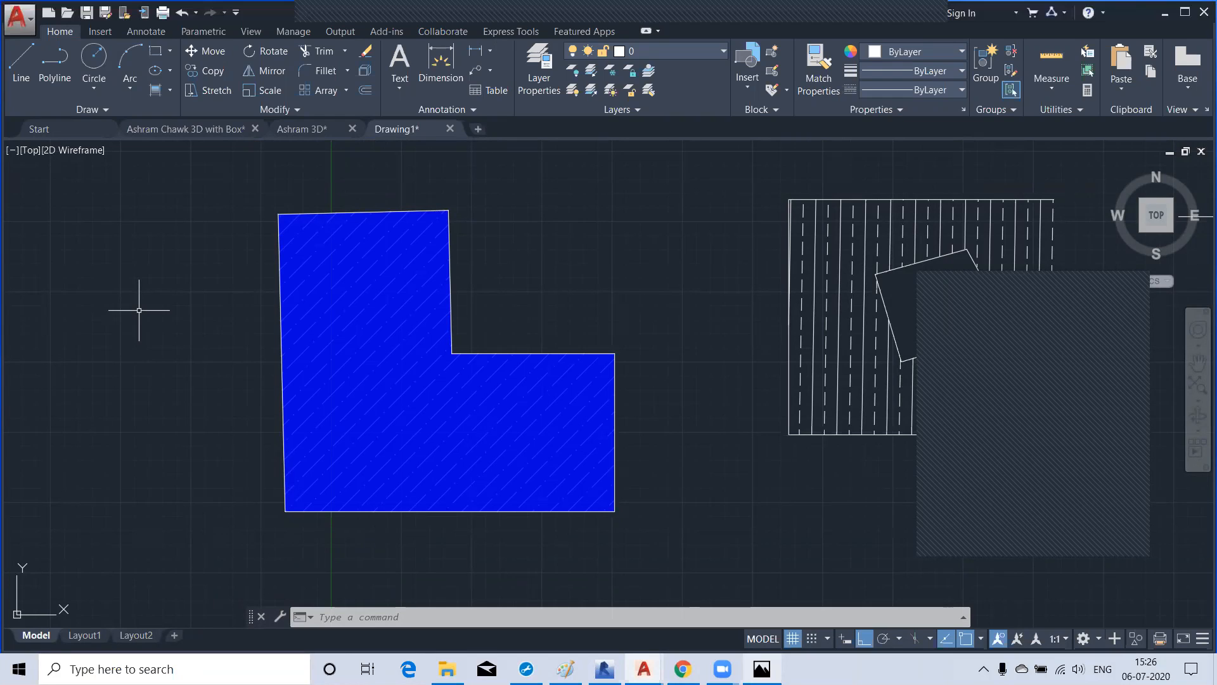
Set the draw order of the L-shape's blue gradient to Send to Back, behind the dashed hatch
left_click(363, 349)
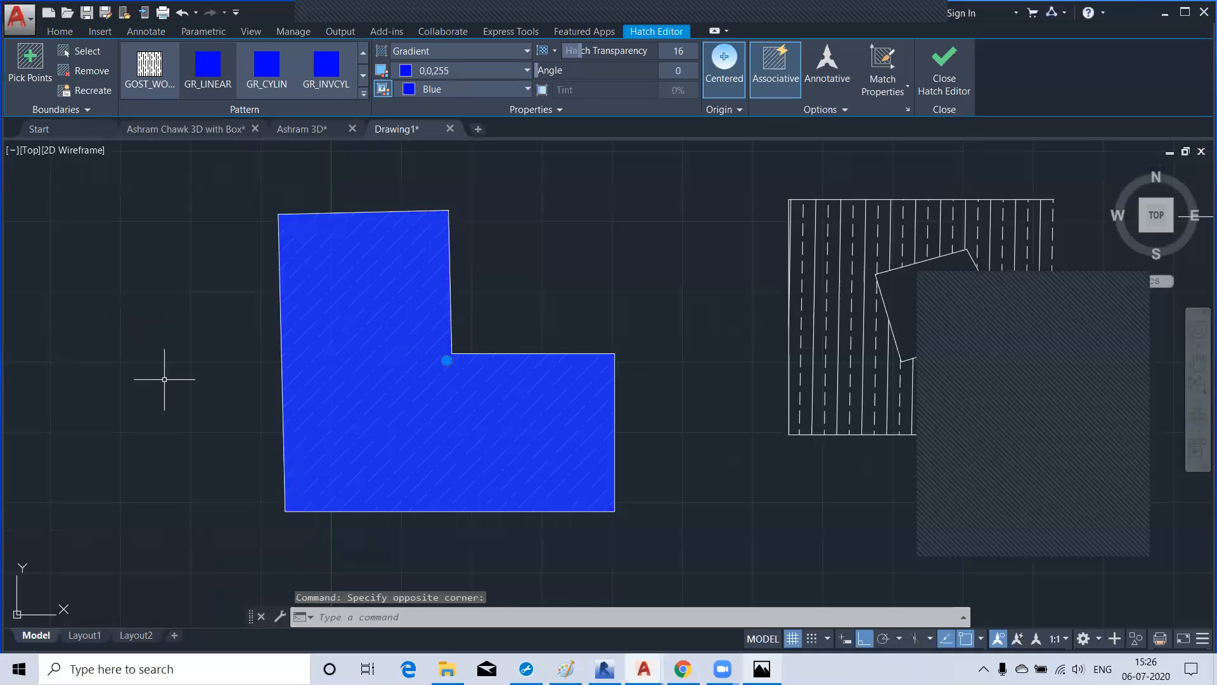
left_click(853, 111)
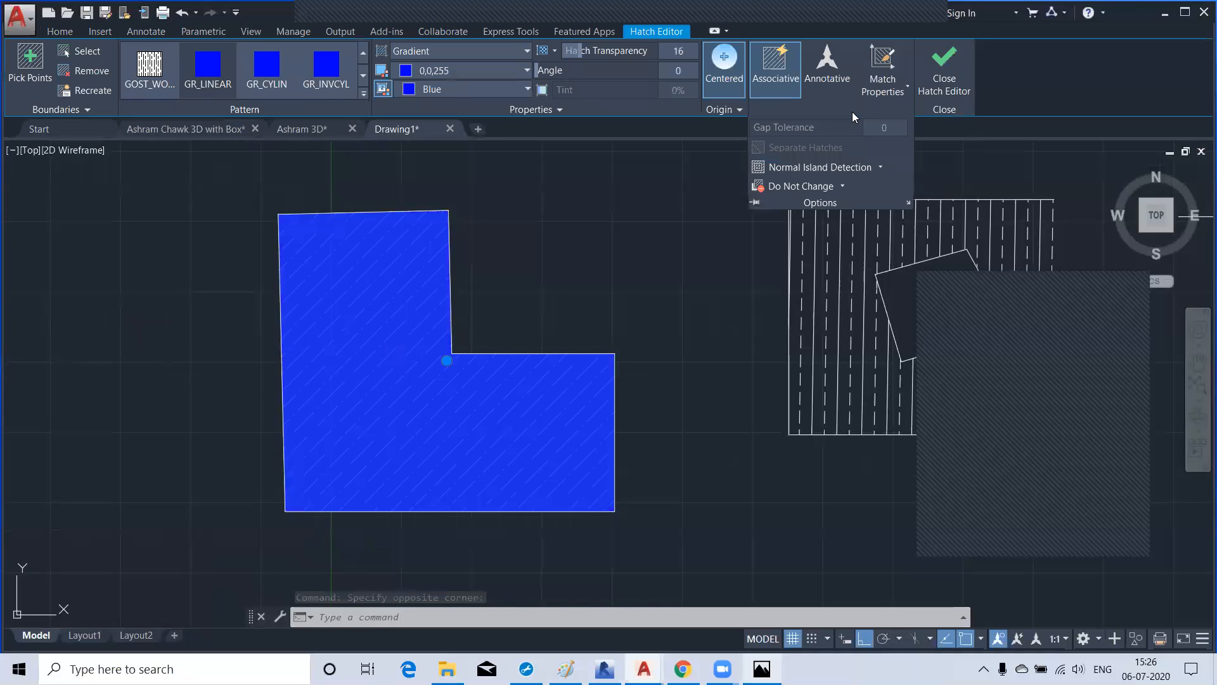
left_click(842, 185)
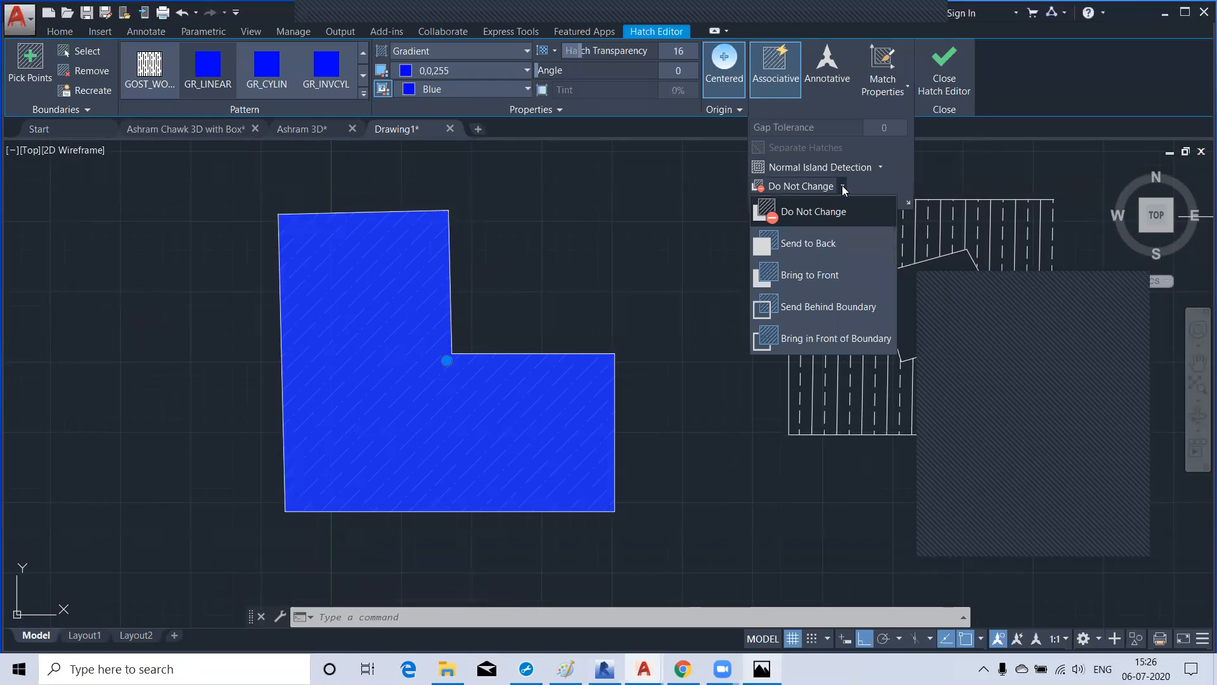
left_click(834, 248)
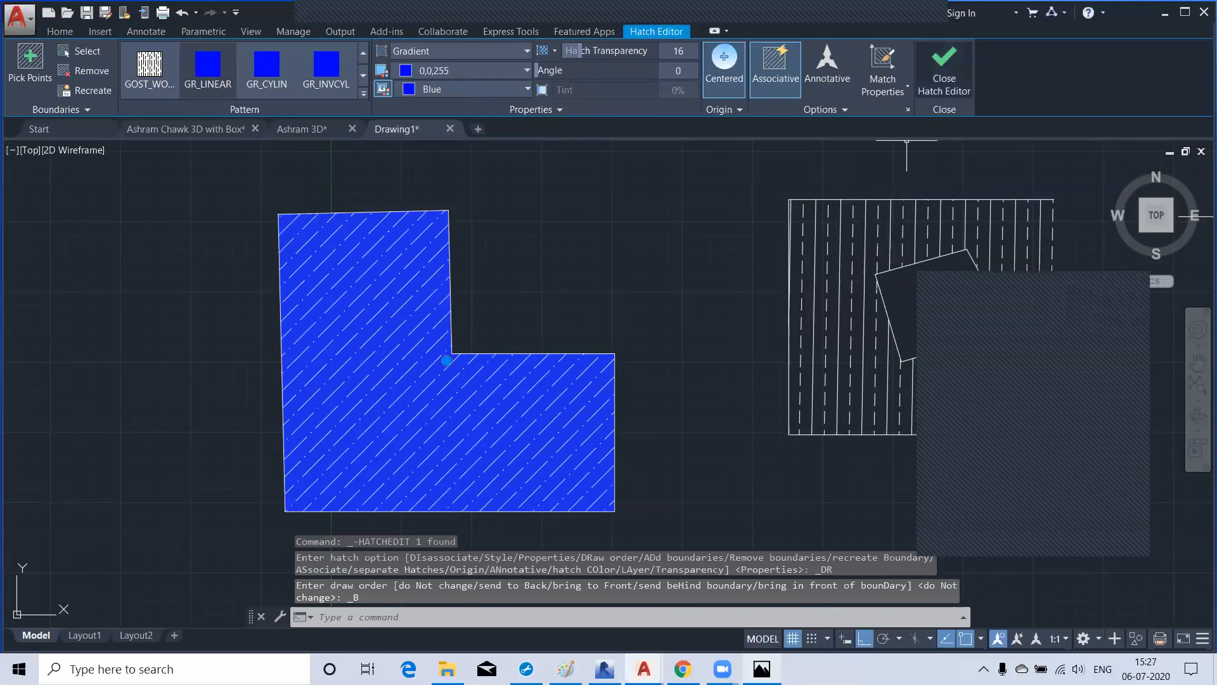
key("Escape")
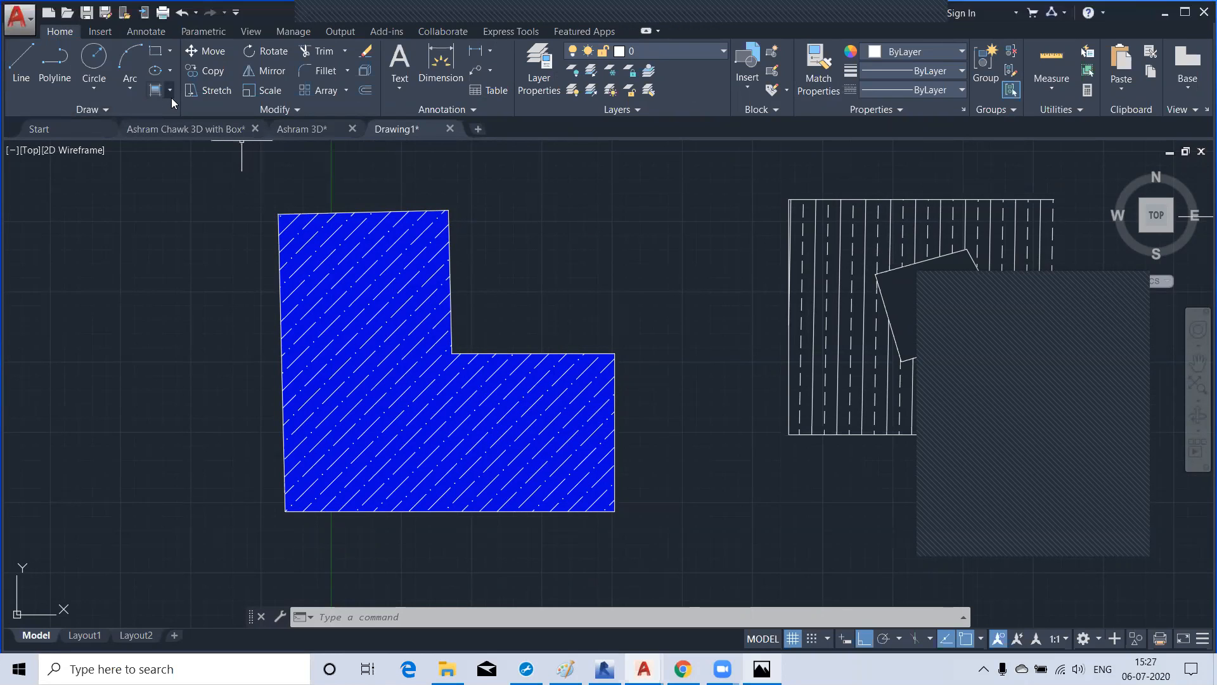
Place five scattered donuts with inside diameter 10 and outside diameter 15 in an empty area of the drawing
left_click(107, 109)
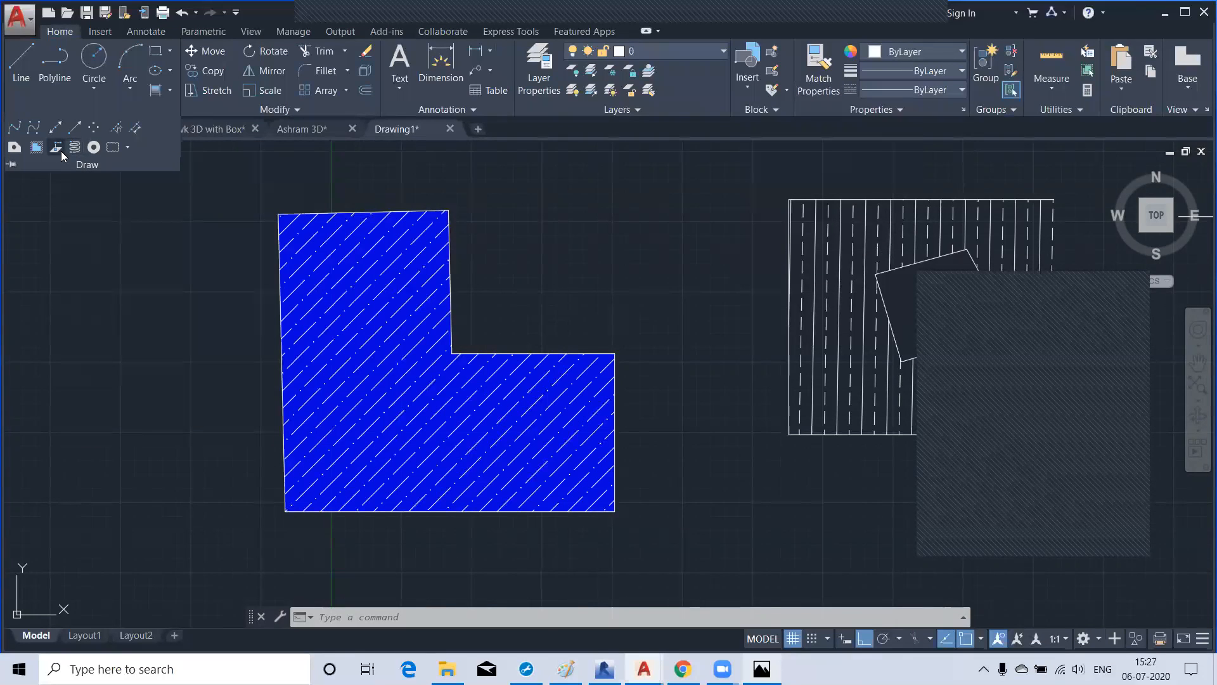
left_click(94, 147)
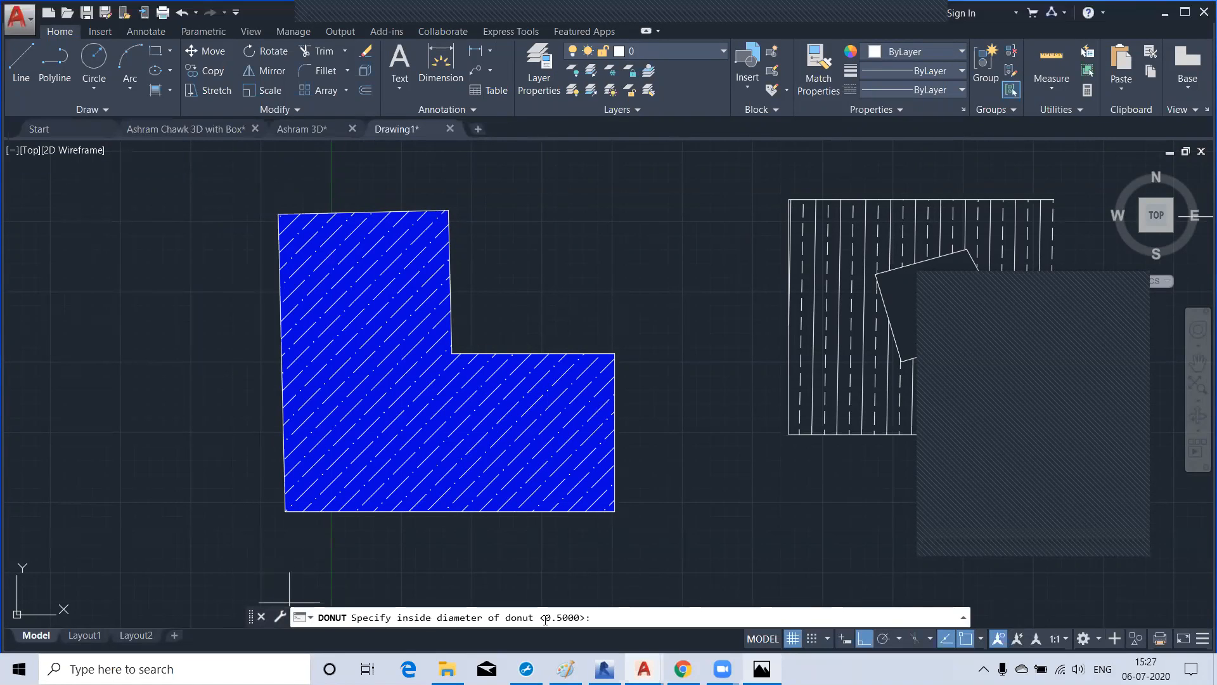
type("10")
key("Return")
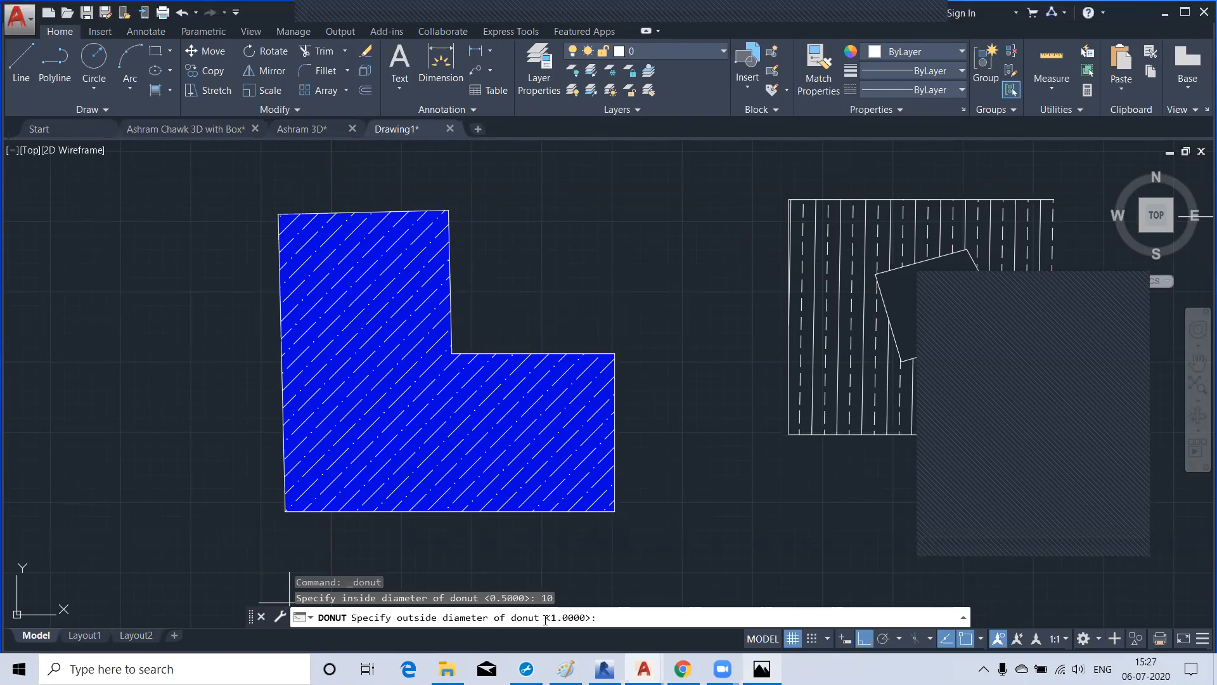
type("15")
key("Return")
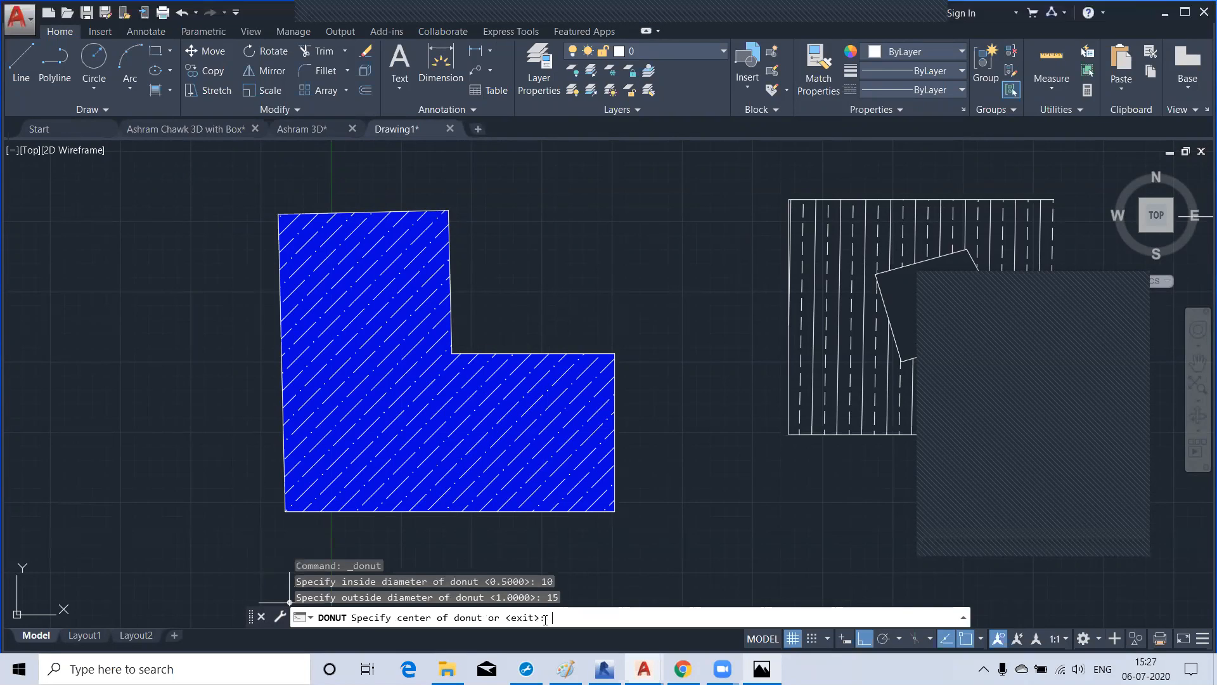
scroll(564, 256, "up", 2)
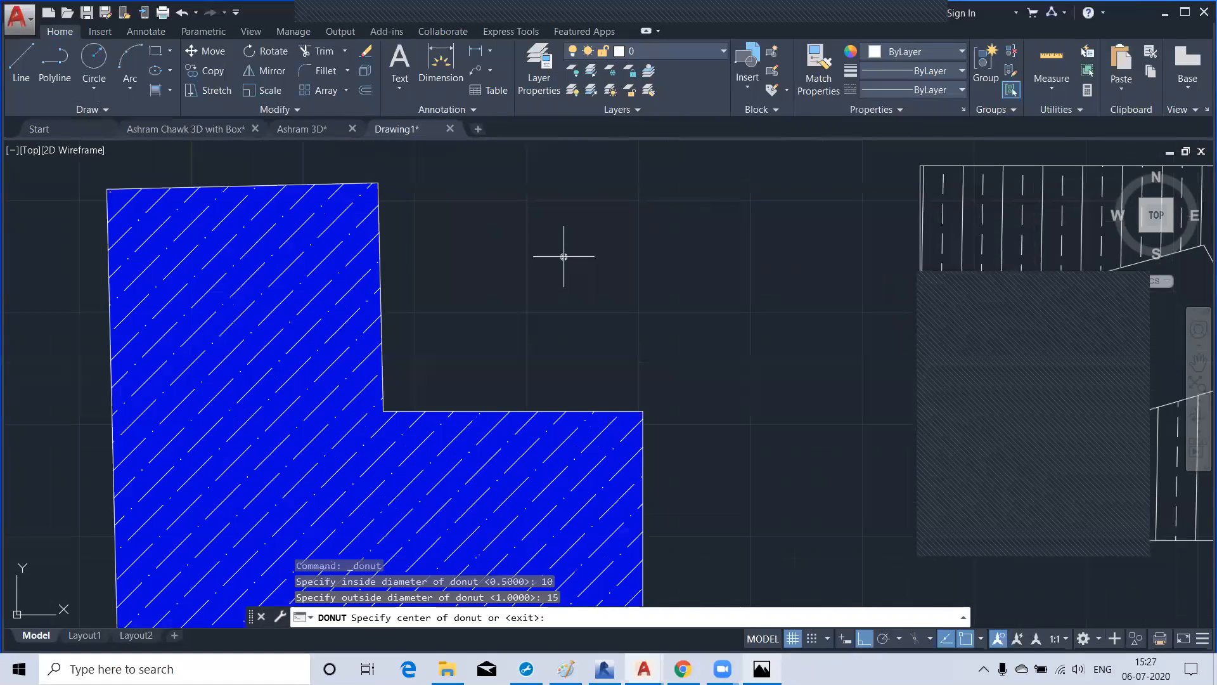
left_click(365, 266)
left_click(517, 258)
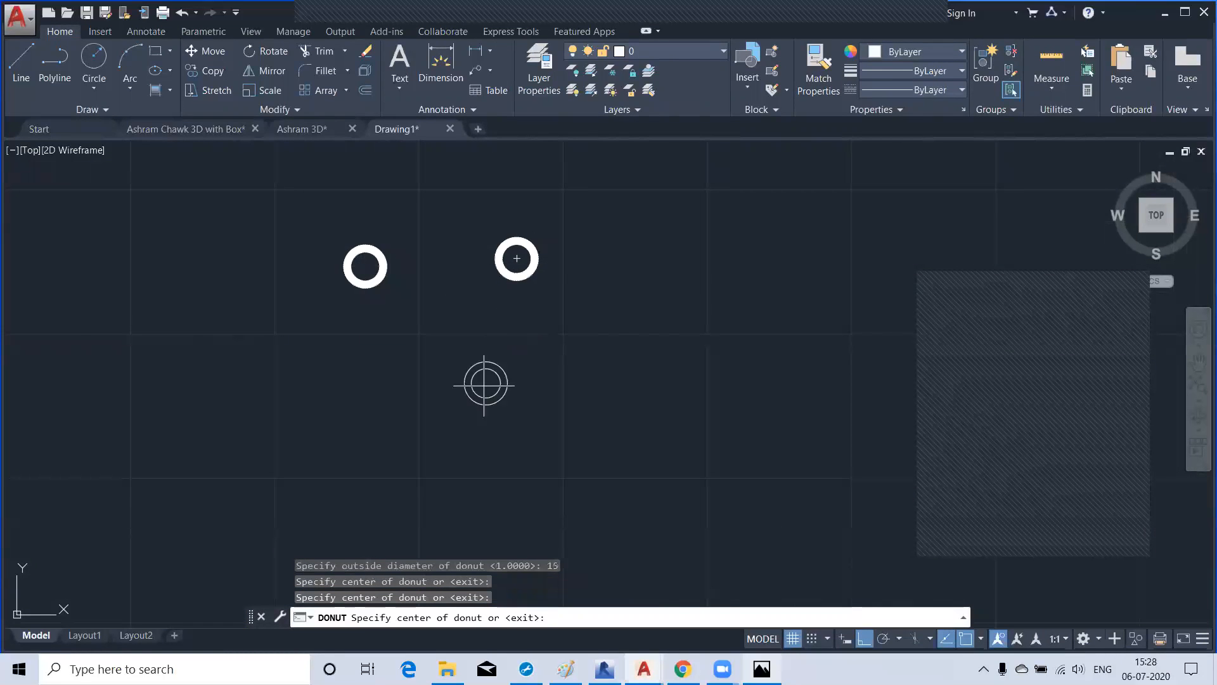
left_click(471, 417)
left_click(303, 375)
left_click(561, 340)
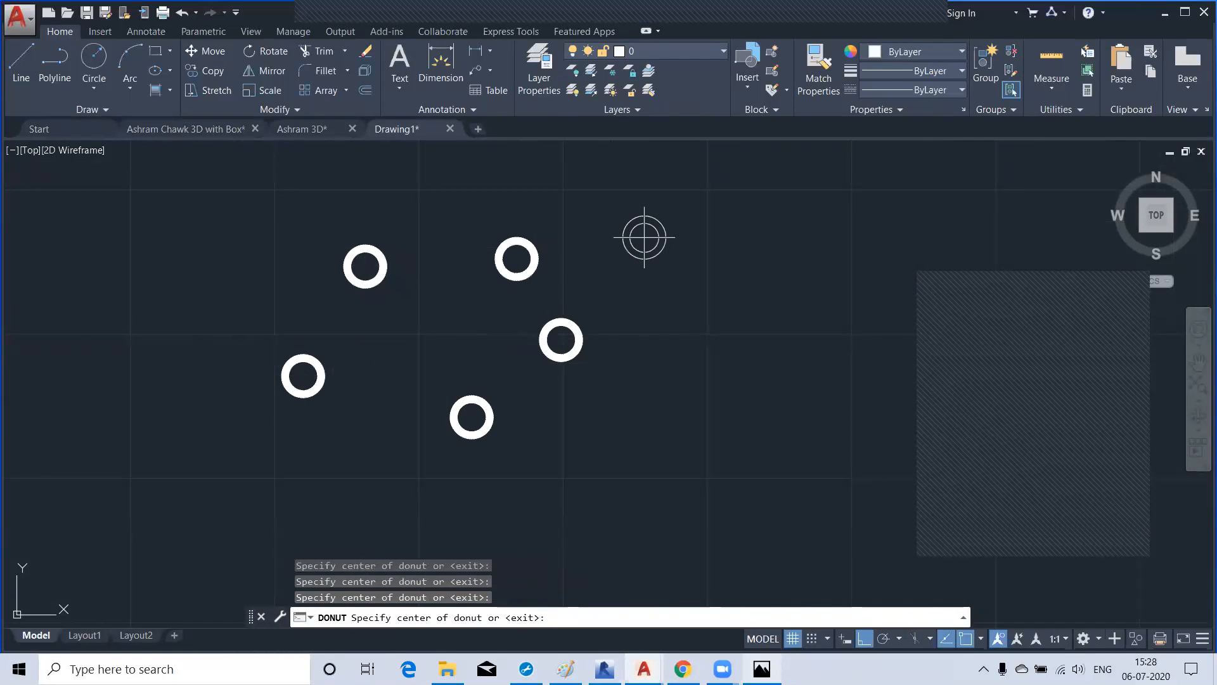
key("Return")
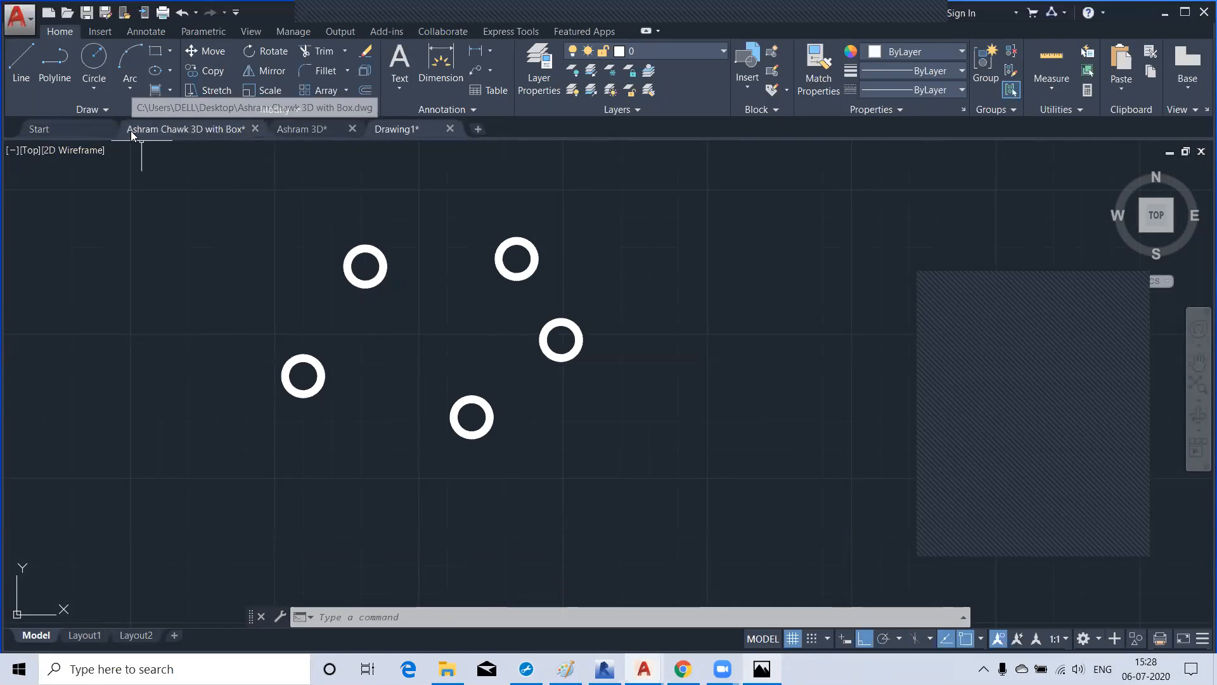
Place five larger donuts with inside diameter 20 and outside diameter 25, mostly to the right of the small ones
mouse_move(131, 130)
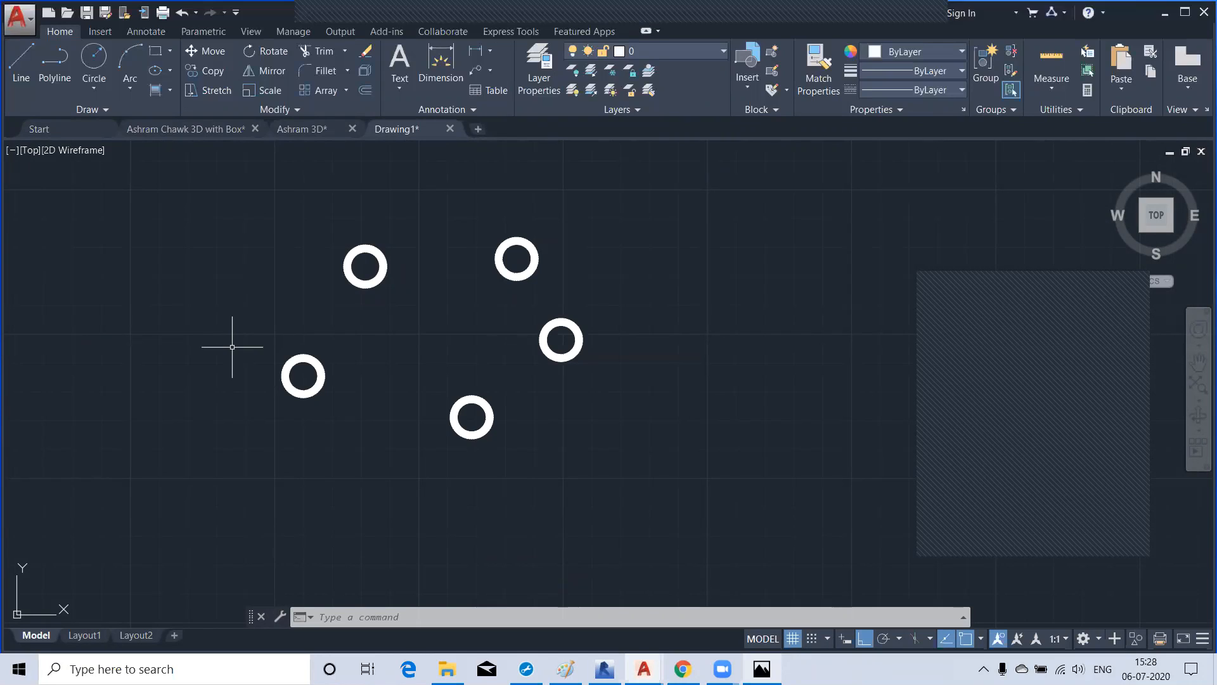
left_click(105, 109)
left_click(99, 146)
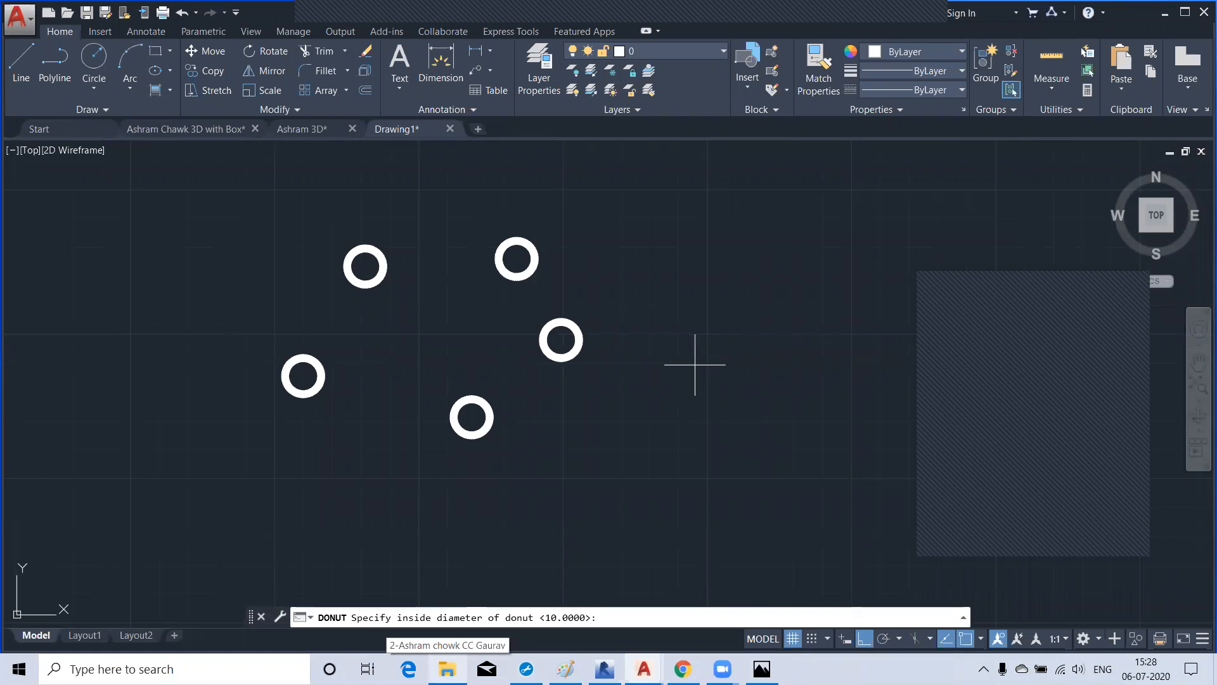
type("20")
key("Return")
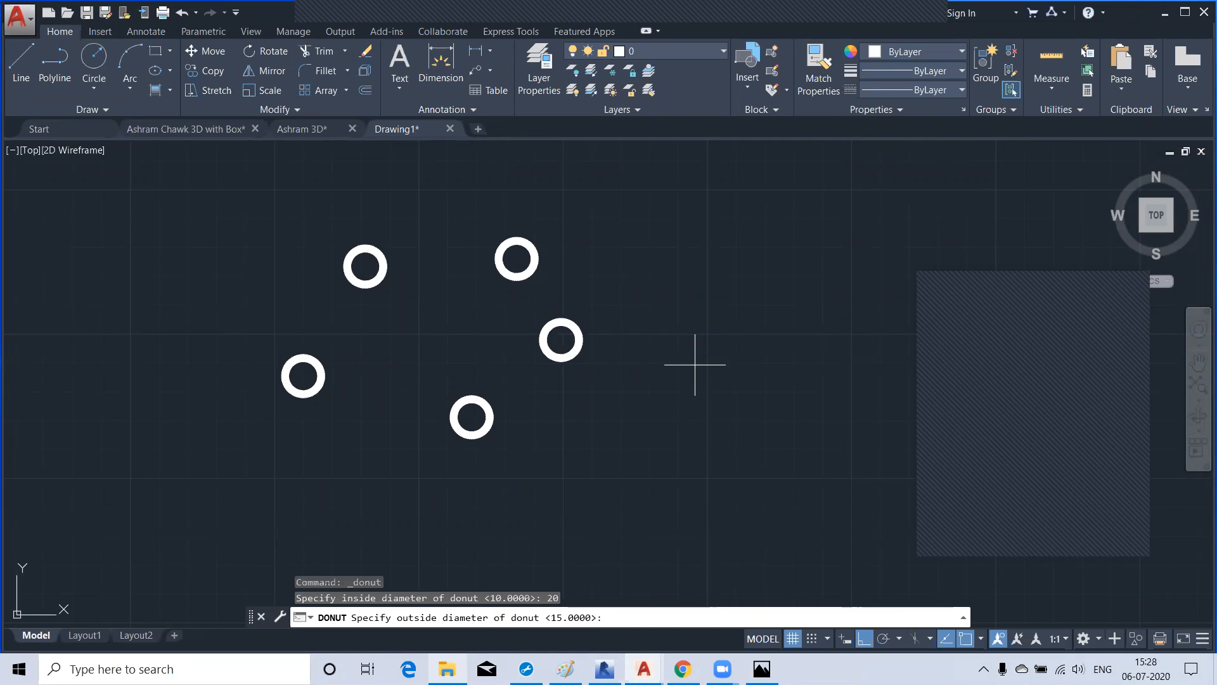
type("25")
key("Return")
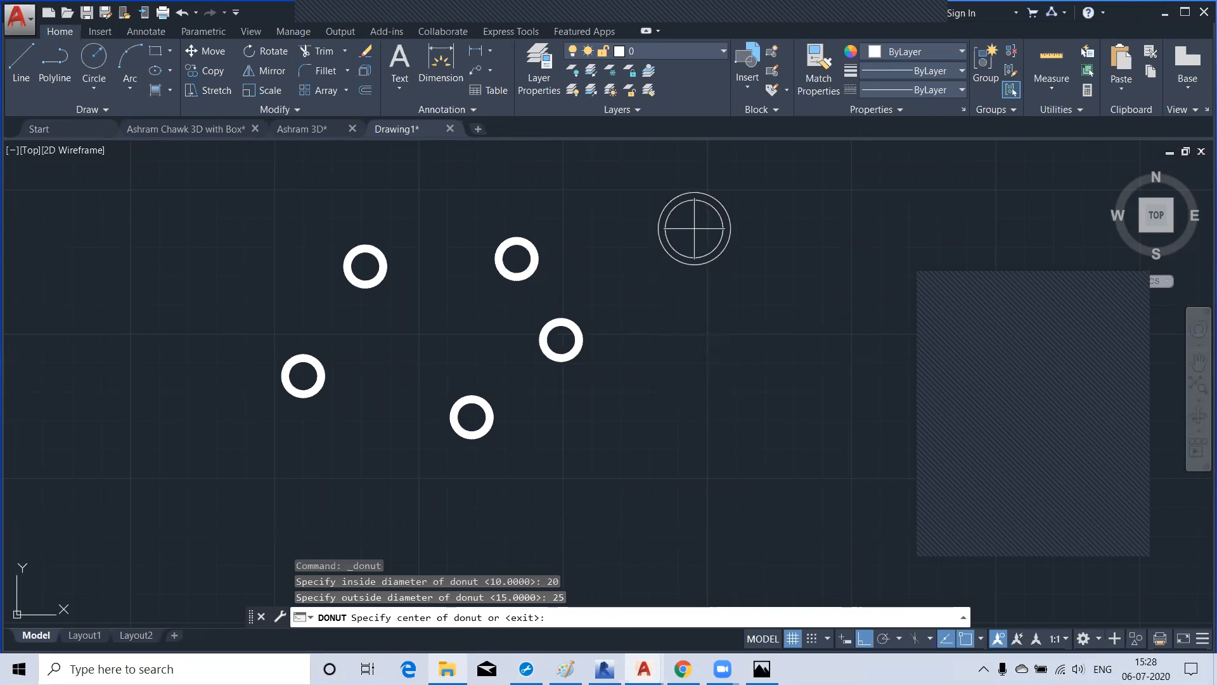
left_click(695, 228)
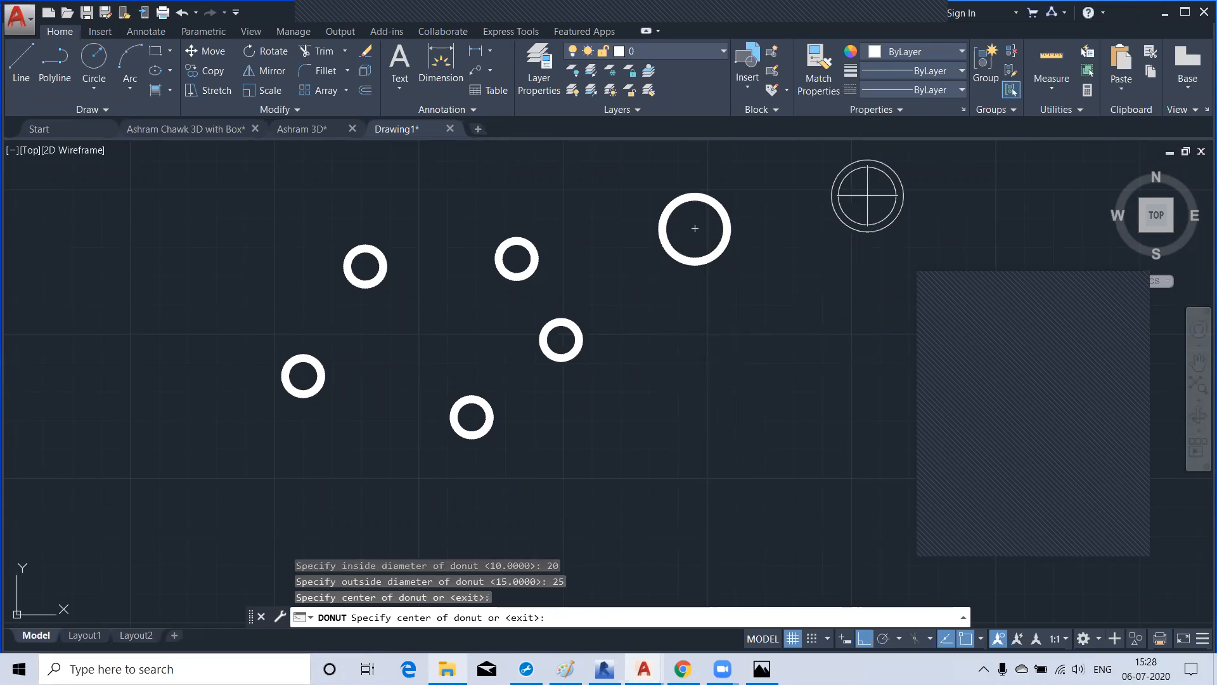
left_click(867, 196)
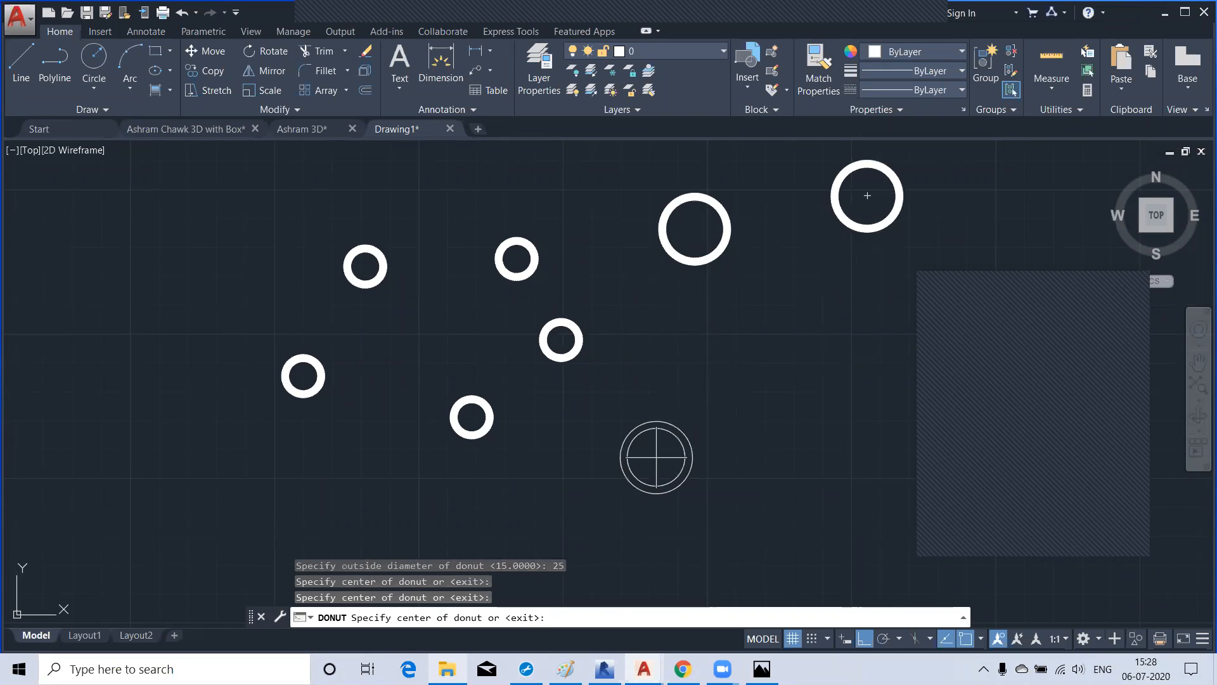
left_click(656, 457)
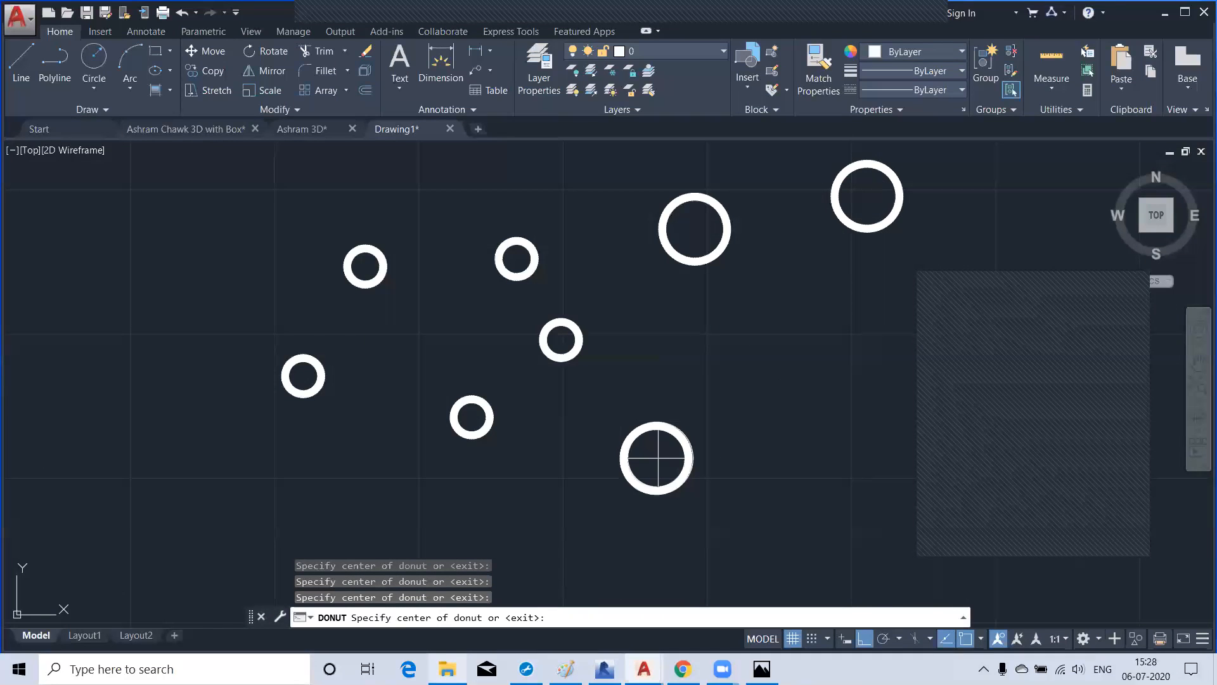
left_click(752, 397)
left_click(786, 276)
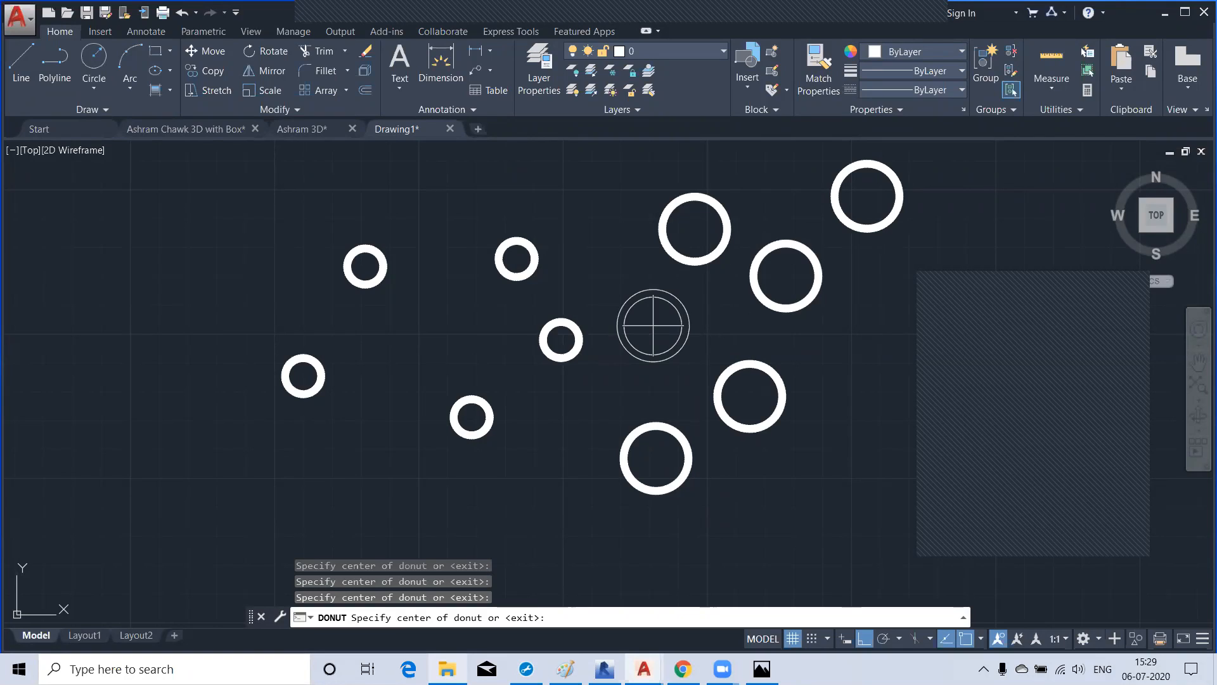
key("Escape")
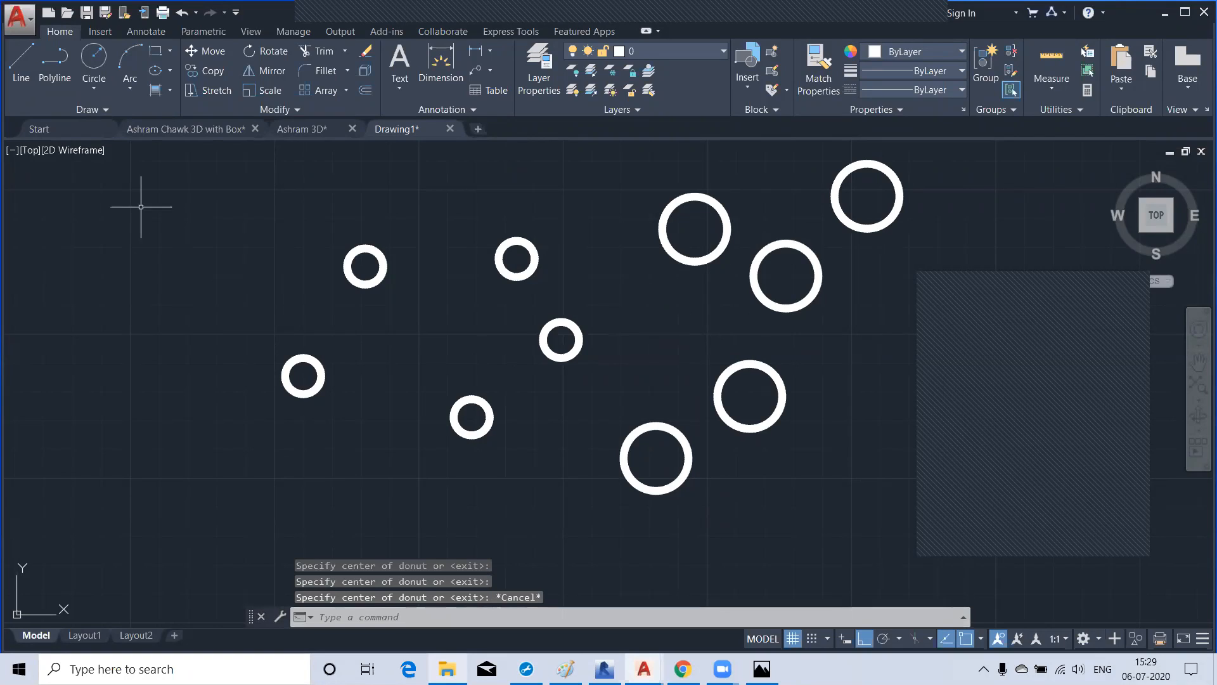
Place one solid donut with inside diameter 0 and outside diameter 25 to the left of the small donuts
left_click(105, 110)
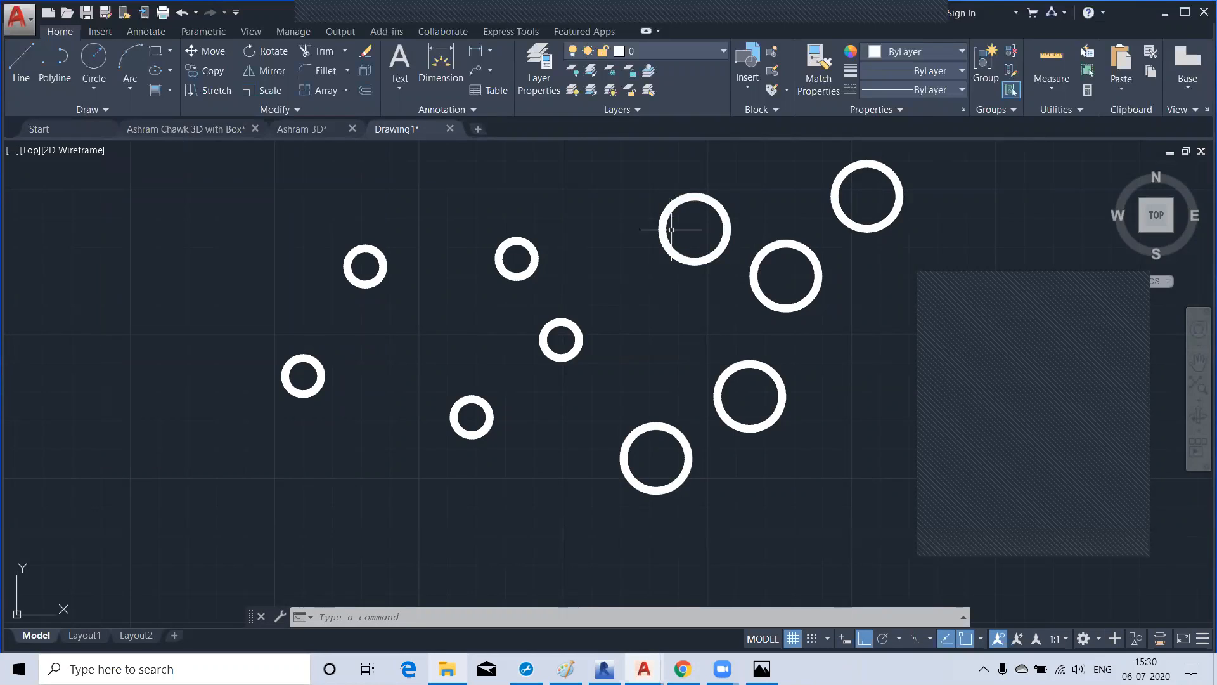
left_click(104, 111)
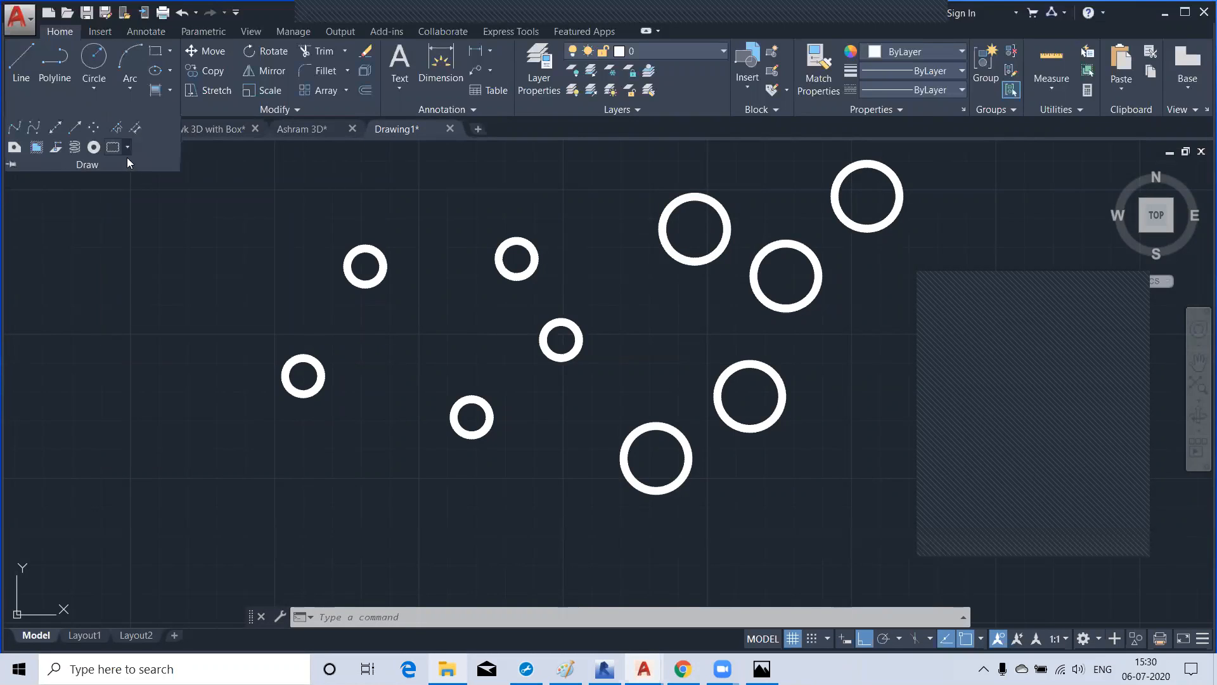
left_click(93, 147)
type("0")
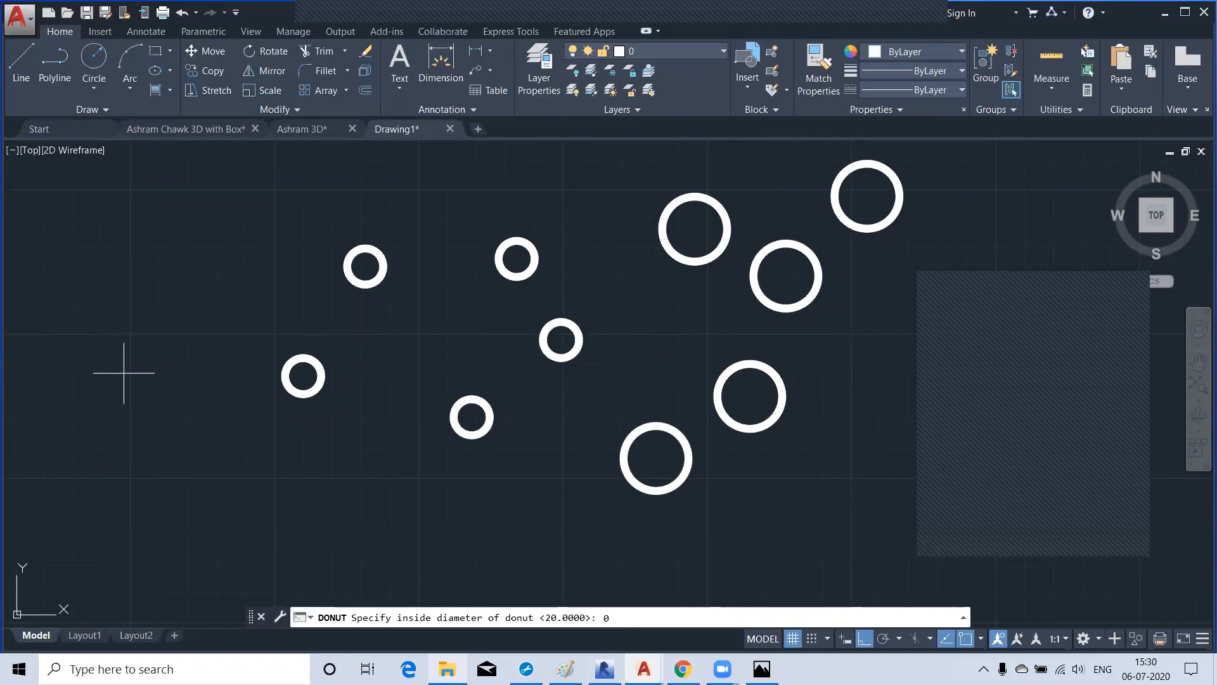
key("Return")
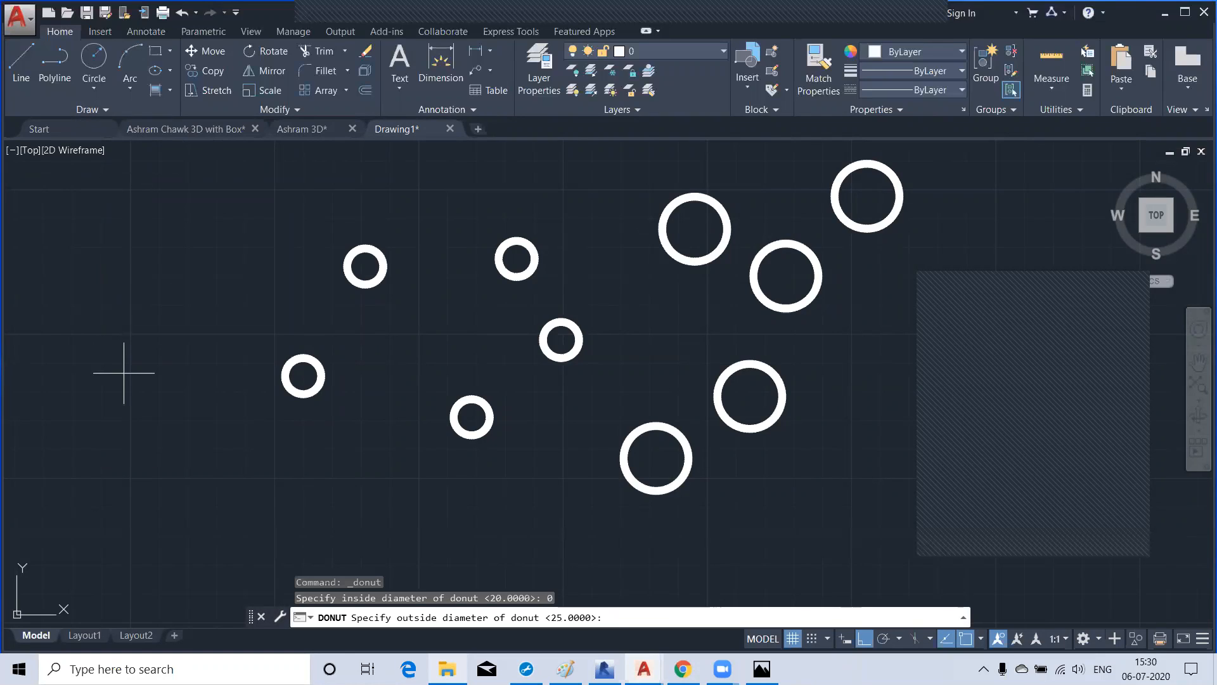
key("Return")
left_click(171, 272)
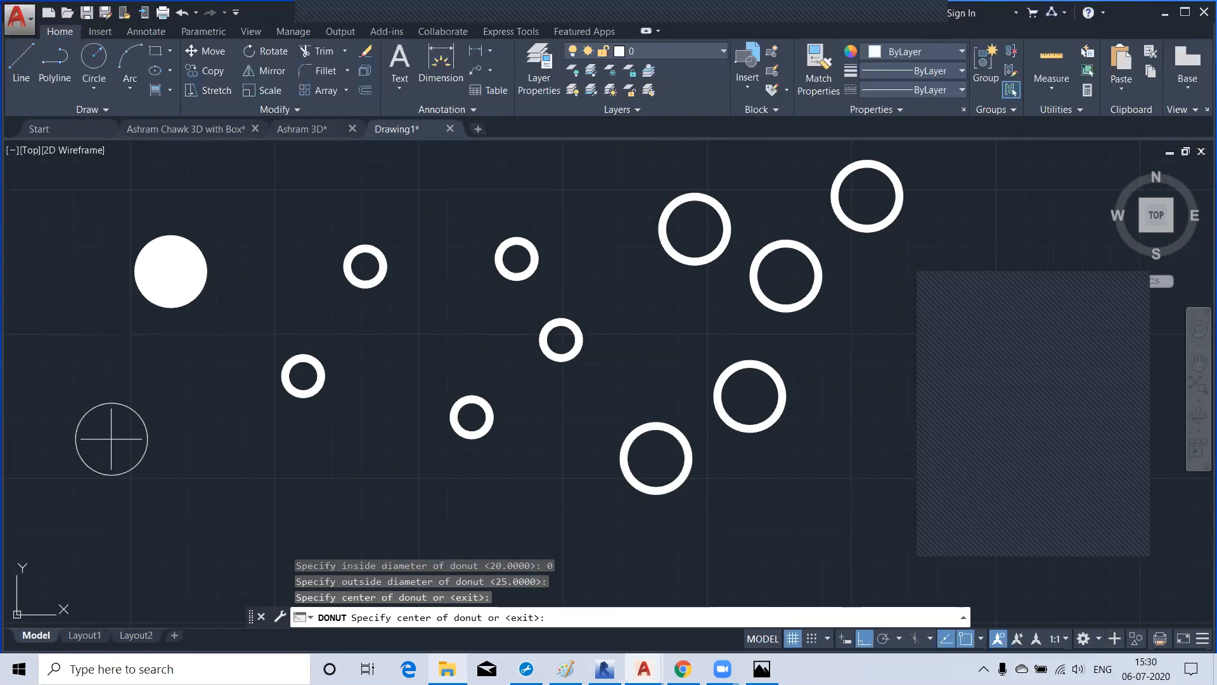
key("Return")
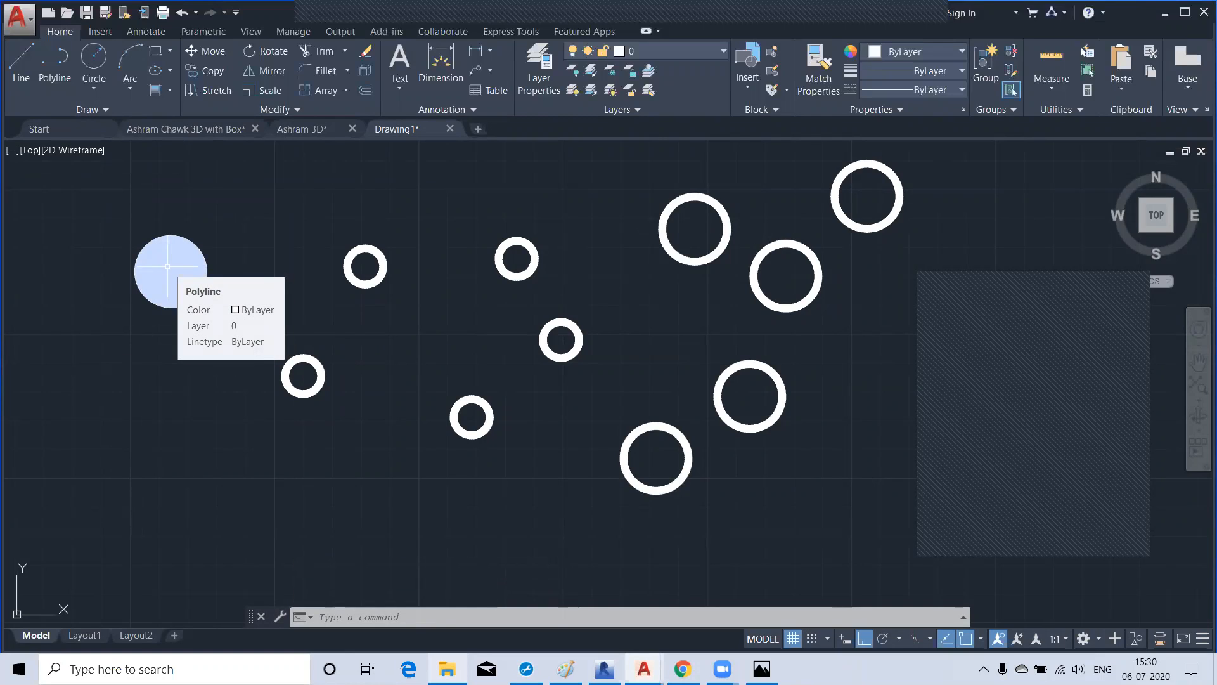
Draw a freehand revision cloud between the solid donut and the upper small donuts, keeping the arc direction unreversed
left_click(105, 113)
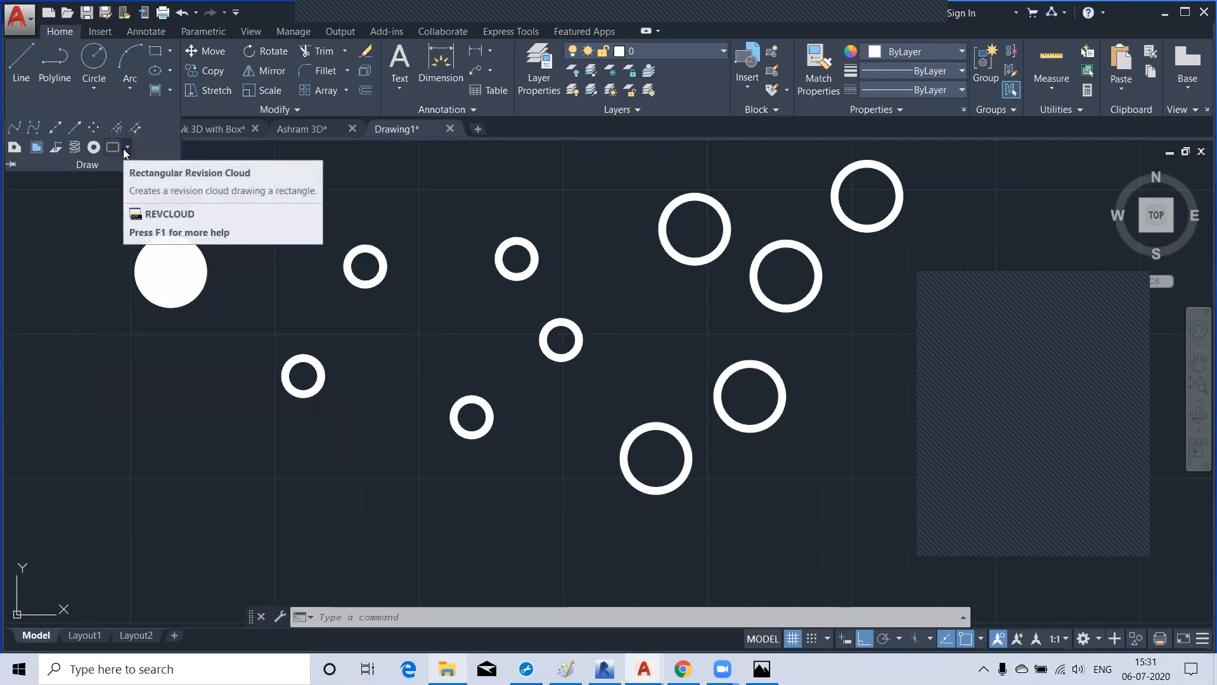
left_click(125, 148)
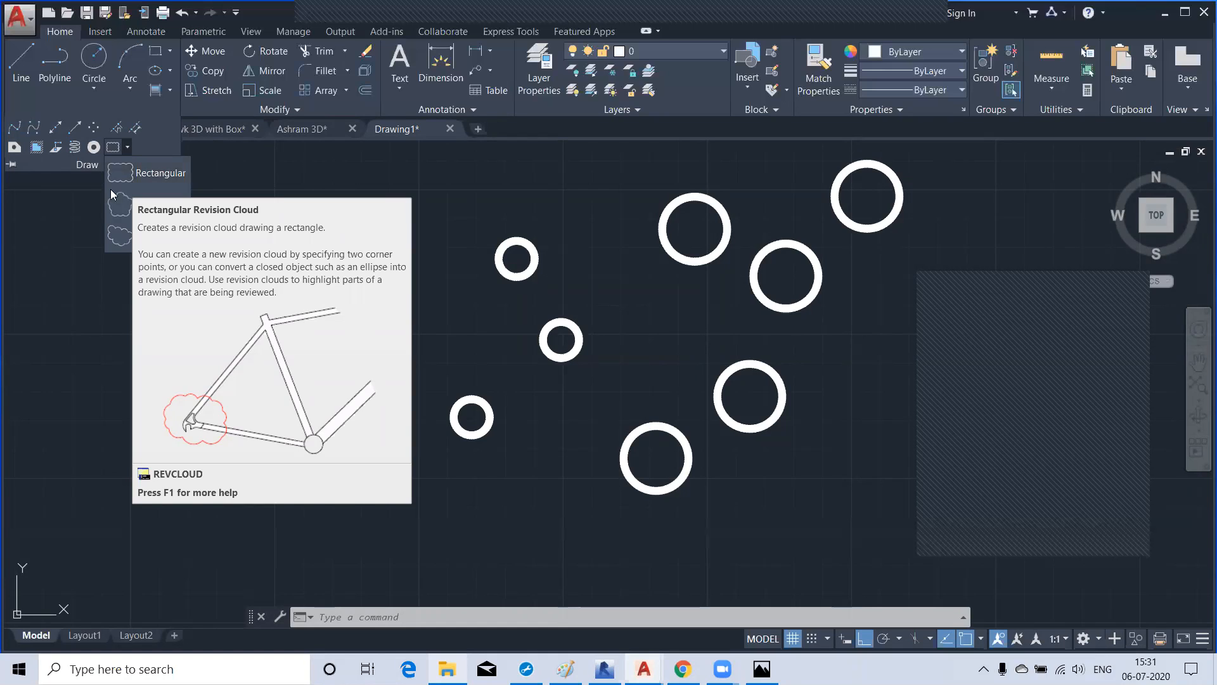
left_click(119, 235)
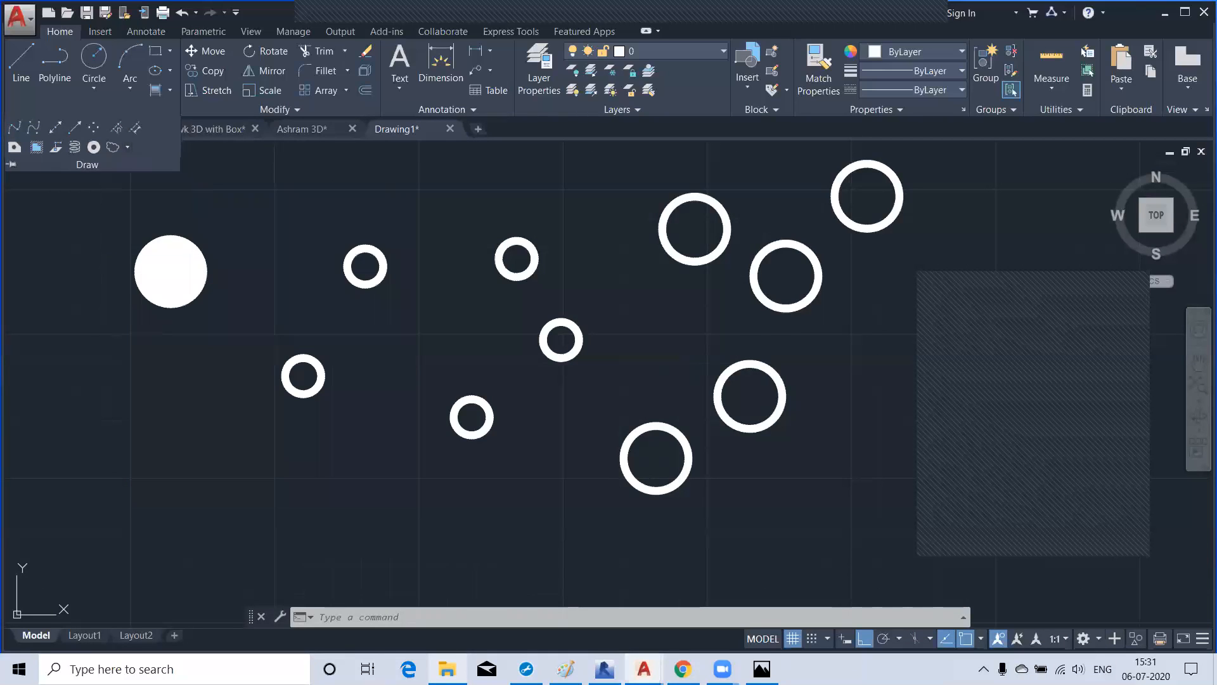
left_click(311, 252)
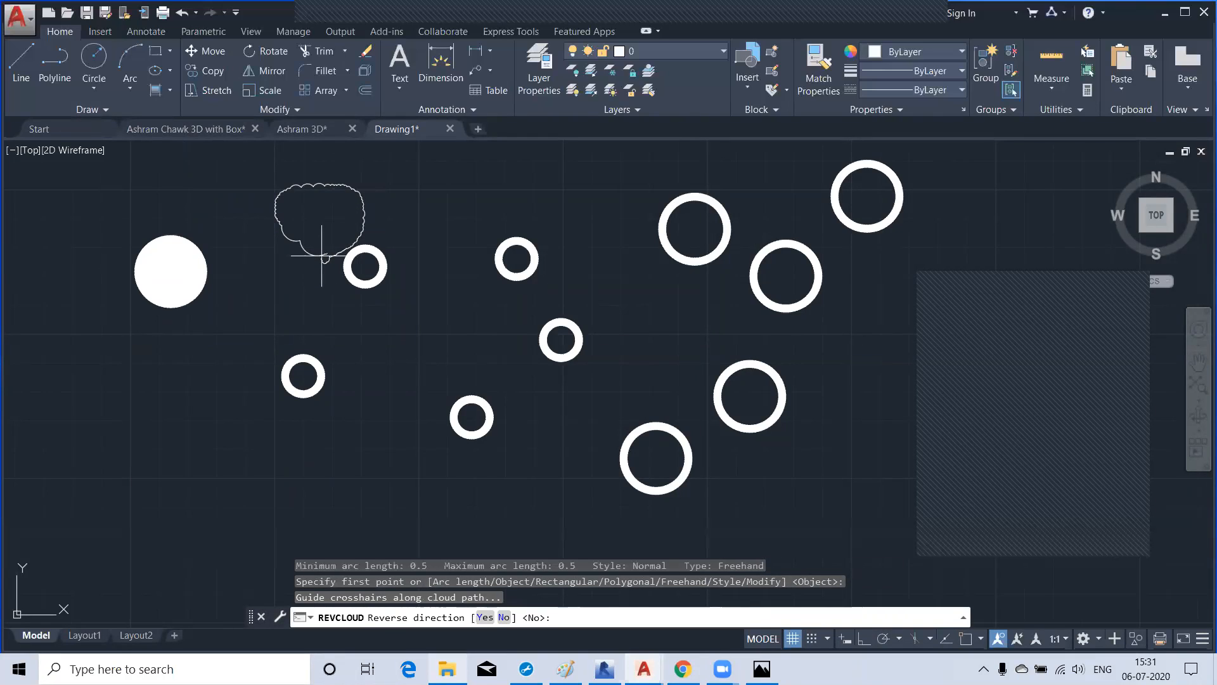
key("Return")
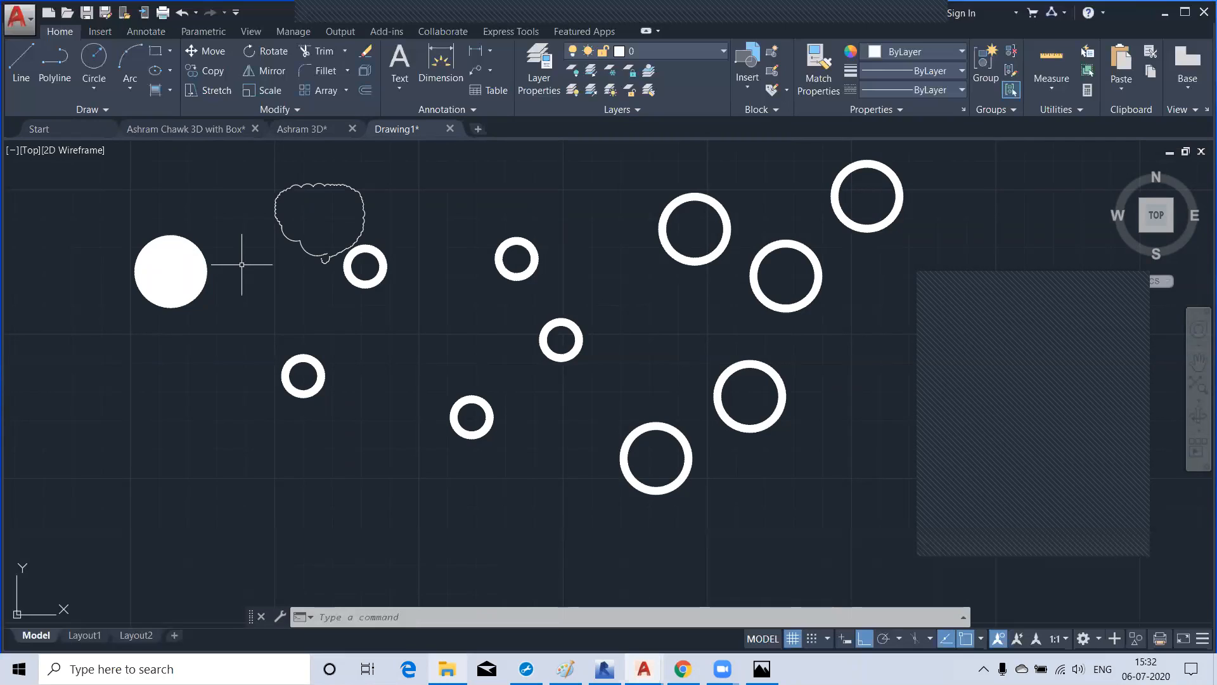
Draw a small rectangular revision cloud to the right of the freehand cloud, above the small donuts
left_click(109, 109)
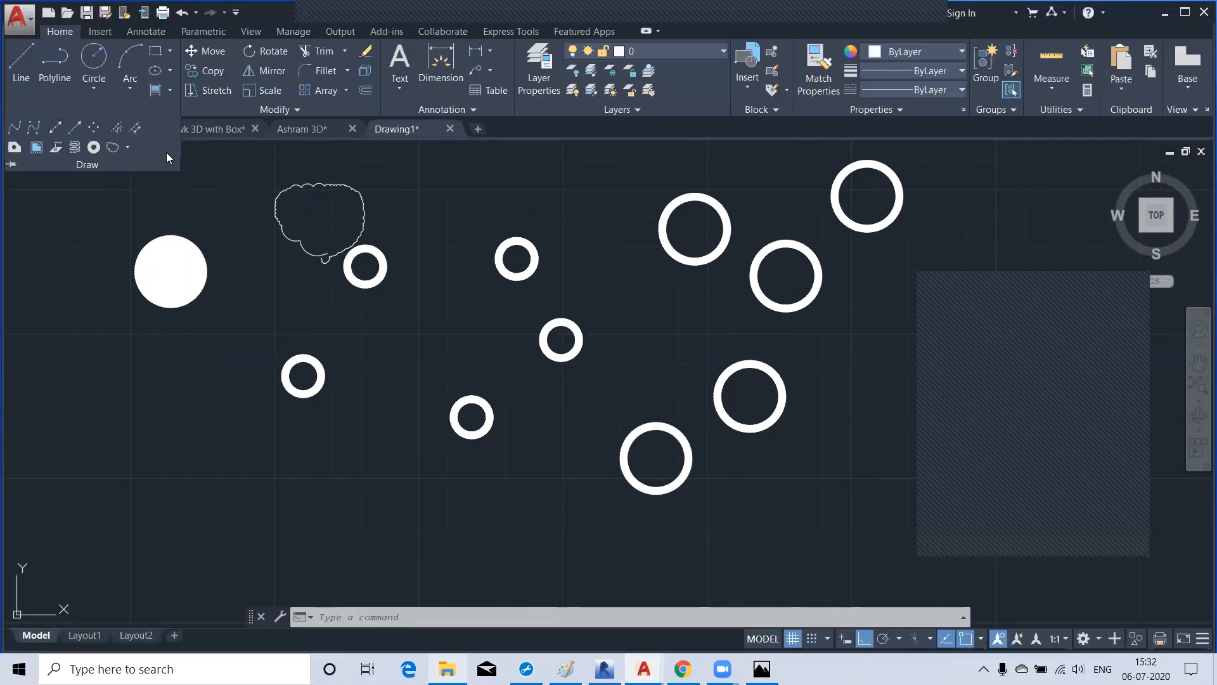
left_click(128, 148)
left_click(144, 177)
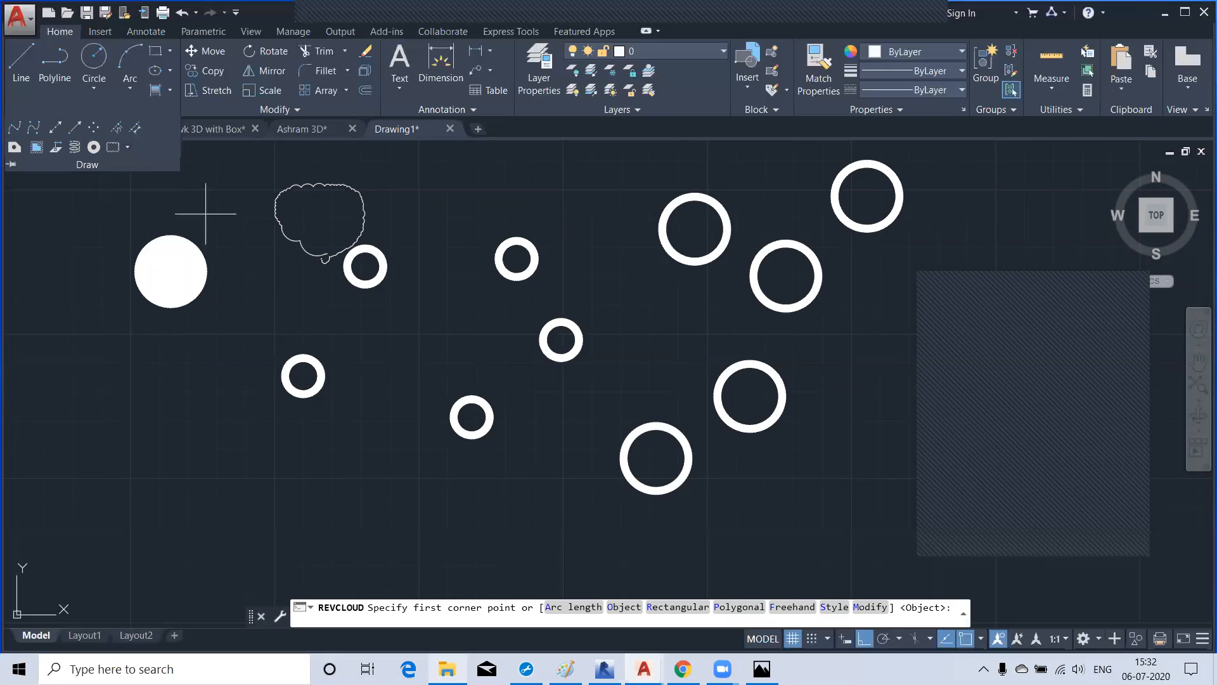
left_click(420, 196)
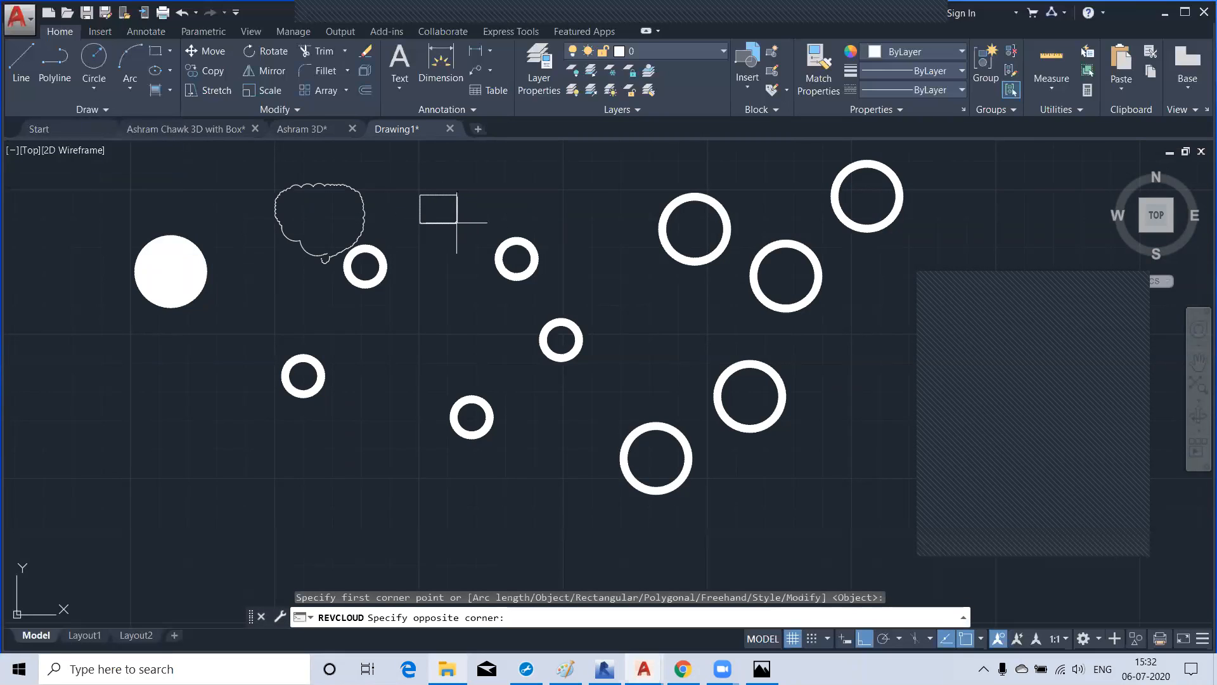
left_click(446, 221)
scroll(405, 189, "up", 6)
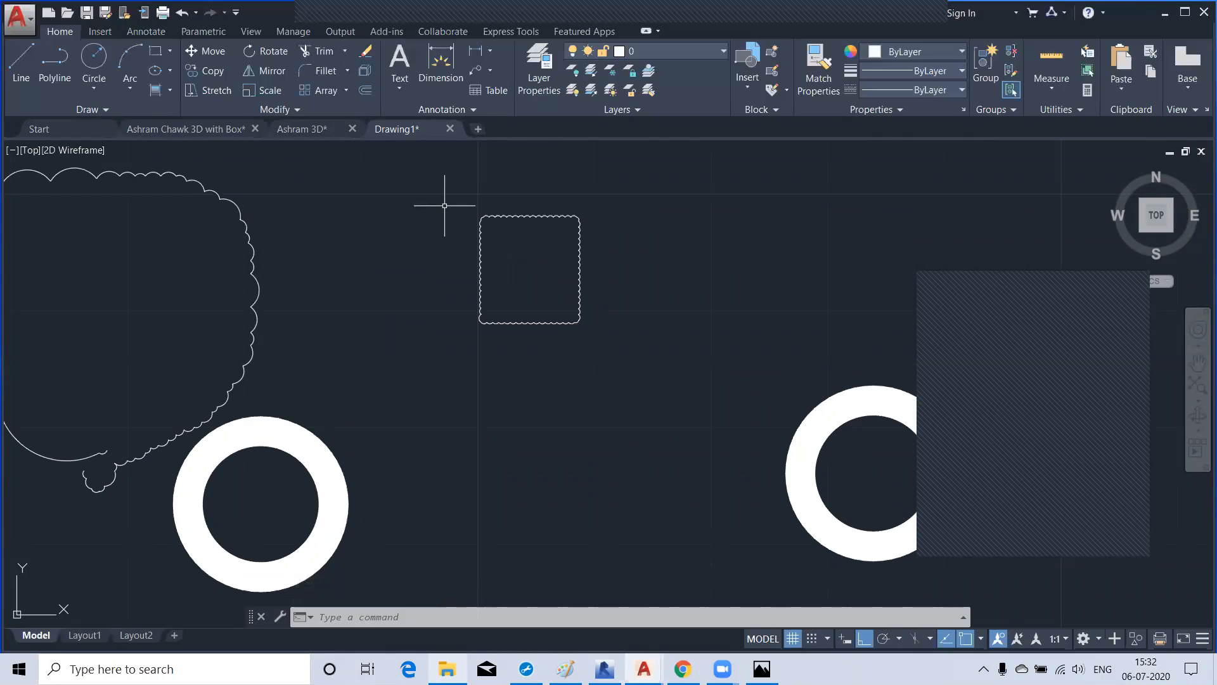
left_click(111, 111)
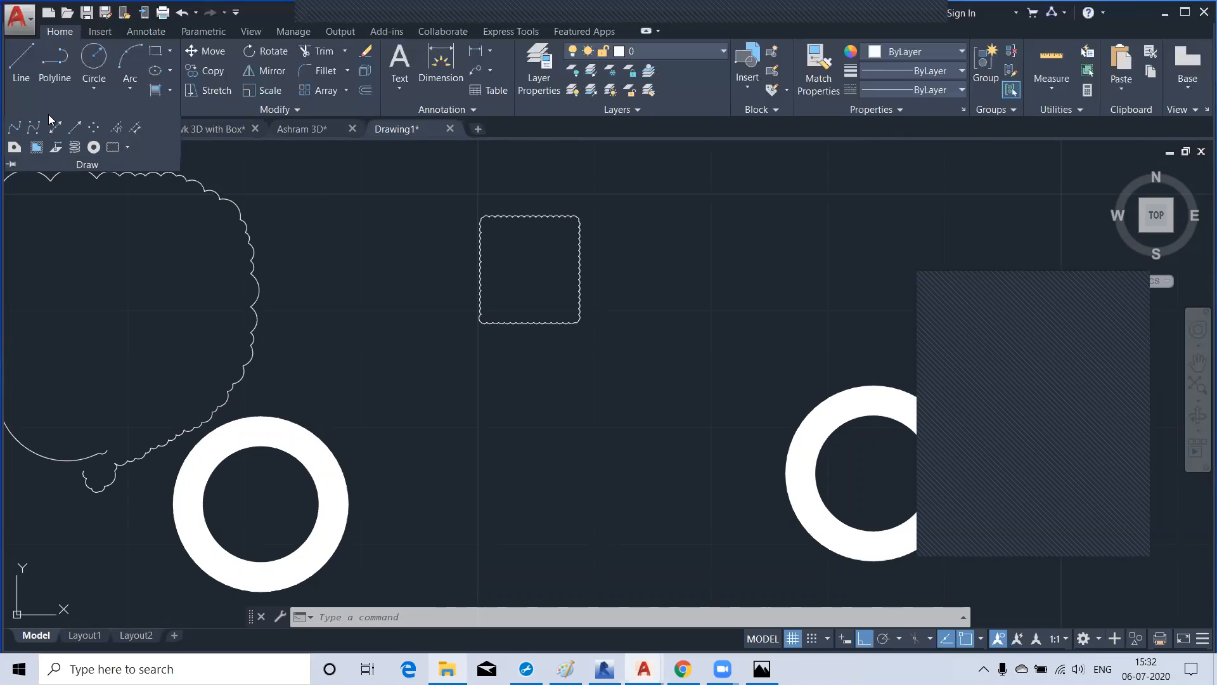
left_click(339, 236)
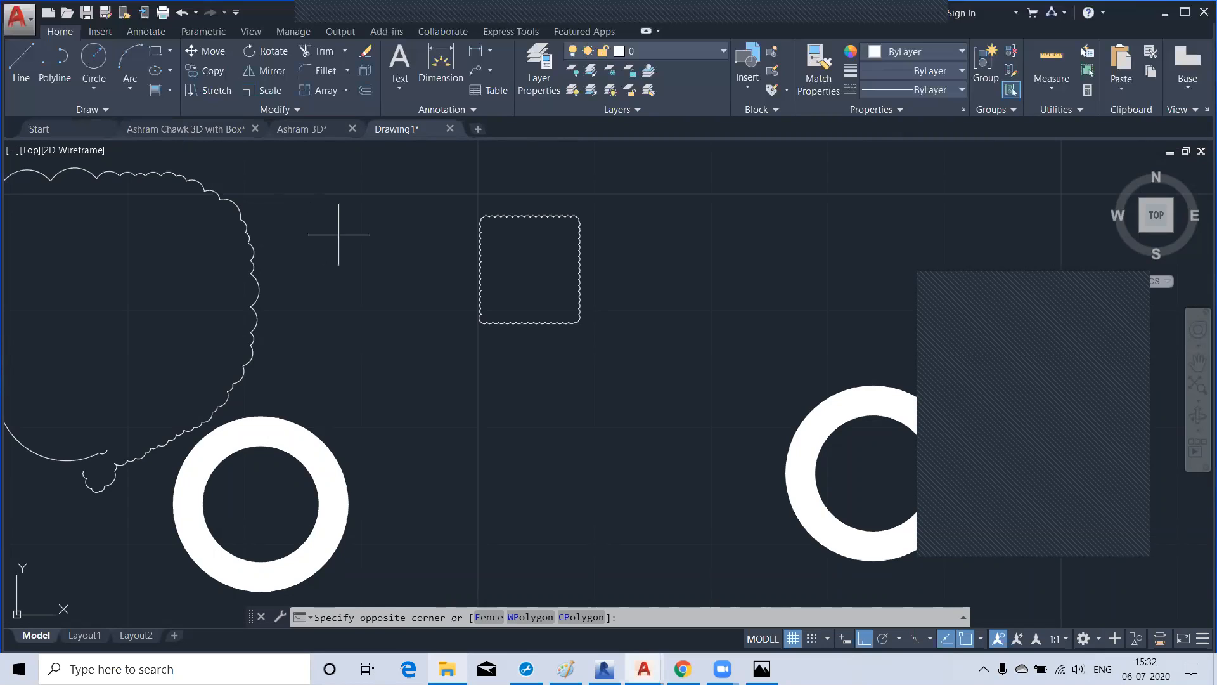
left_click(325, 212)
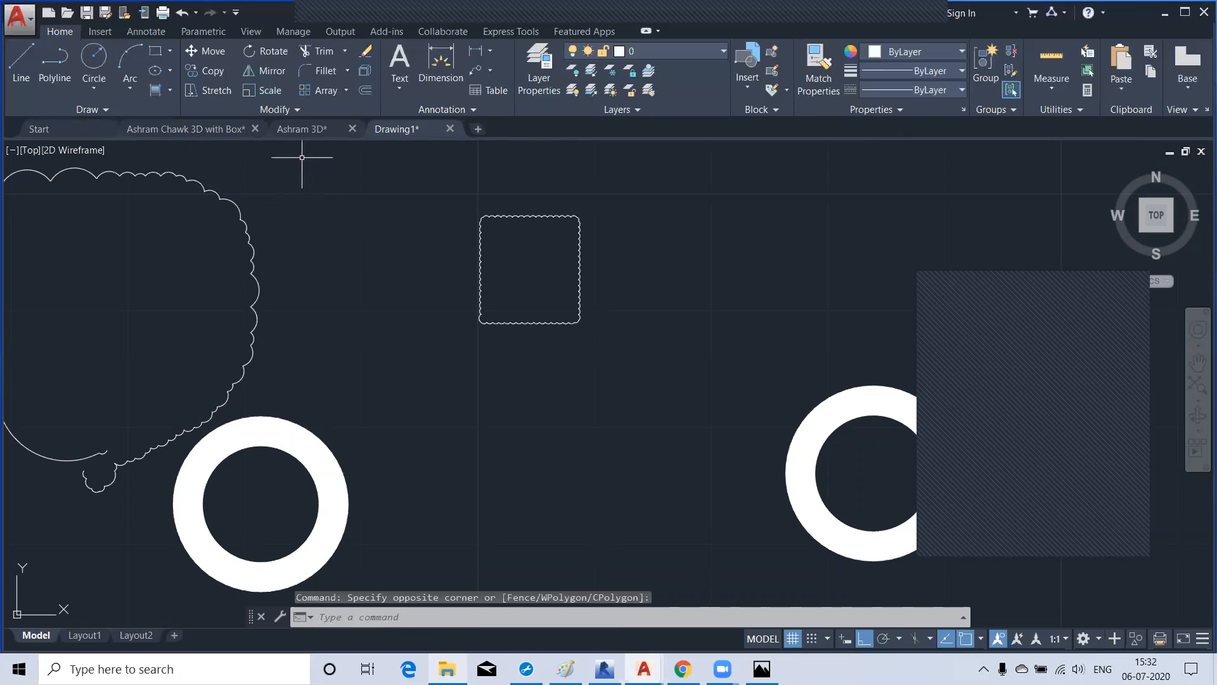
left_click(292, 112)
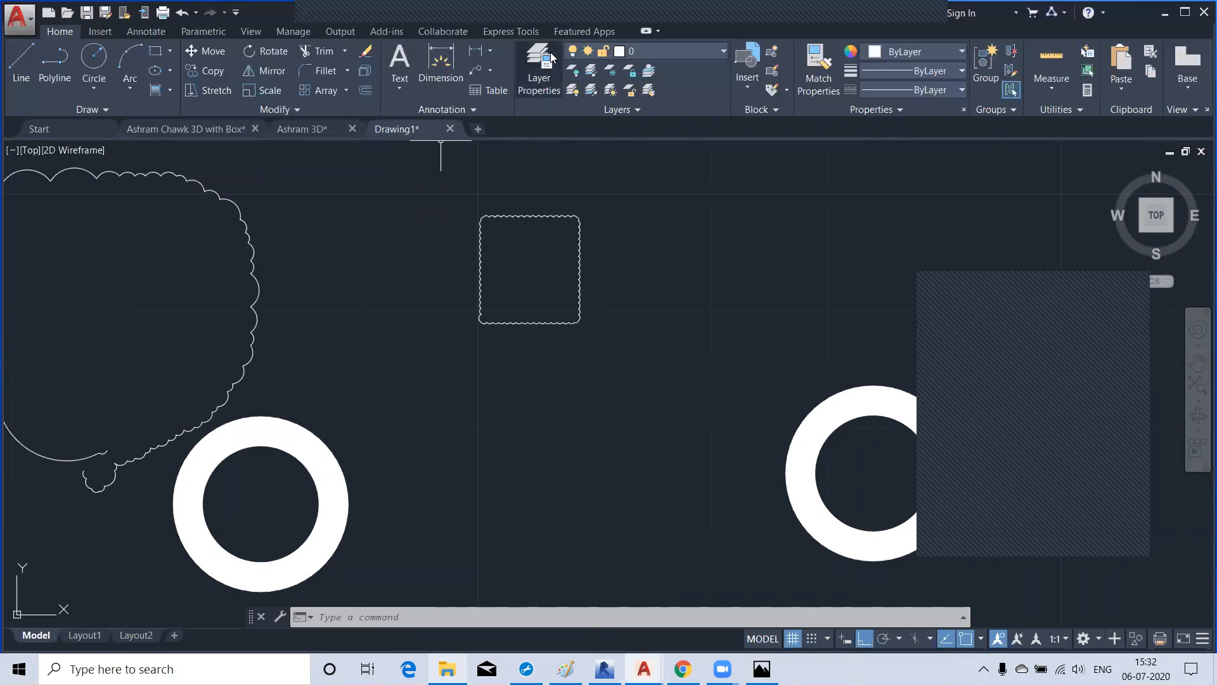
left_click(303, 114)
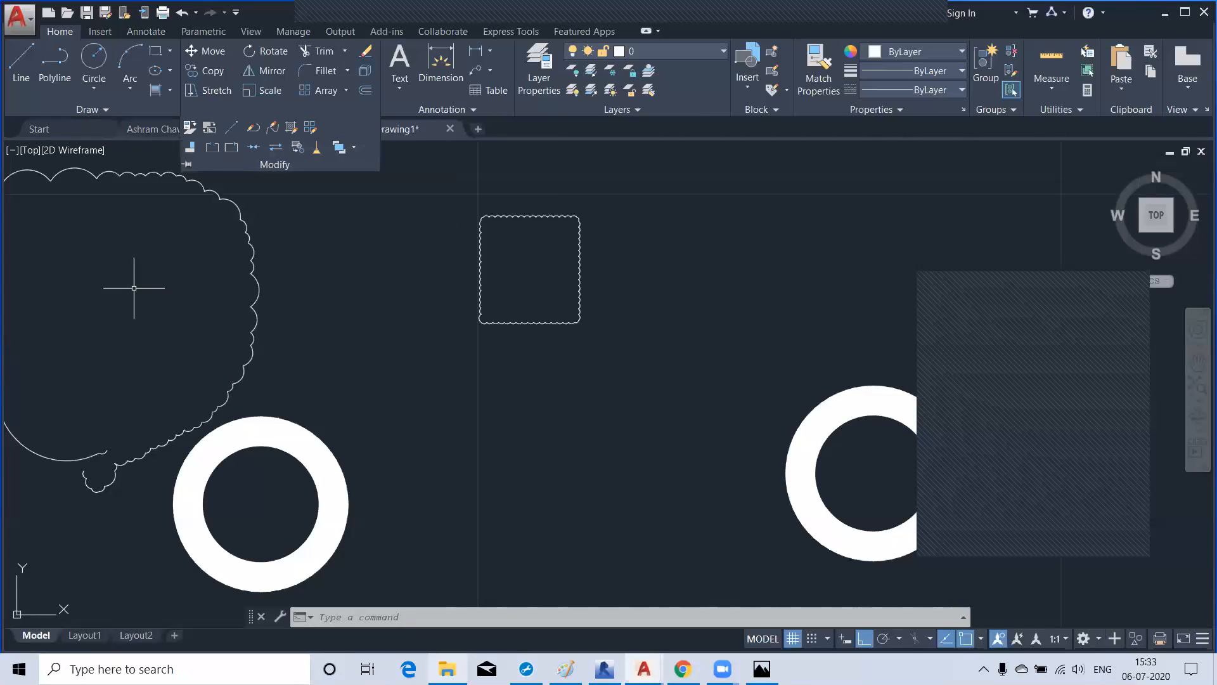
Draw a horizontal line 100 units long in the empty area above the revision clouds
scroll(480, 329, "down", 5)
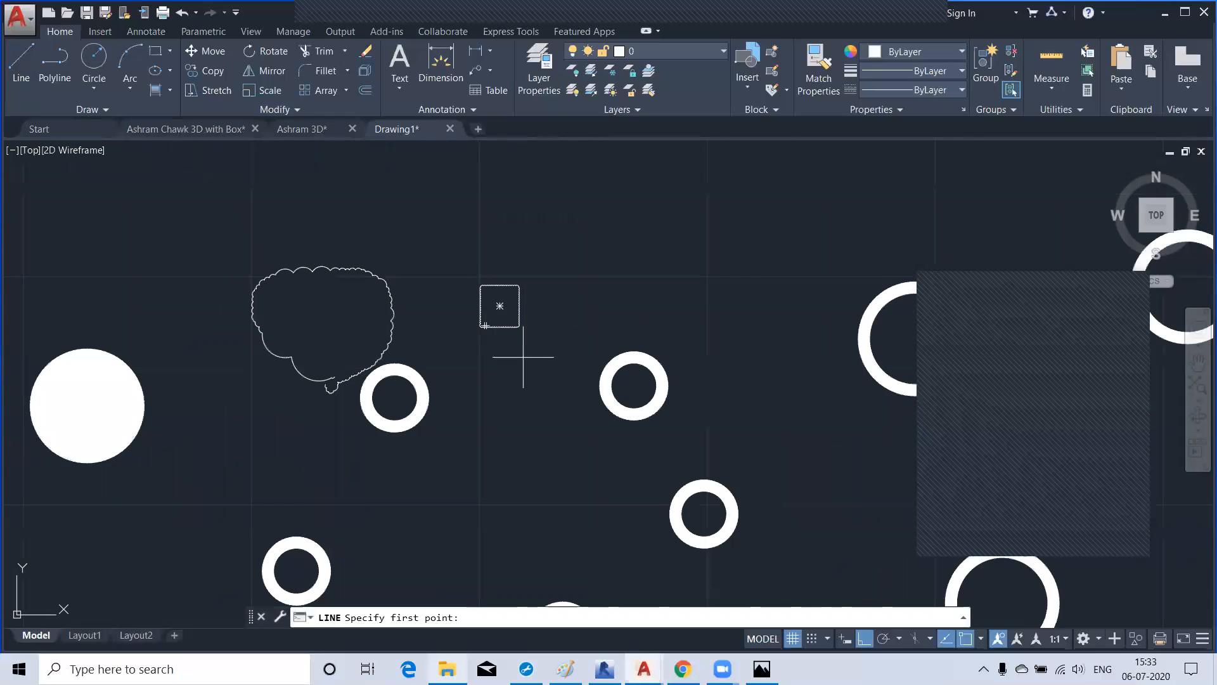
left_click(284, 226)
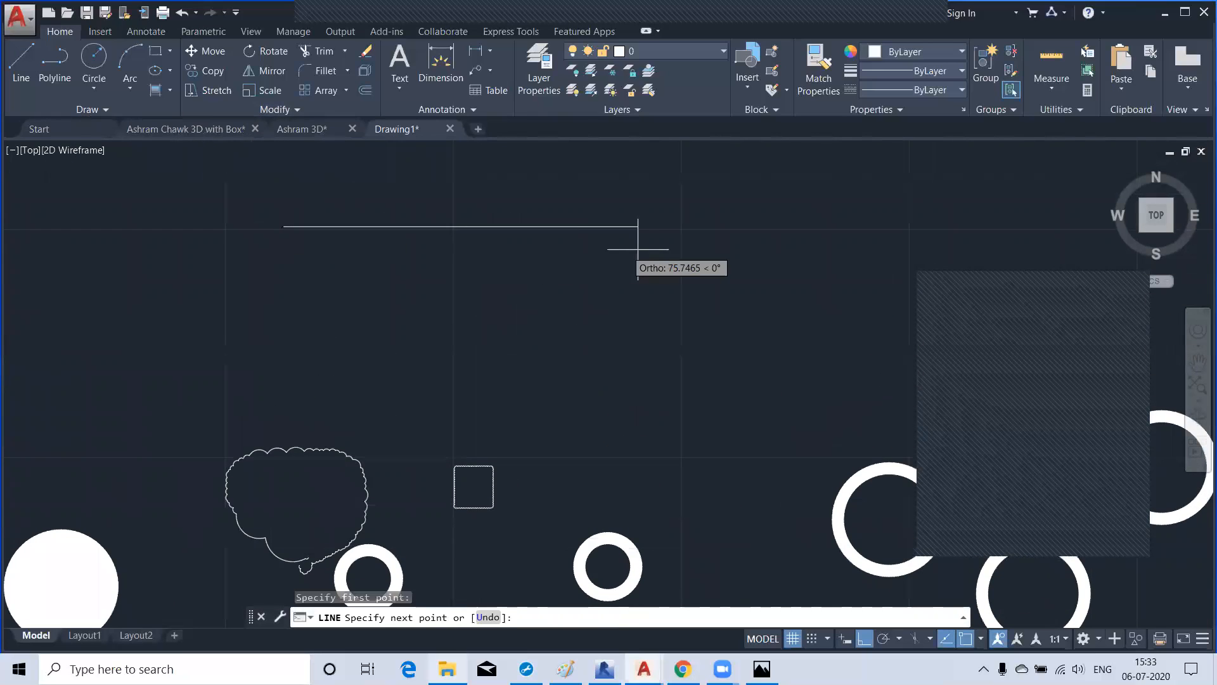
type("100")
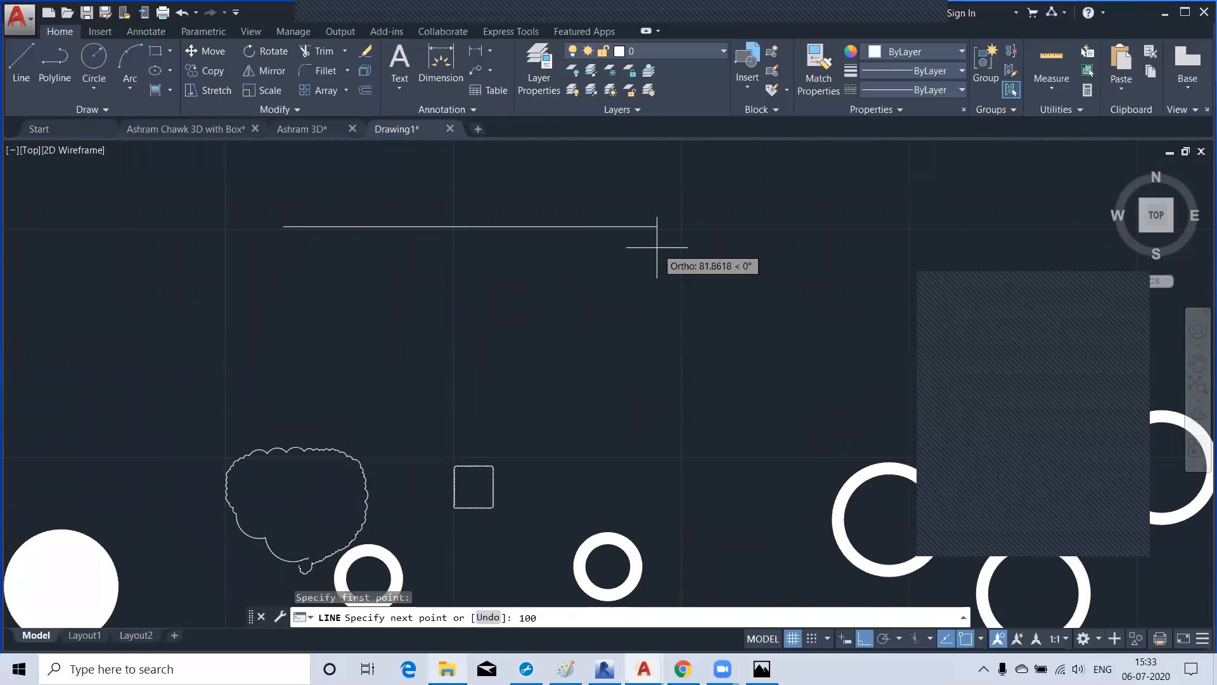
key("Return")
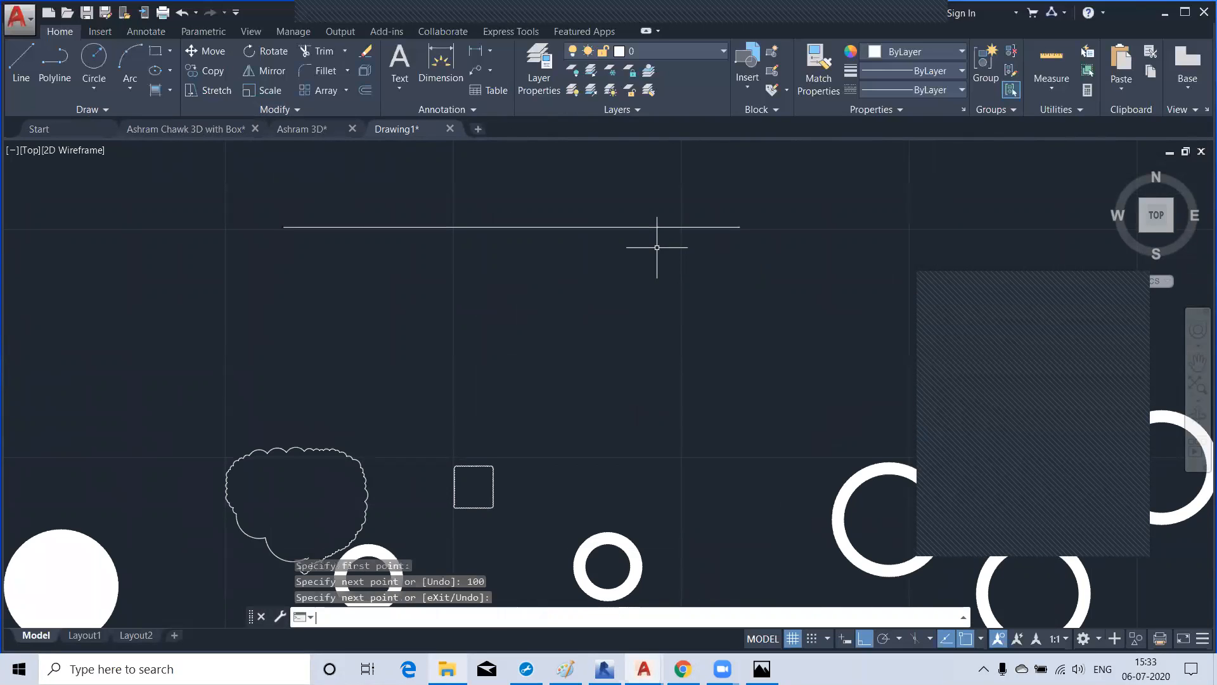
key("Return")
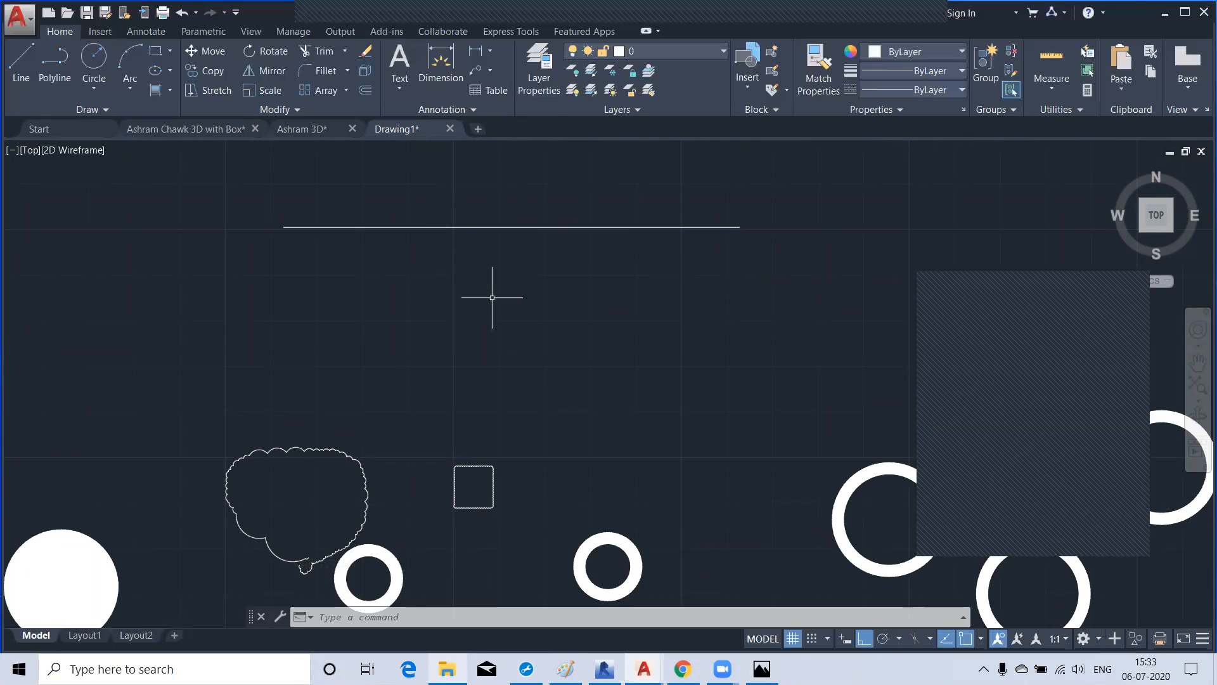
Shorten the 100-unit line with Lengthen using a delta of -15, applied twice at its right end and once at its left end
type("1en")
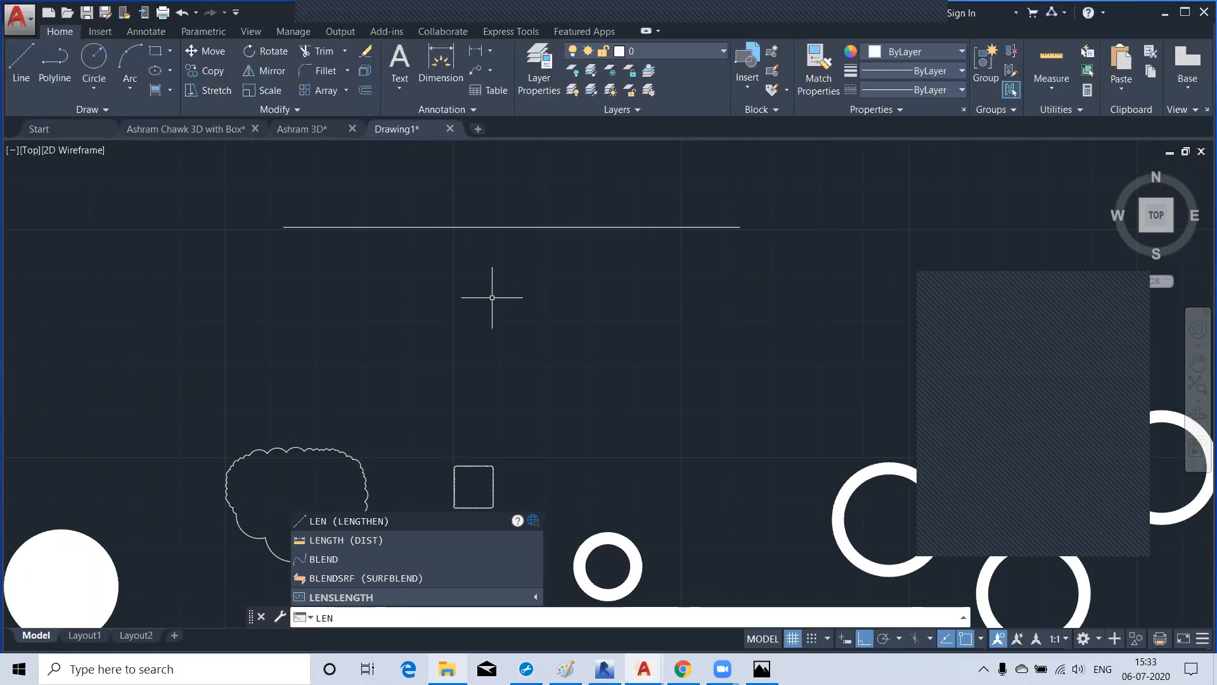
key("Return")
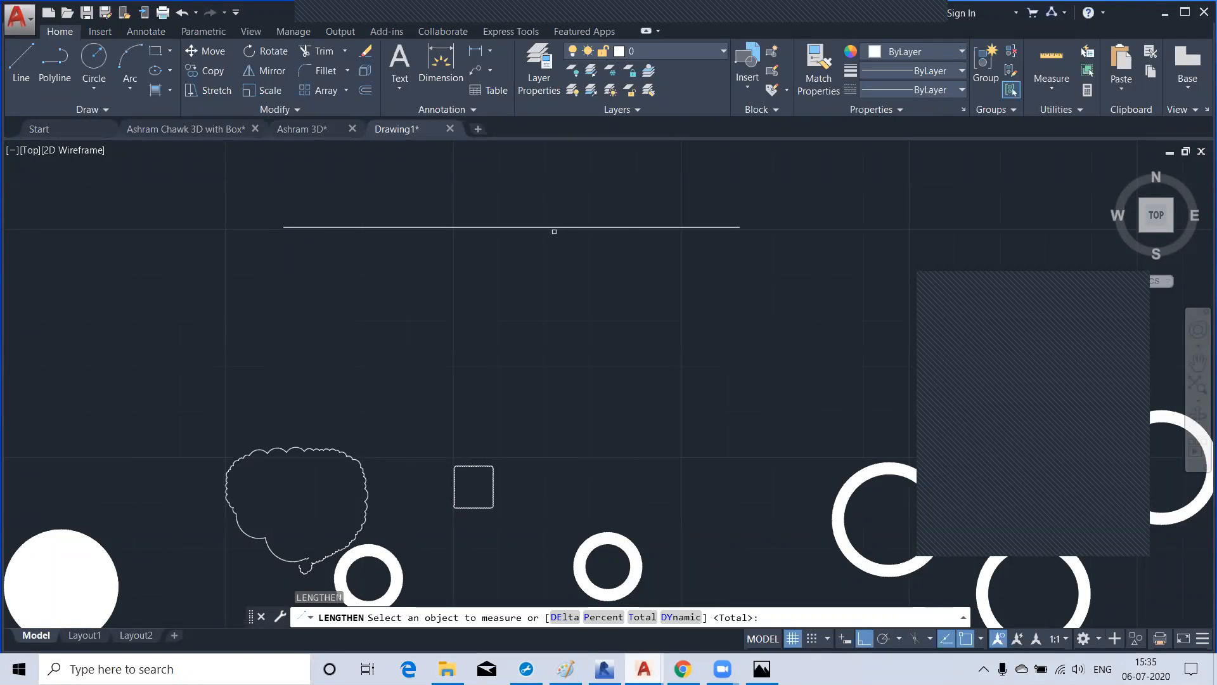
mouse_move(571, 280)
middle_mouse_down()
mouse_move(585, 366)
mouse_move(474, 320)
middle_mouse_up()
scroll(542, 329, "down", 2)
scroll(474, 320, "up", 2)
scroll(474, 320, "down", 2)
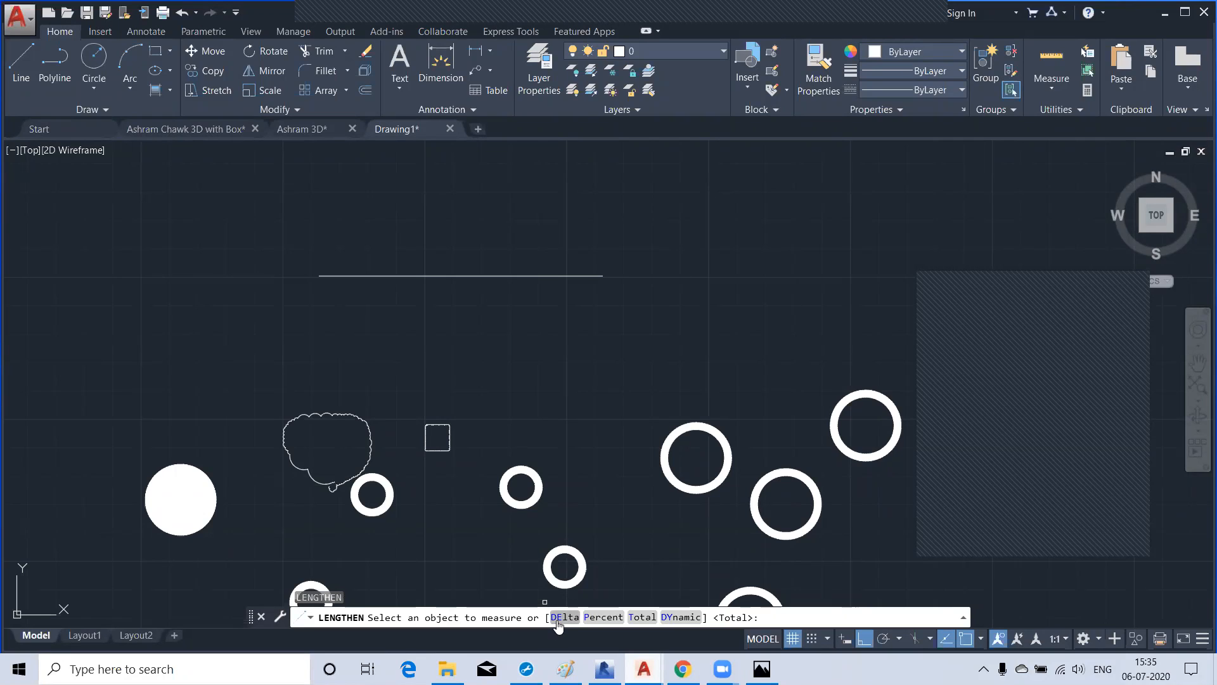
type("de")
key("Return")
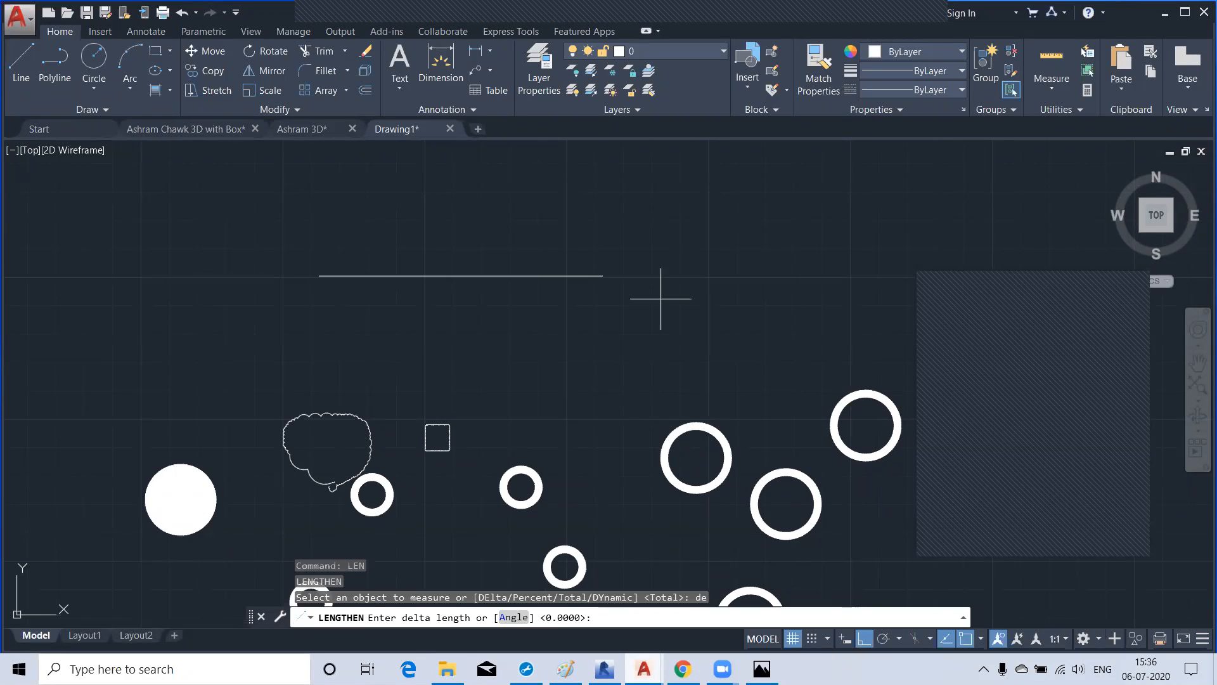
type("15")
key("Return")
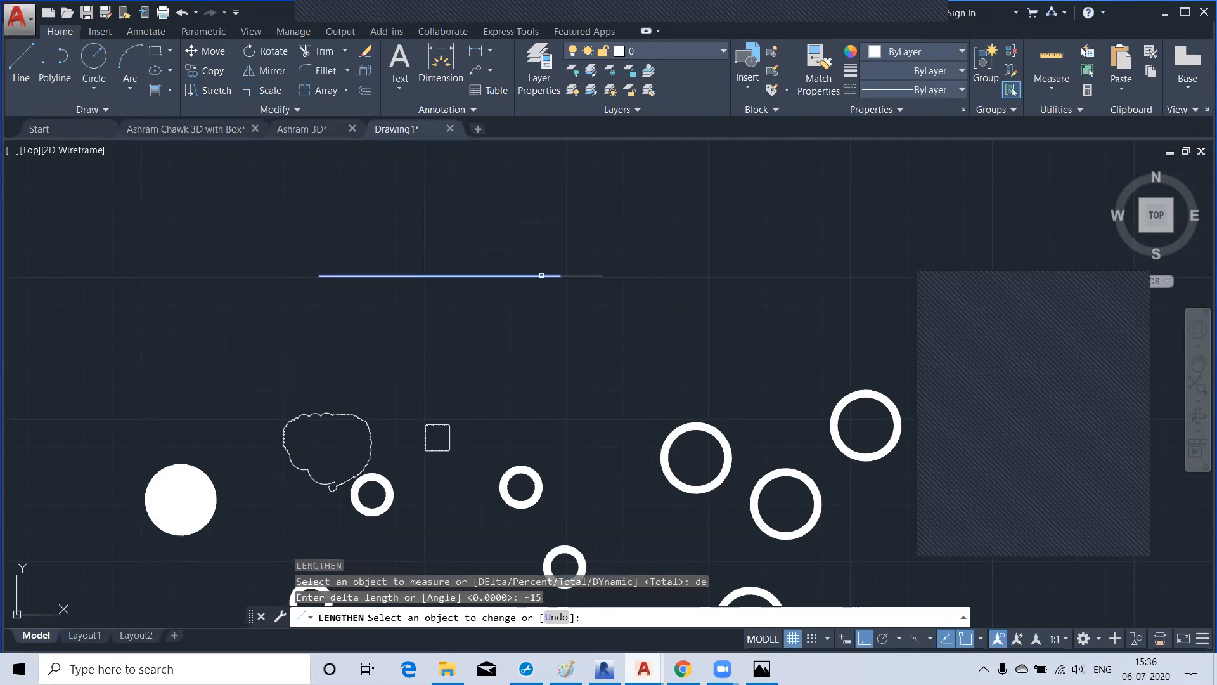
left_click(580, 276)
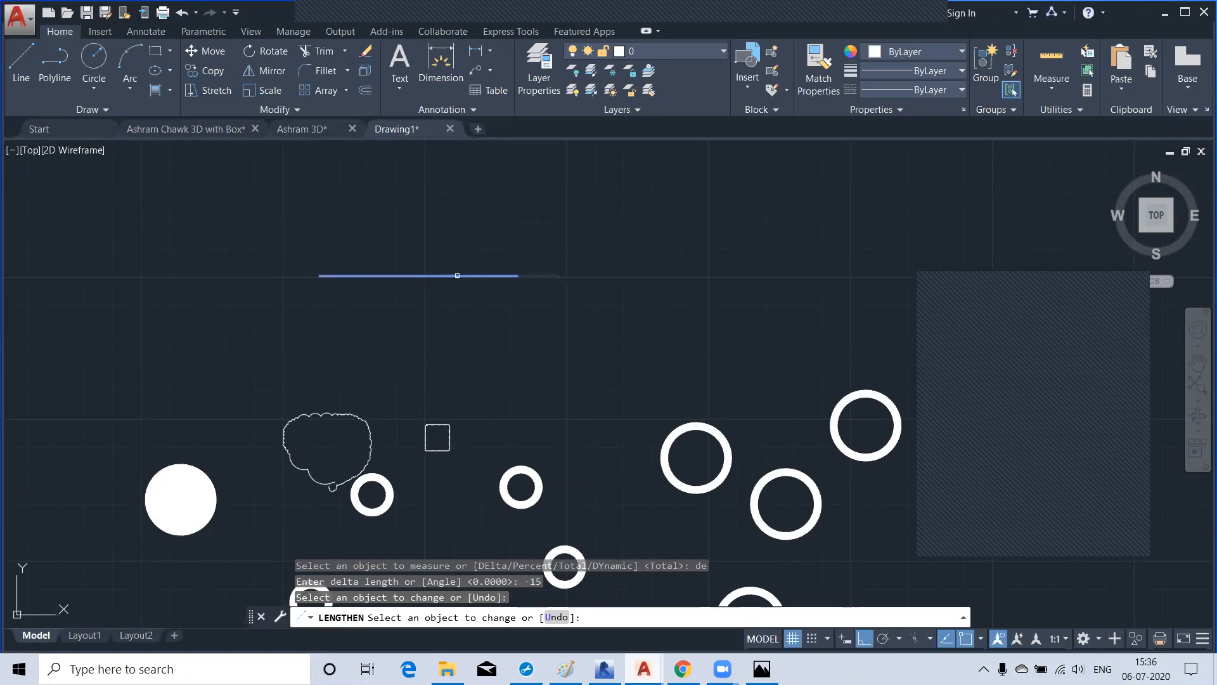
left_click(457, 274)
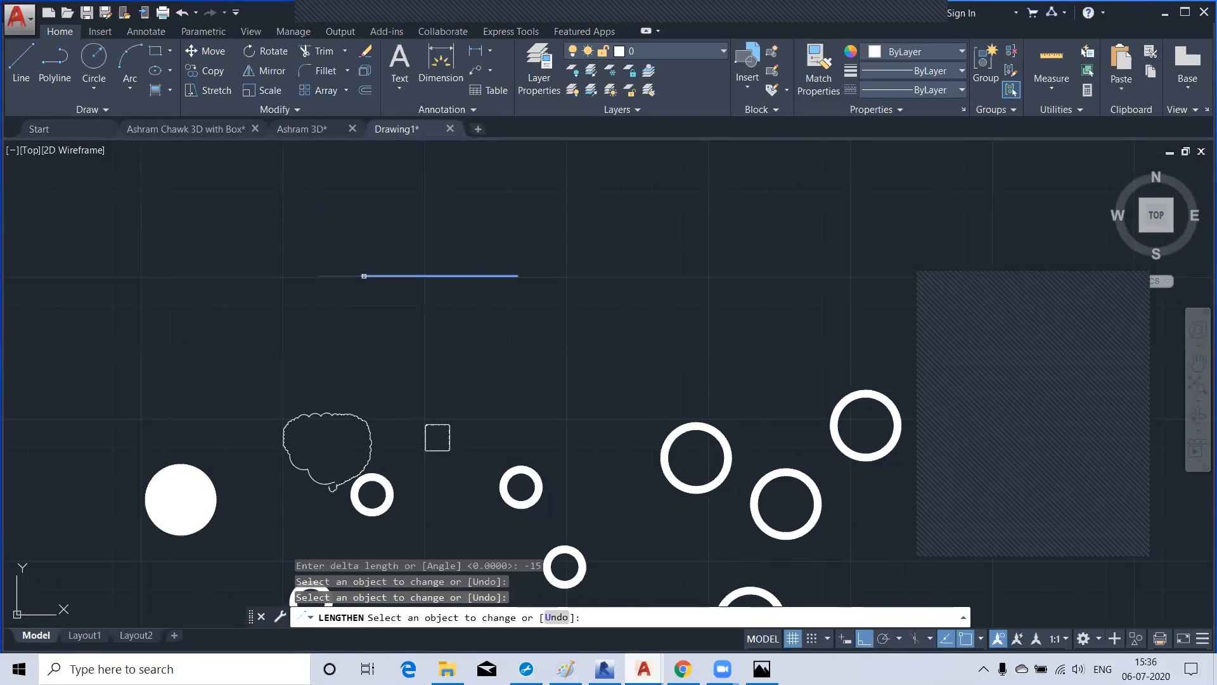
left_click(364, 276)
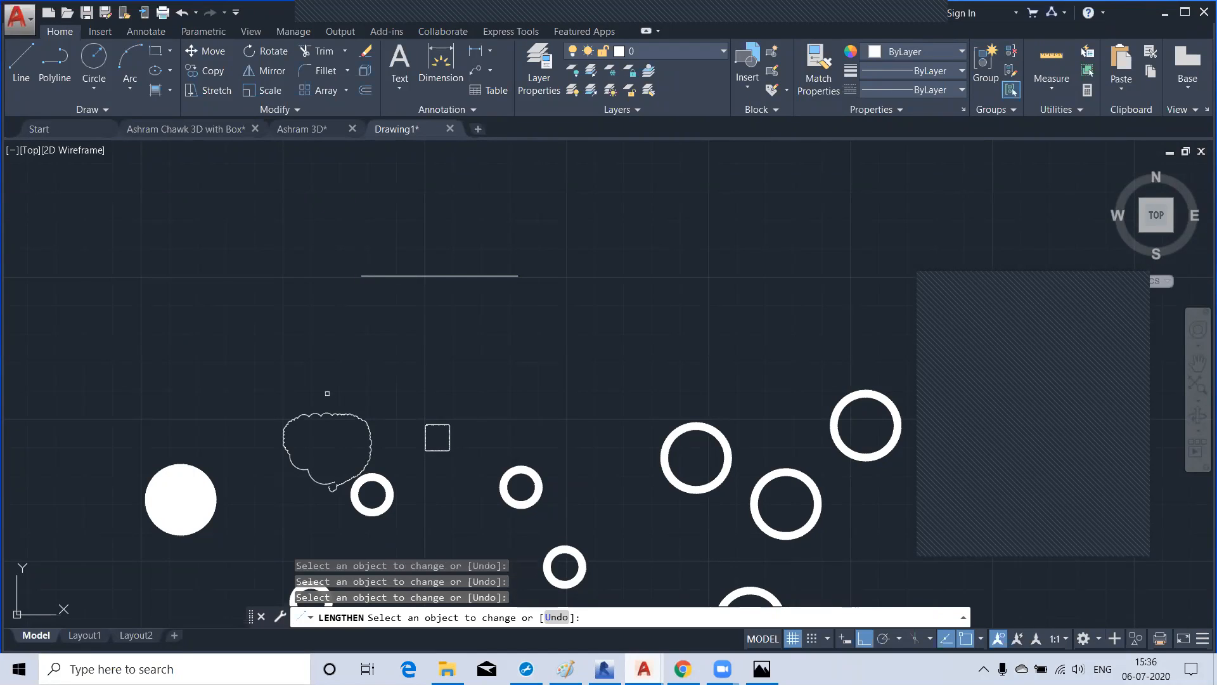
right_click(612, 262)
left_click(643, 263)
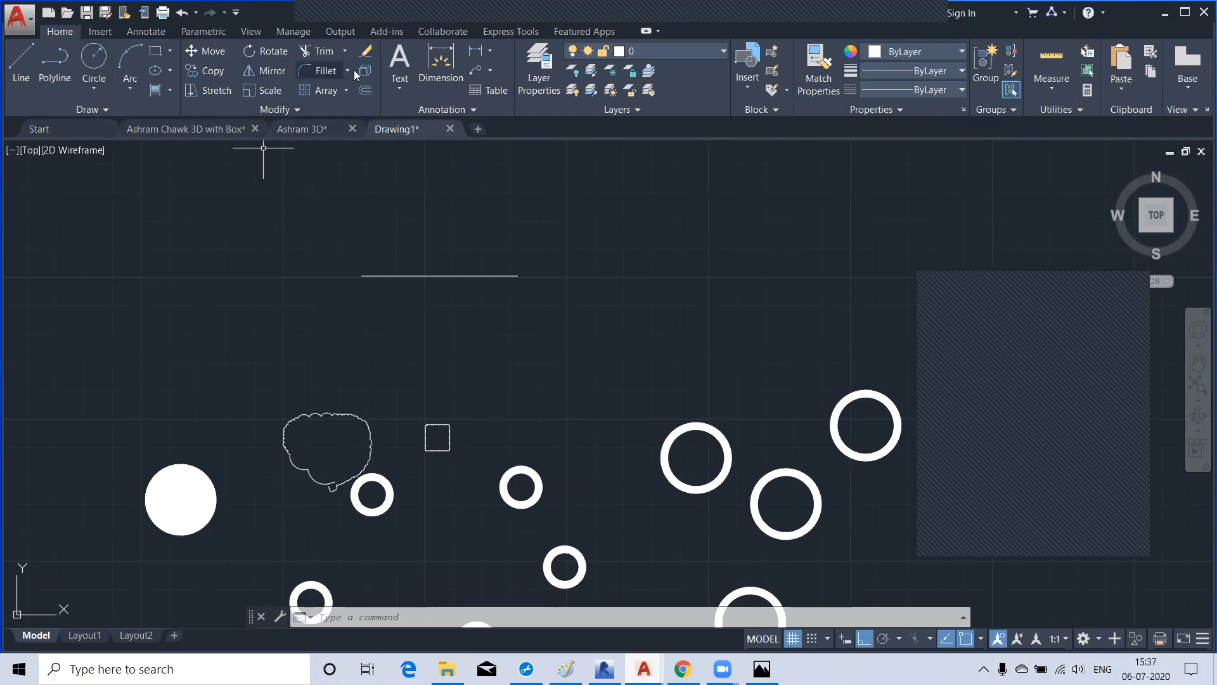
Add a horizontal linear dimension just above the shortened line, measured between its two endpoints
left_click(476, 51)
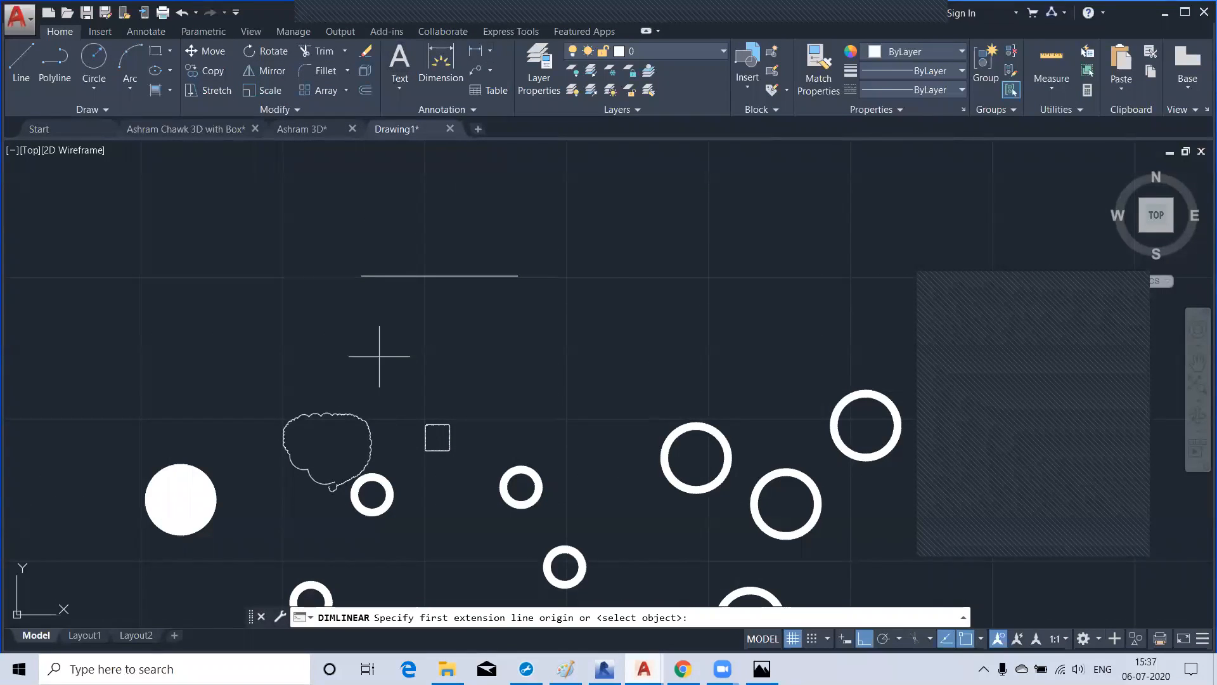
left_click(362, 276)
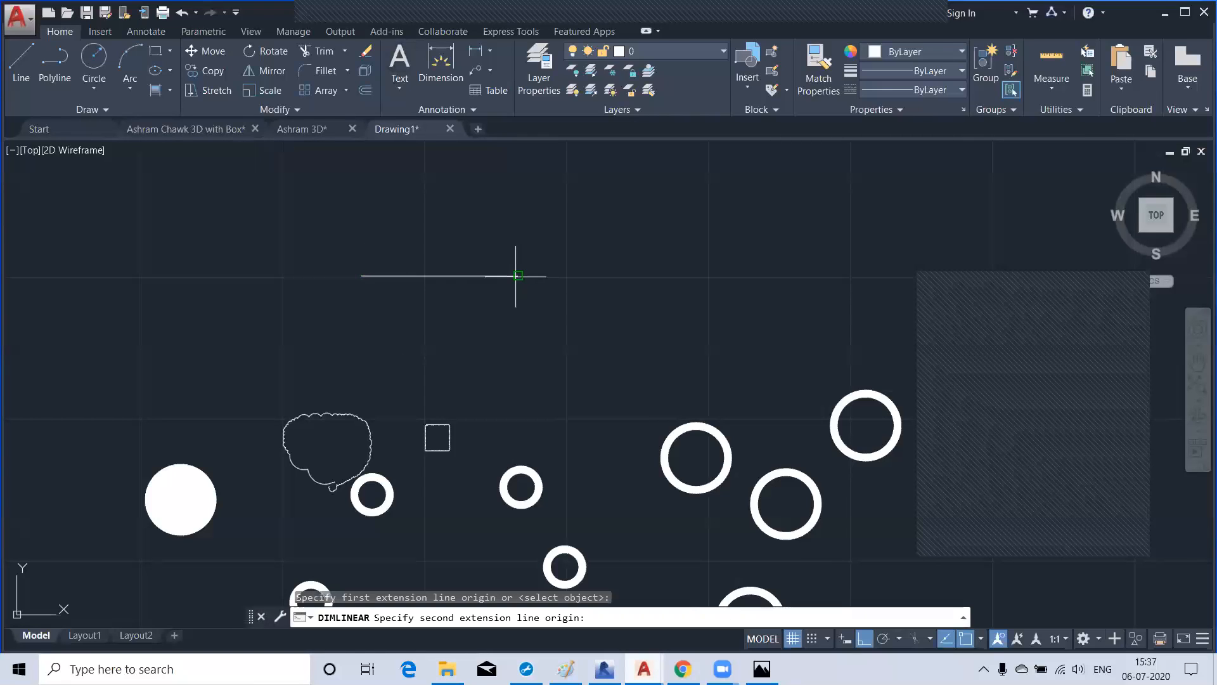
left_click(518, 275)
left_click(475, 256)
Delete the linear dimension above the shortened line
left_click(435, 266)
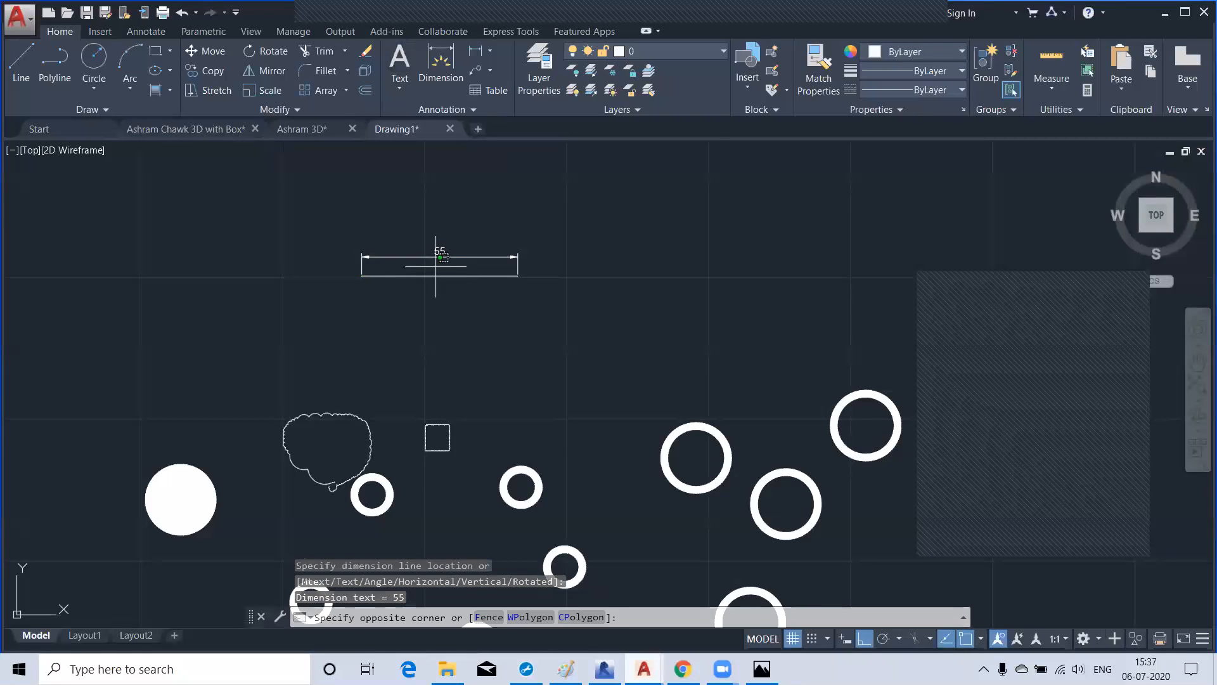
left_click(329, 235)
key("Delete")
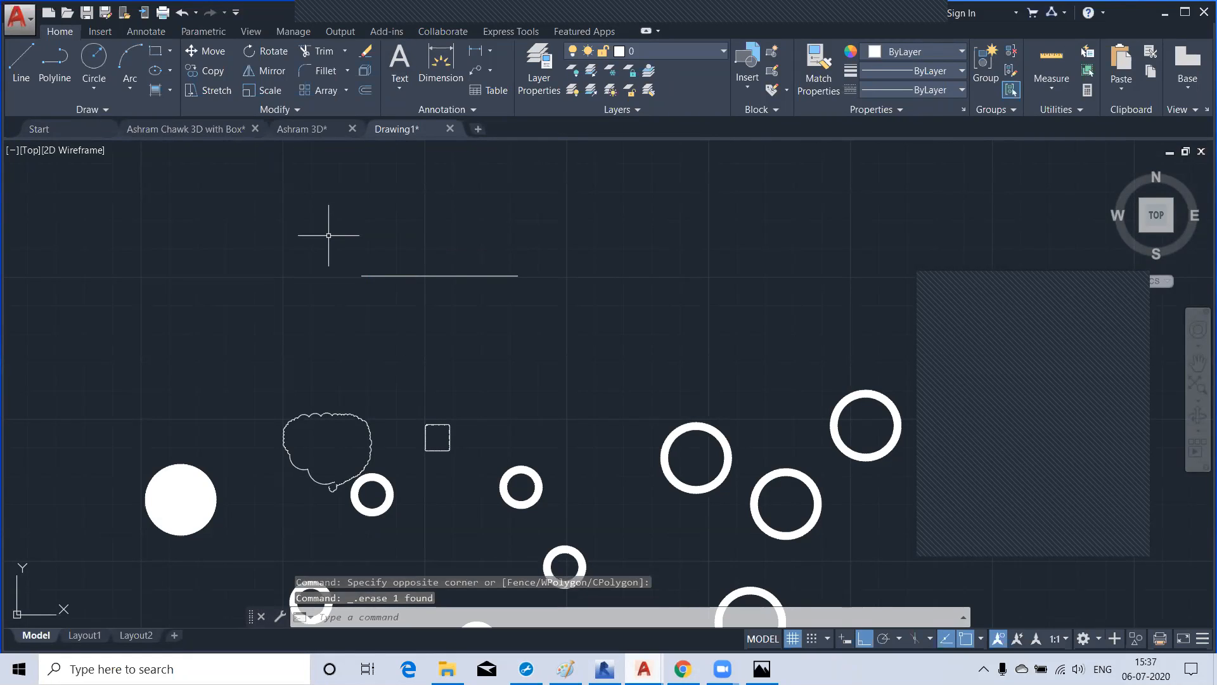
Lengthen the horizontal line above the revision clouds at its right end using the Percent option at 145.4545
type("LEN")
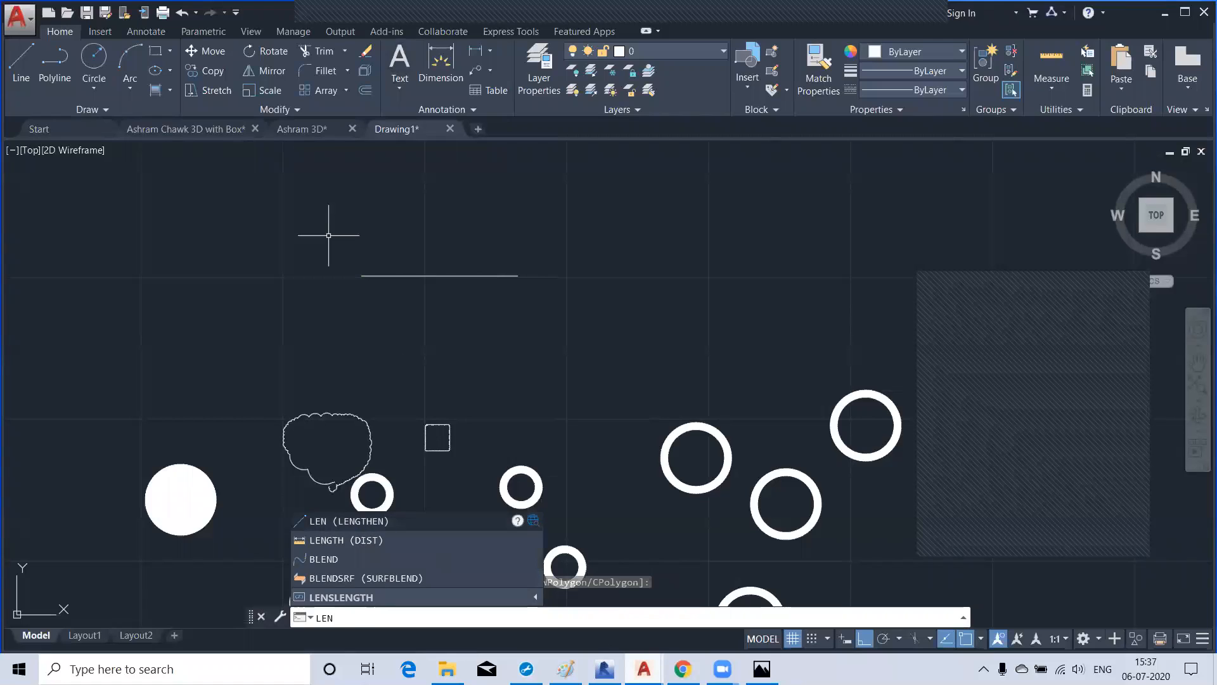
key("Return")
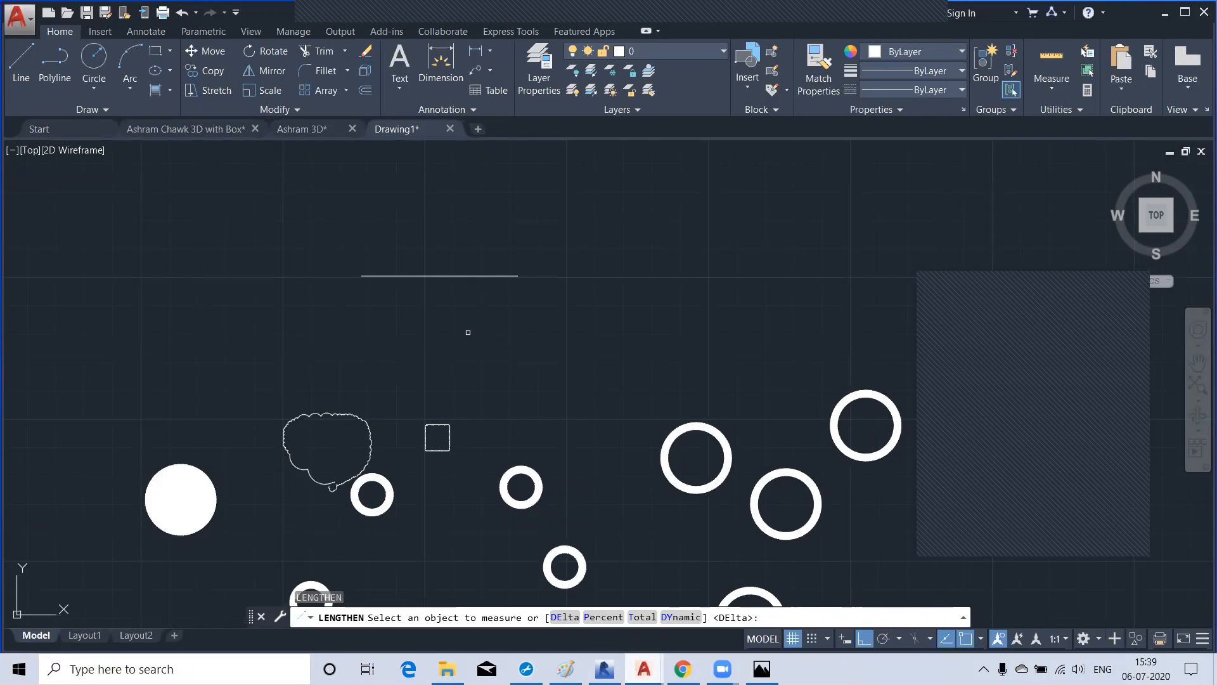
left_click(595, 626)
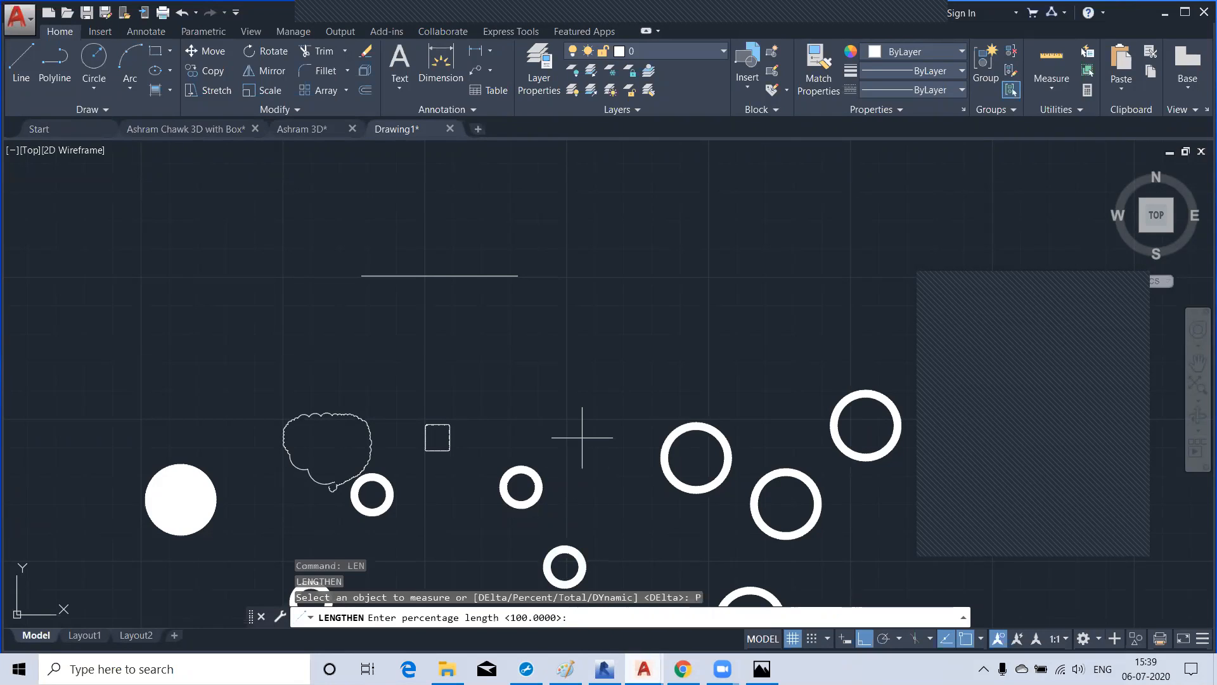
type("145.4545")
key("Return")
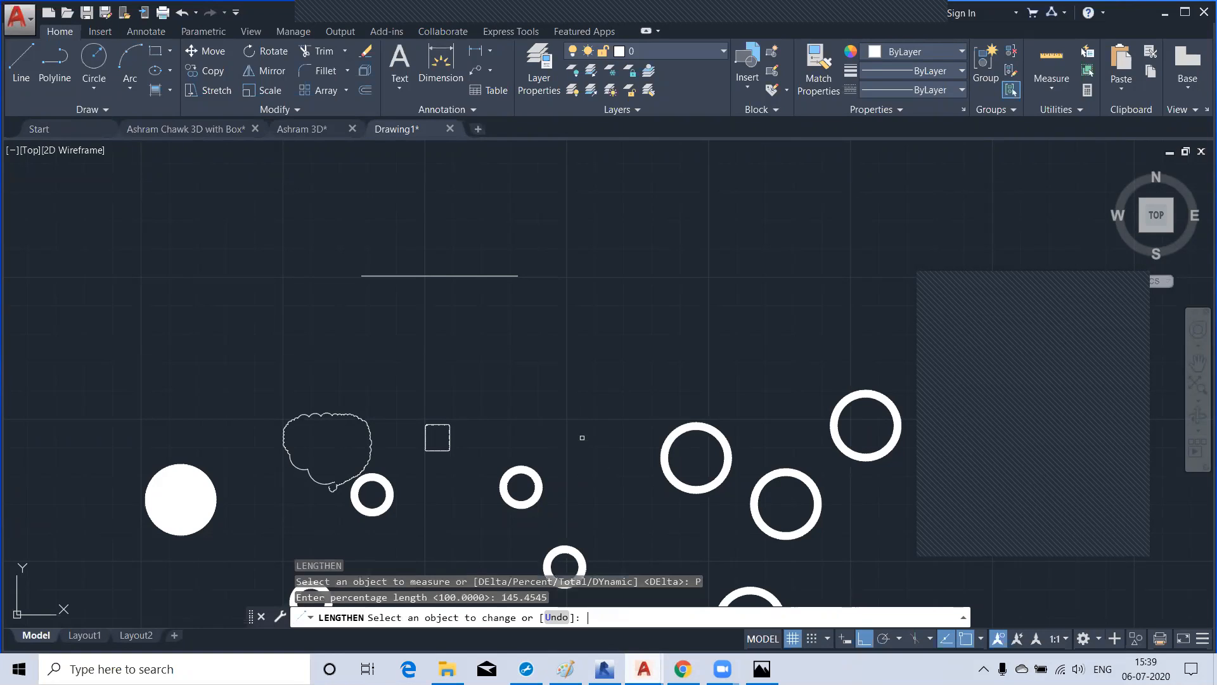
left_click(469, 274)
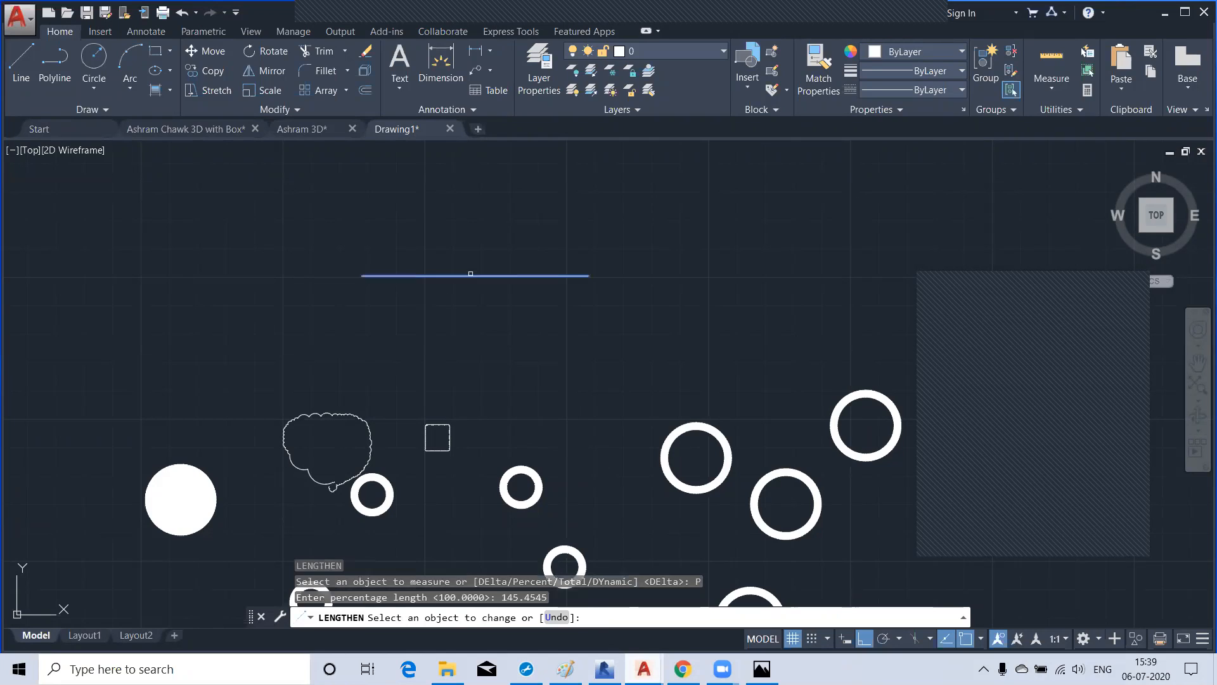
left_click(471, 274)
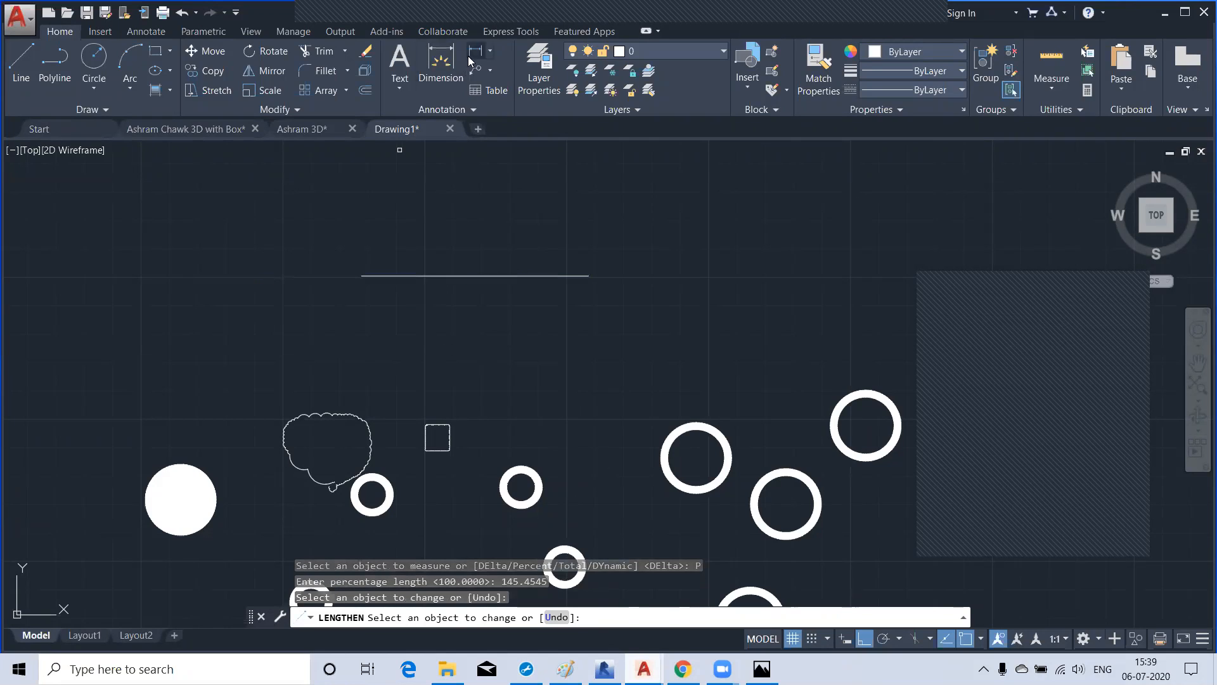
Add a horizontal linear dimension just above the lengthened line, from its left endpoint to its right endpoint
left_click(441, 64)
left_click(362, 276)
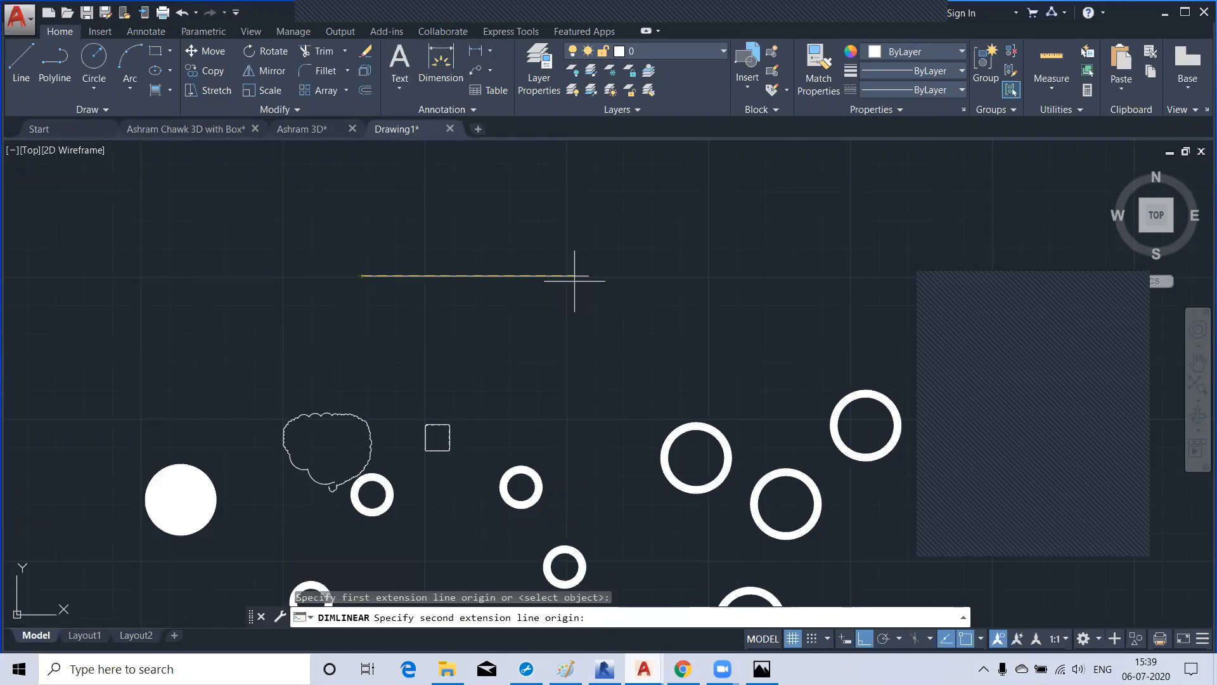
left_click(589, 275)
left_click(474, 253)
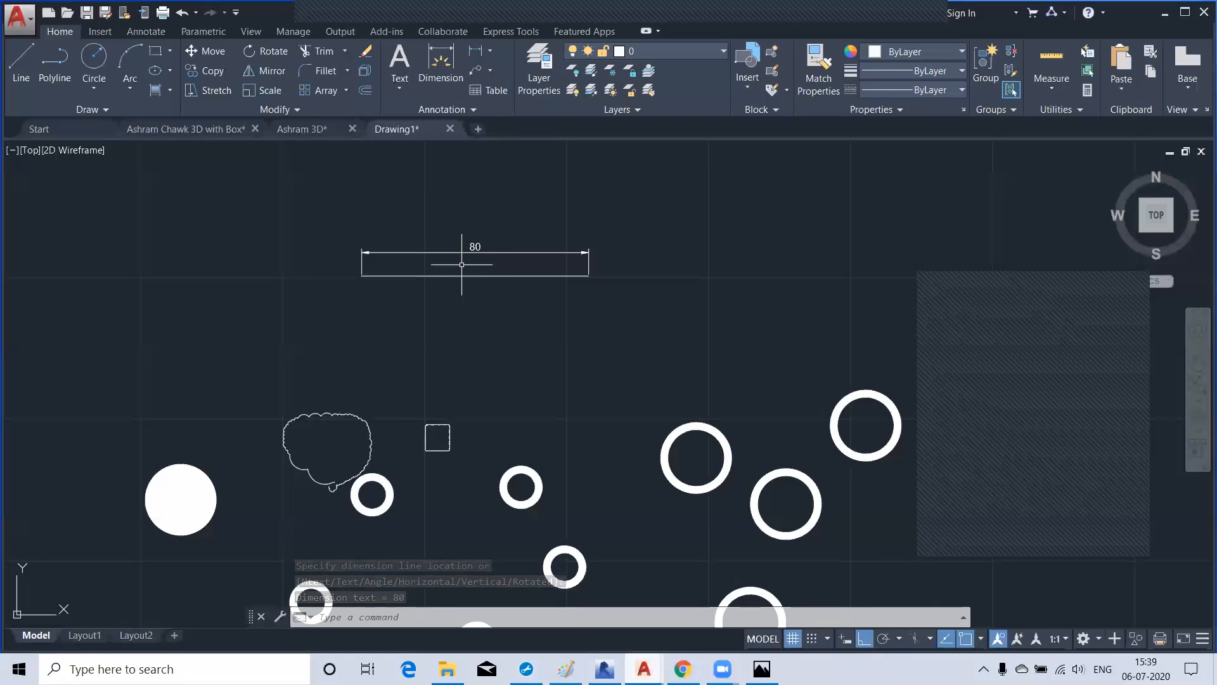
Delete the linear dimension above the lengthened line
left_click(502, 262)
left_click(424, 214)
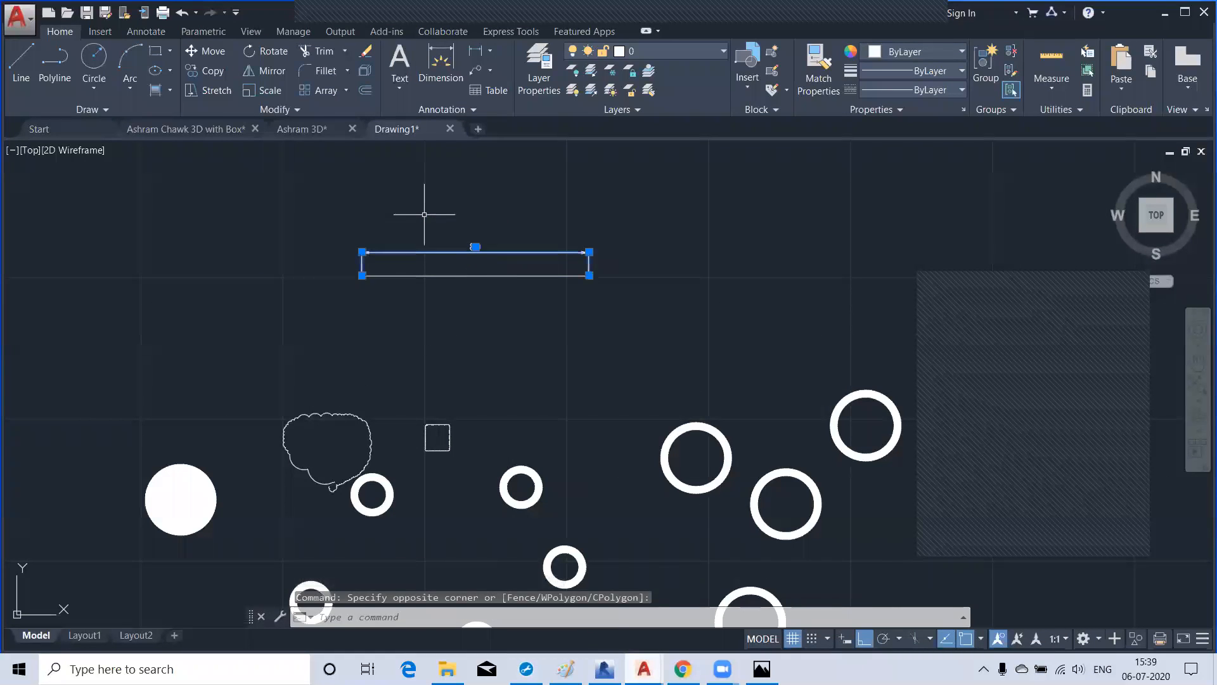
key("Delete")
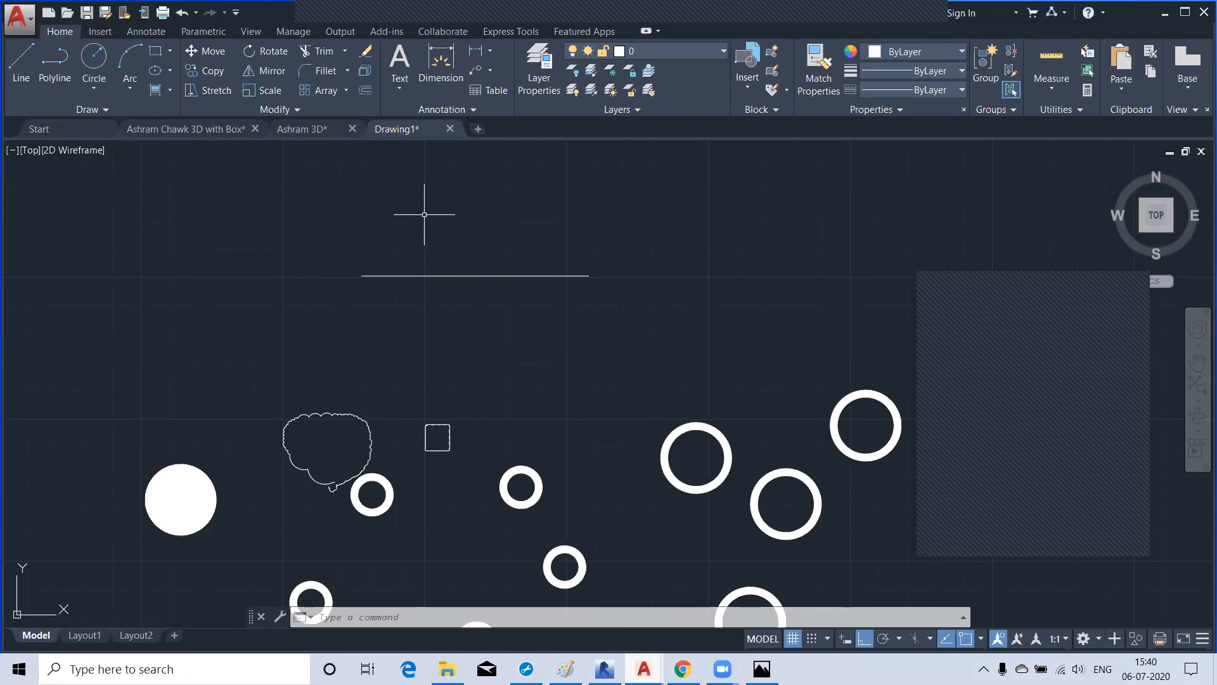
Lengthen the horizontal line again at its right end with a percentage length of 145, and end the command
type("LEN")
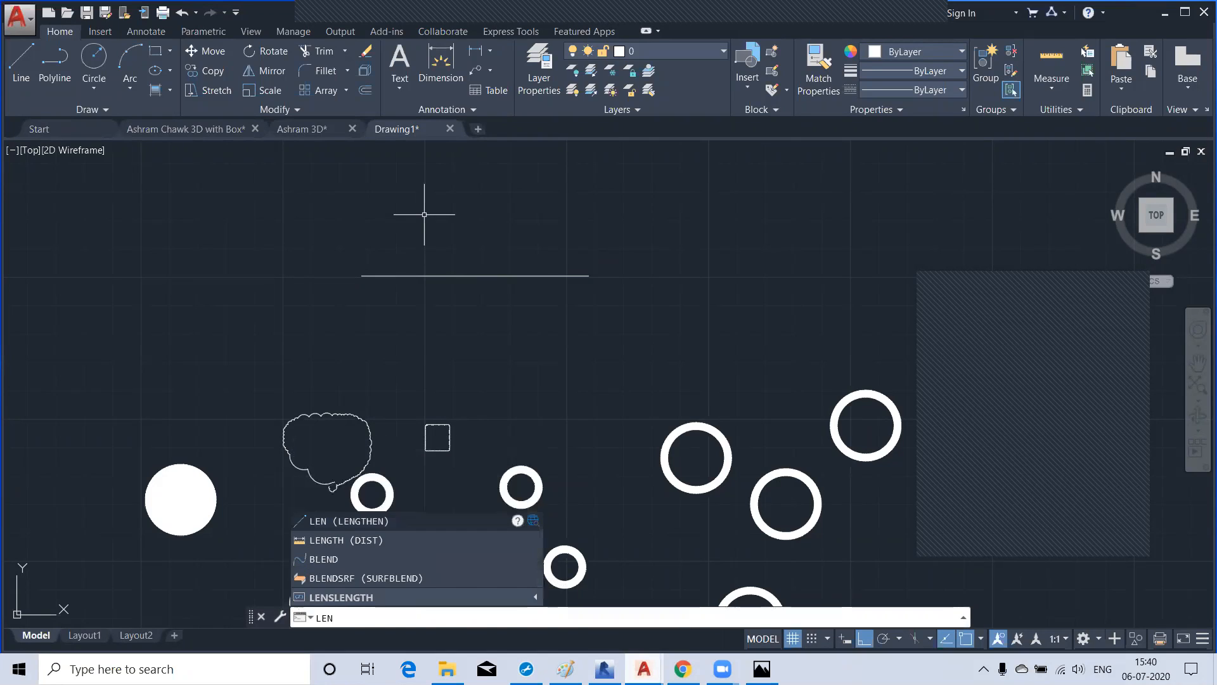
key("Return")
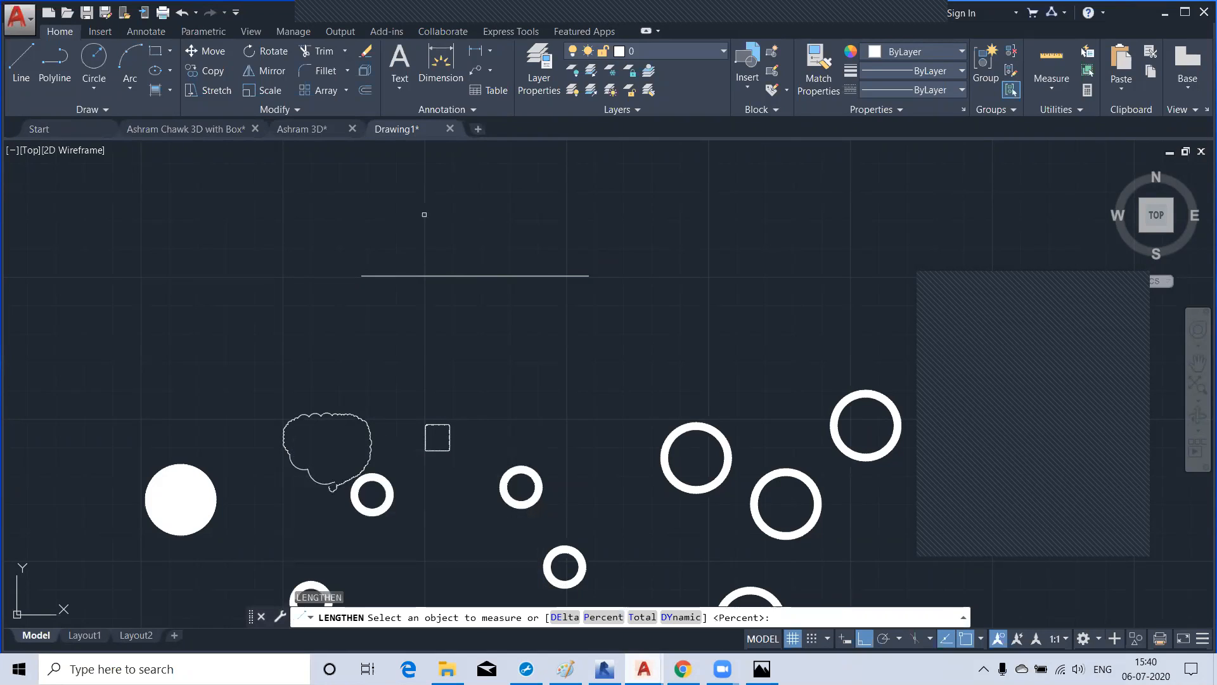
left_click(600, 622)
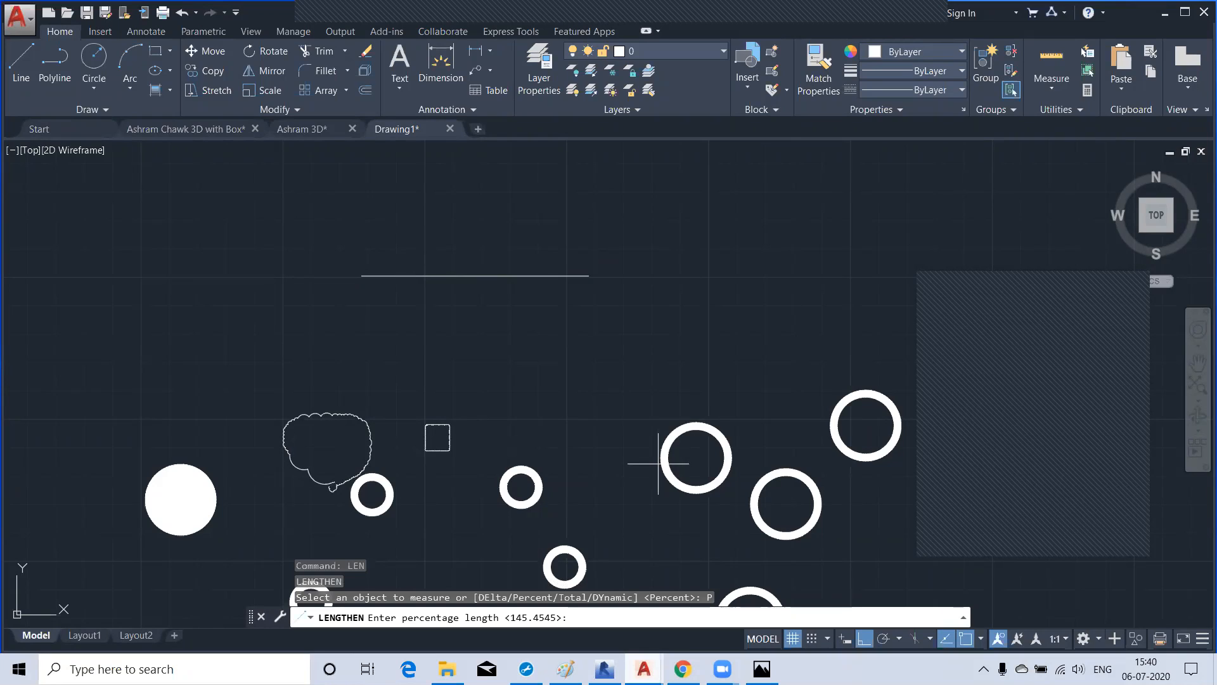
type("145")
key("Return")
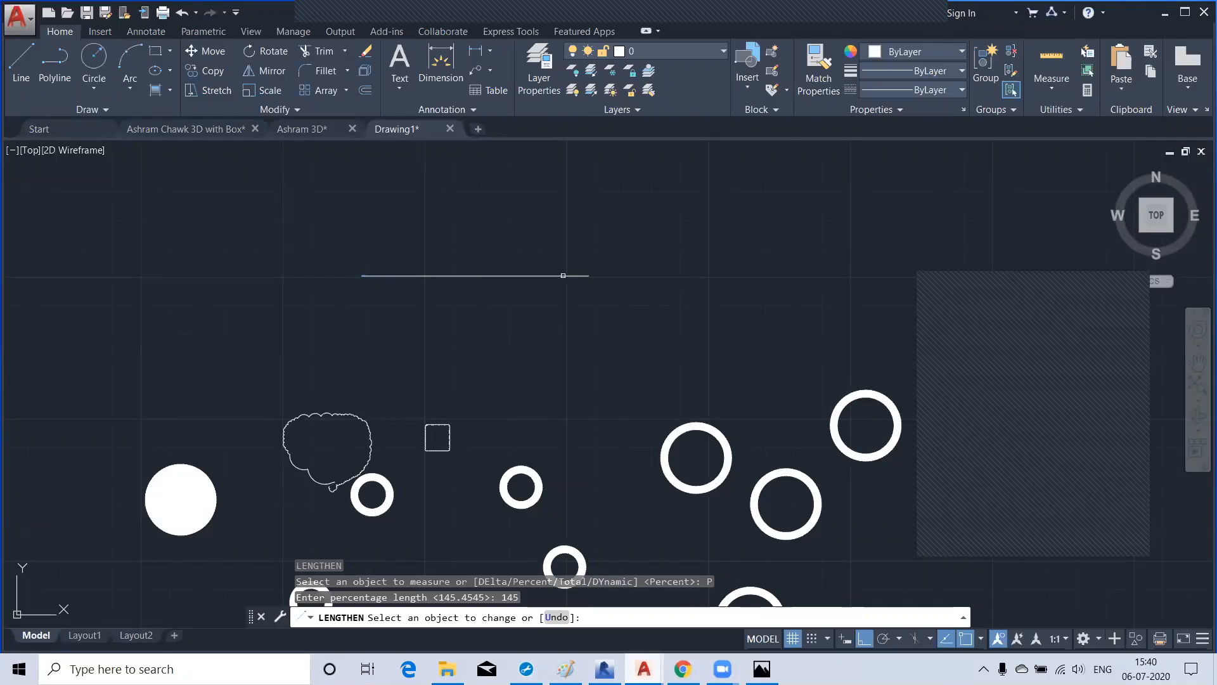
left_click(563, 275)
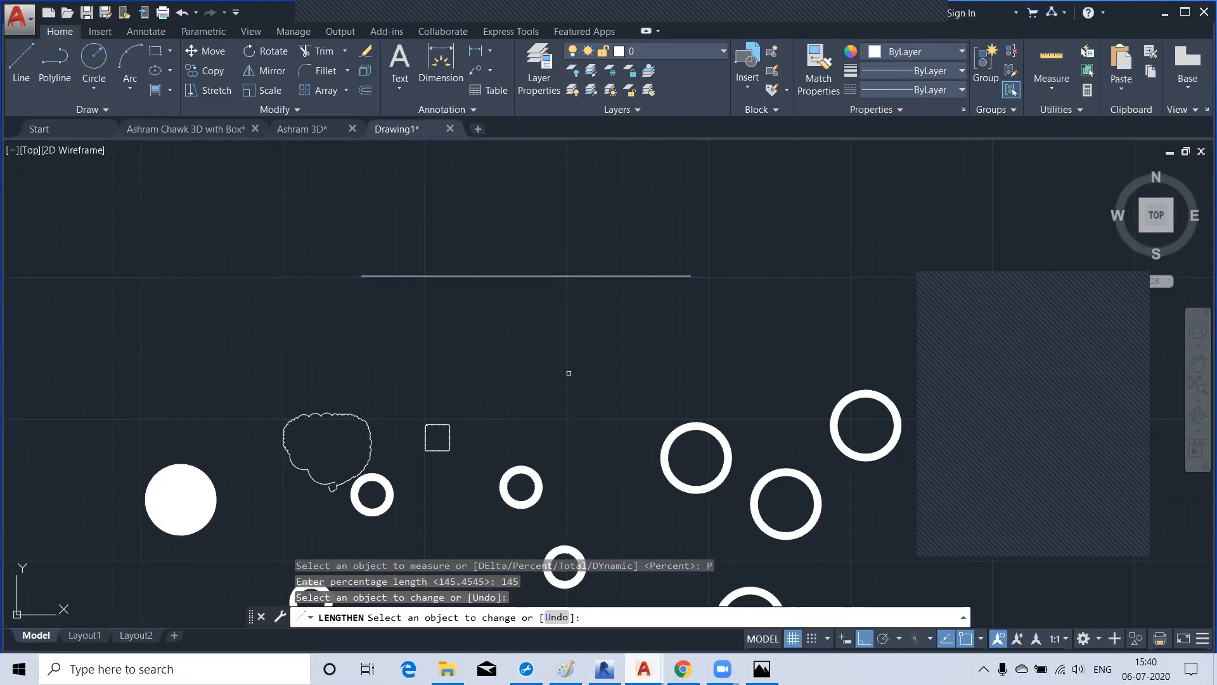
left_click(690, 277)
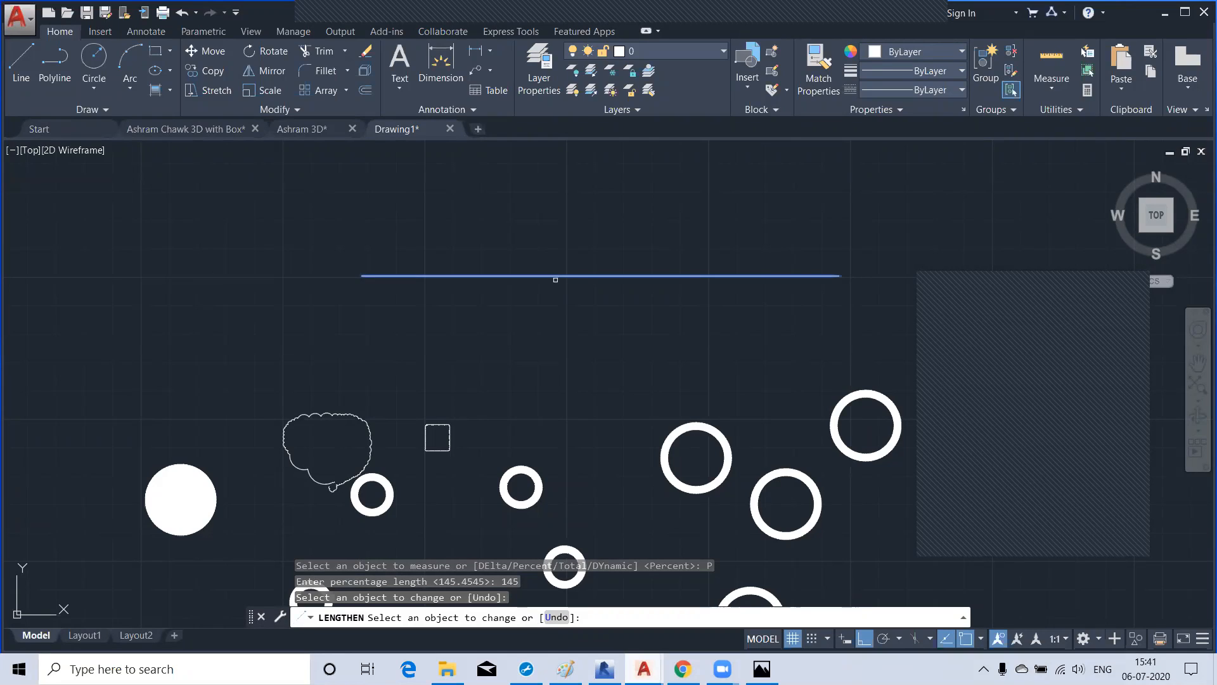
key("Escape")
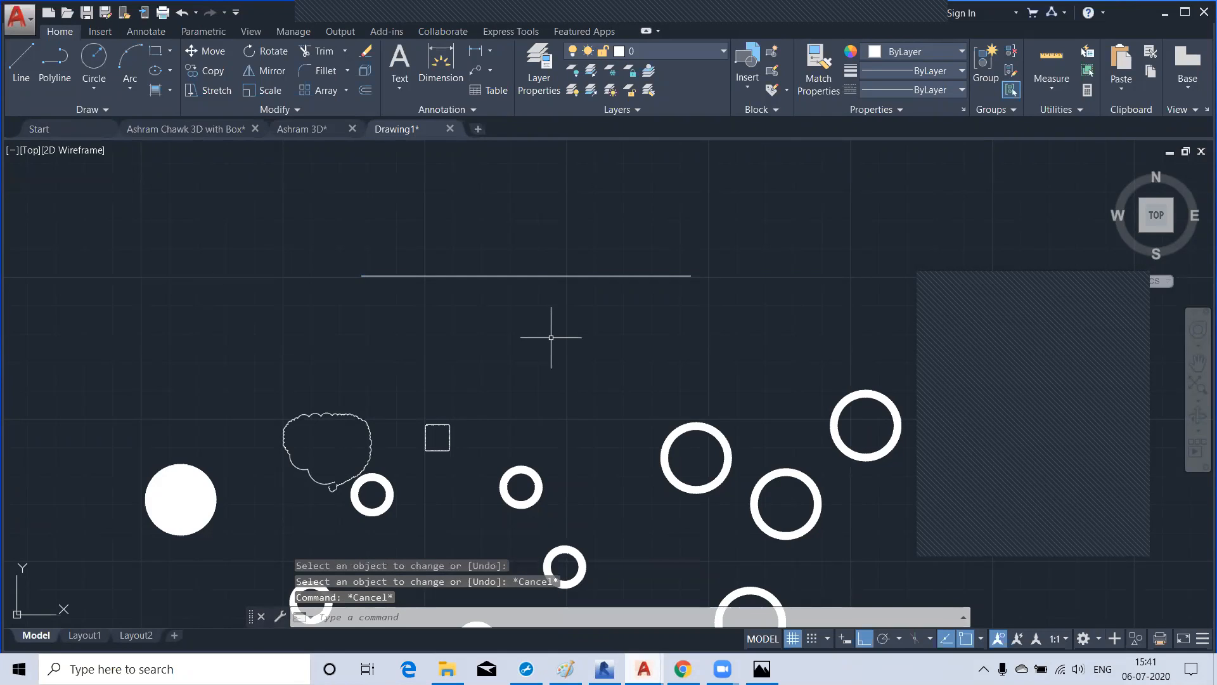
Set the line's total length to 100 with Lengthen, applying the change at its left end
key("Return")
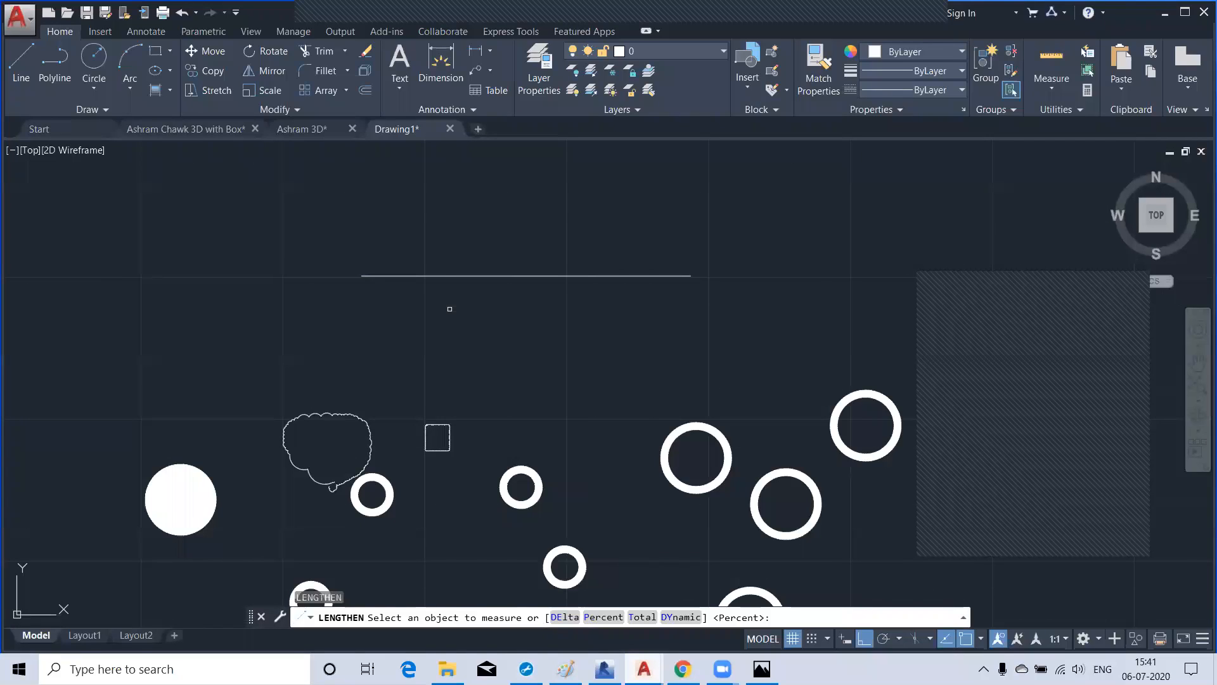
left_click(640, 618)
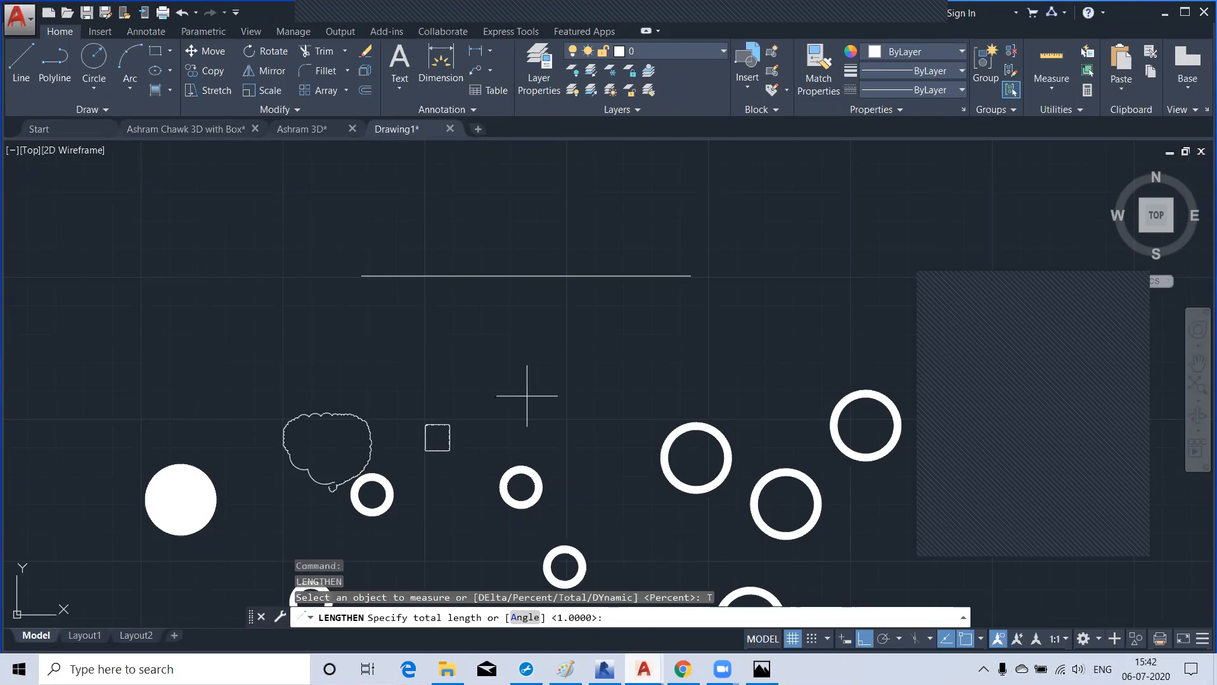
type("100")
key("Return")
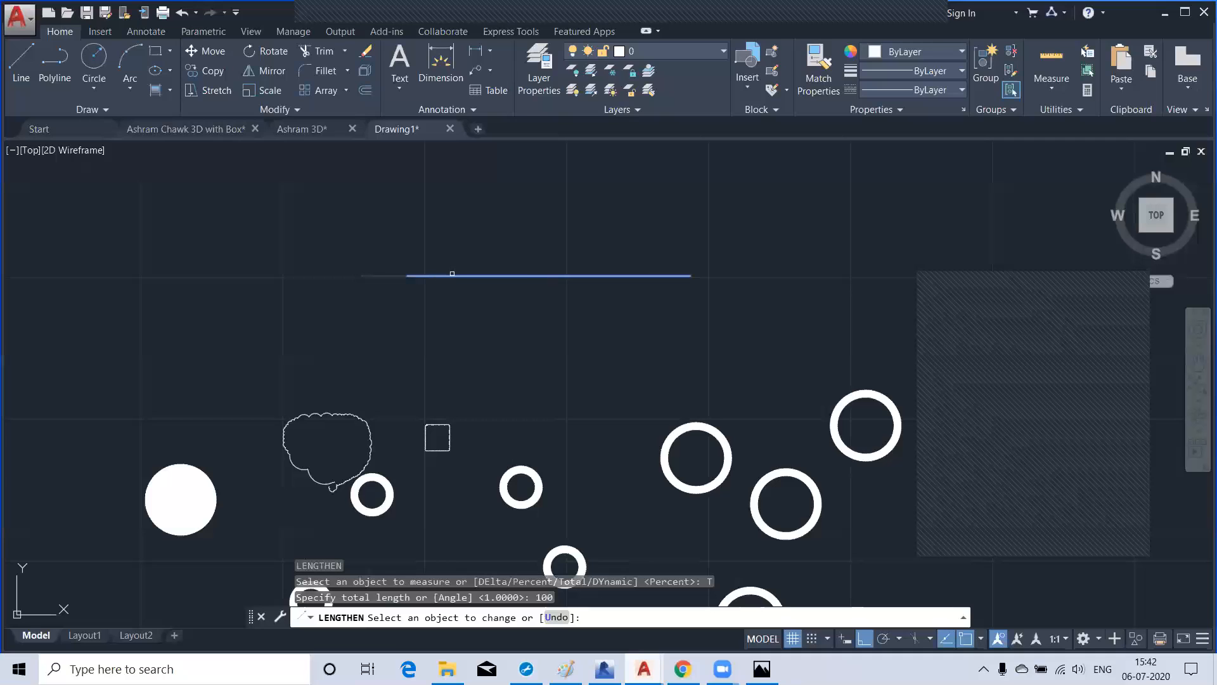
left_click(452, 273)
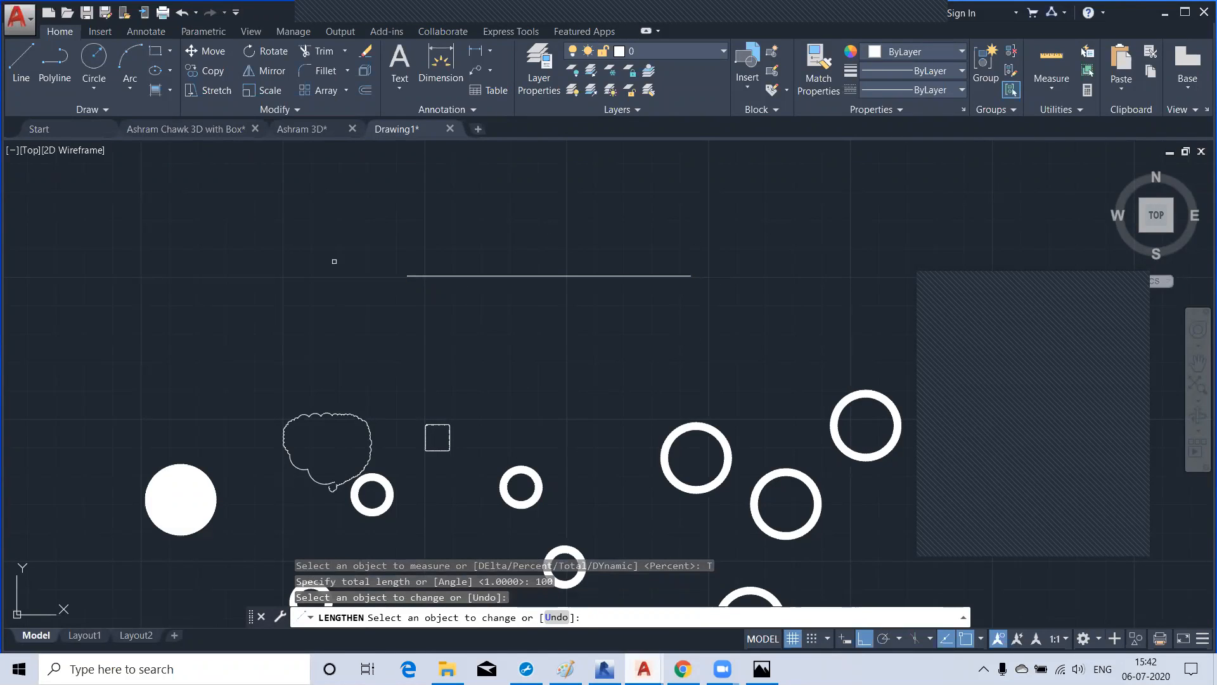
right_click(524, 337)
left_click(551, 346)
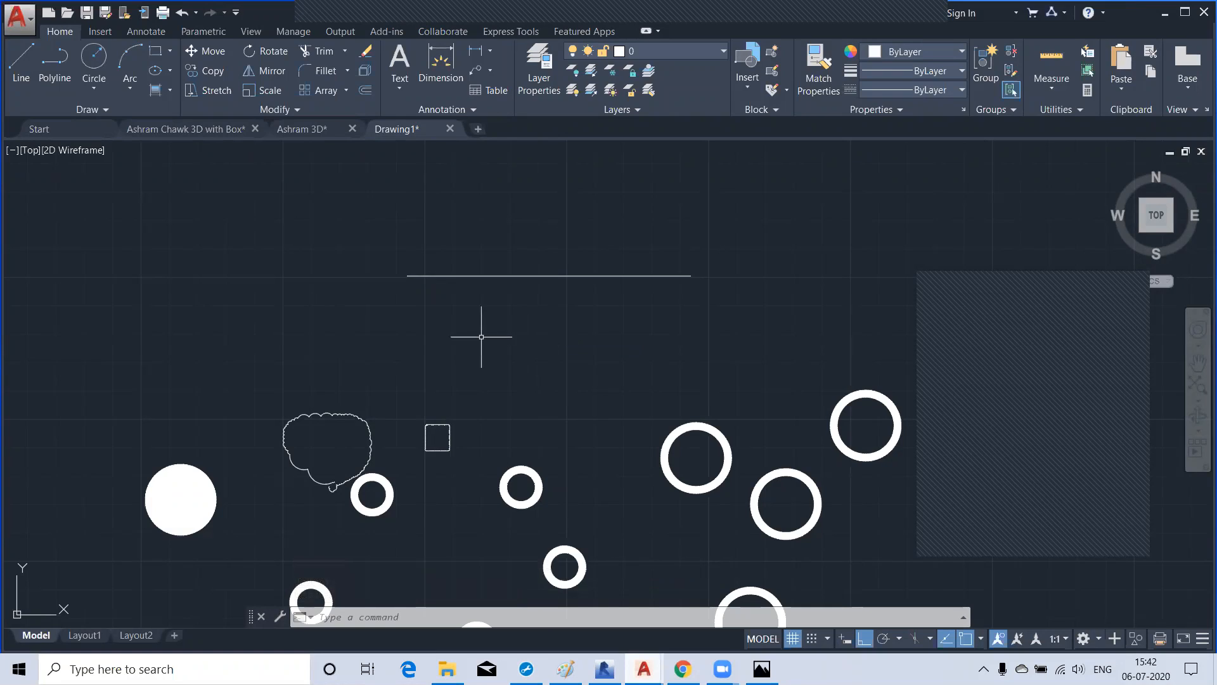
Extend the line freely outward at its right end and its left end using Lengthen's Dynamic option
key("Return")
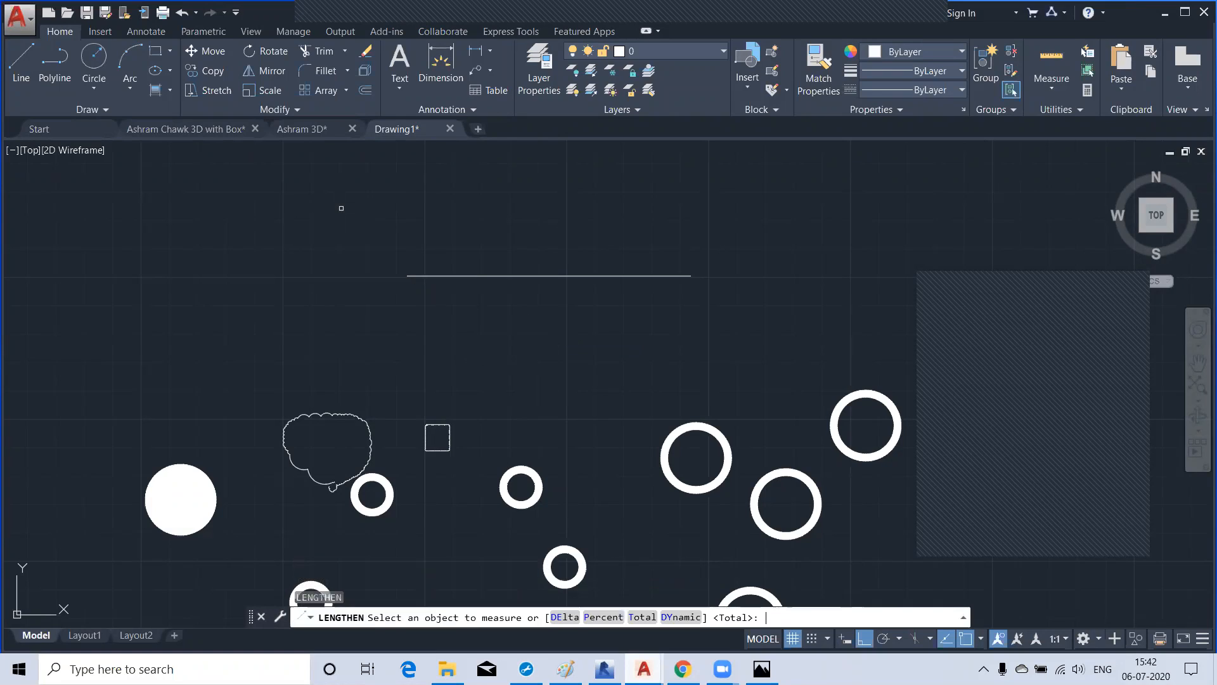
left_click(682, 617)
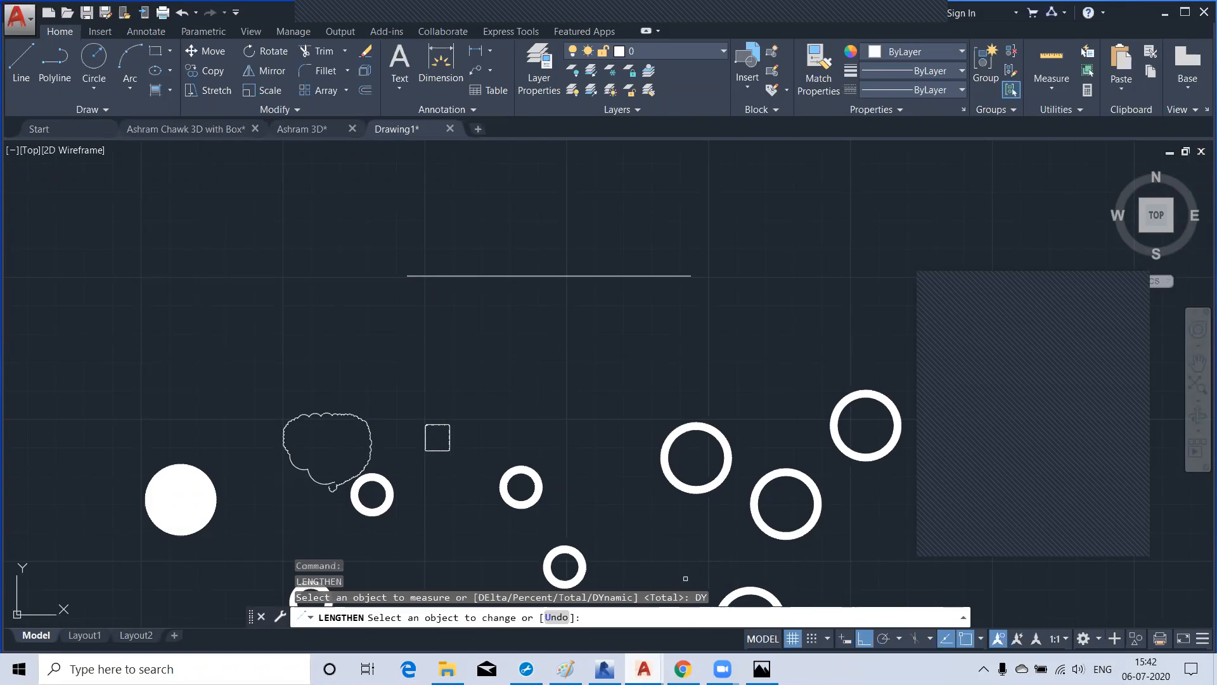
left_click(670, 279)
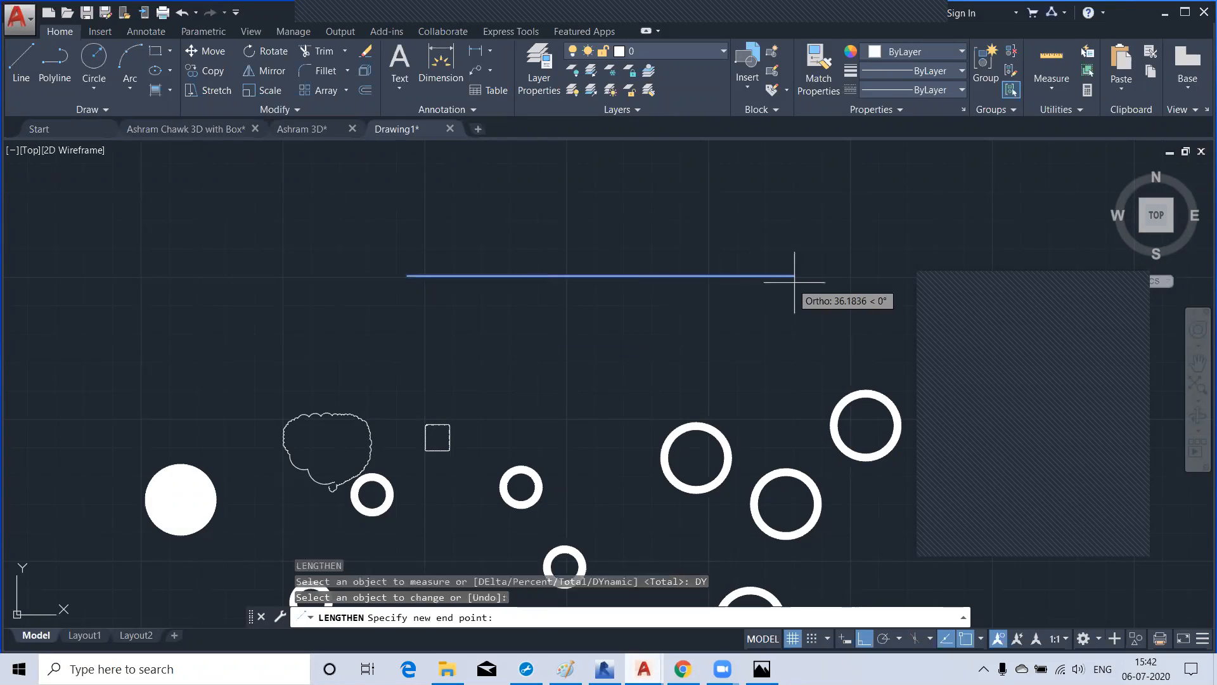
middle_click_drag(869, 272, 571, 294)
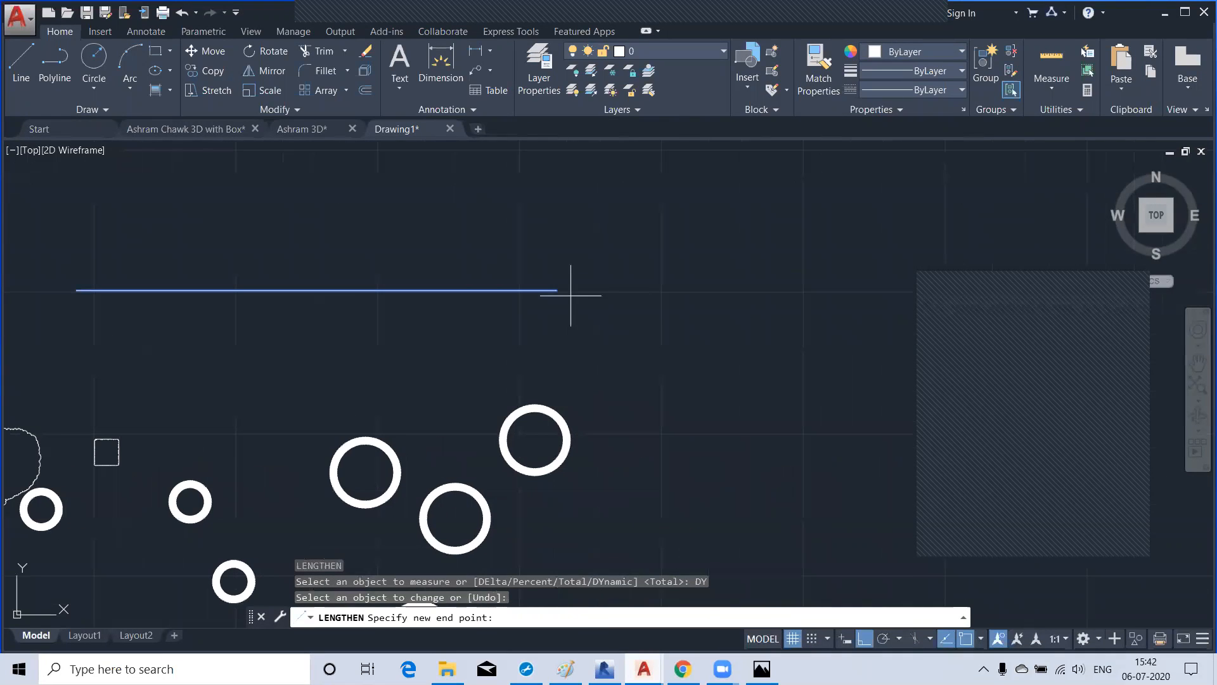
left_click(606, 290)
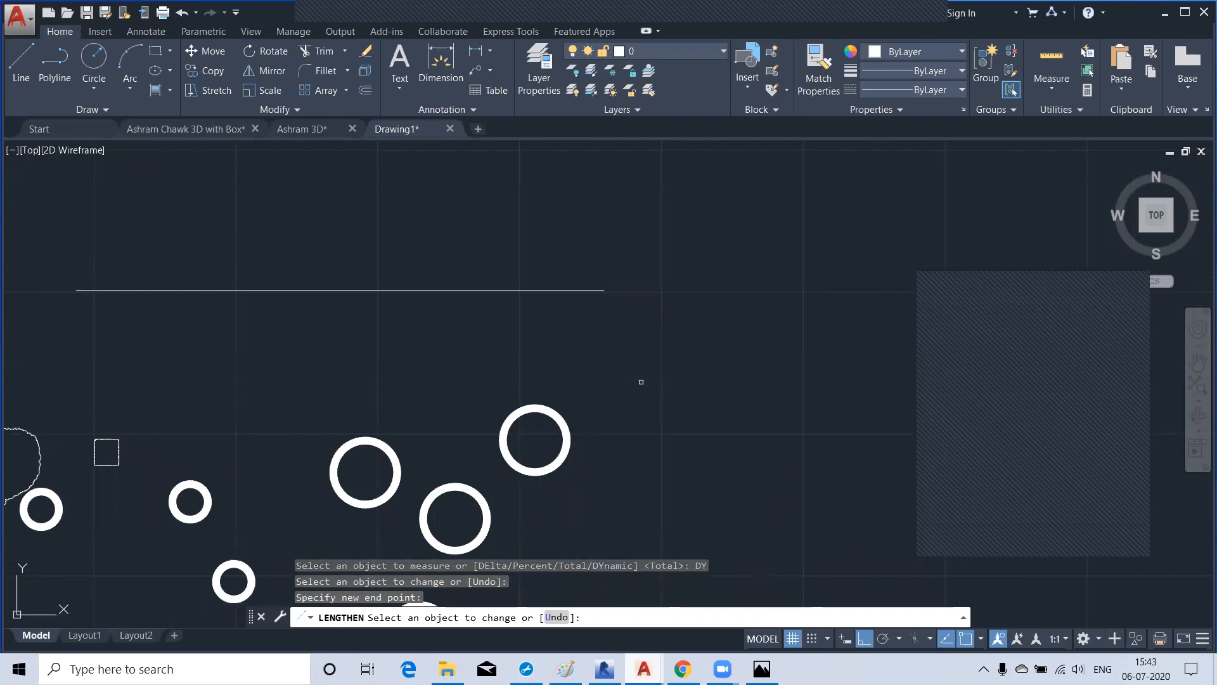
left_click(96, 292)
left_click(18, 291)
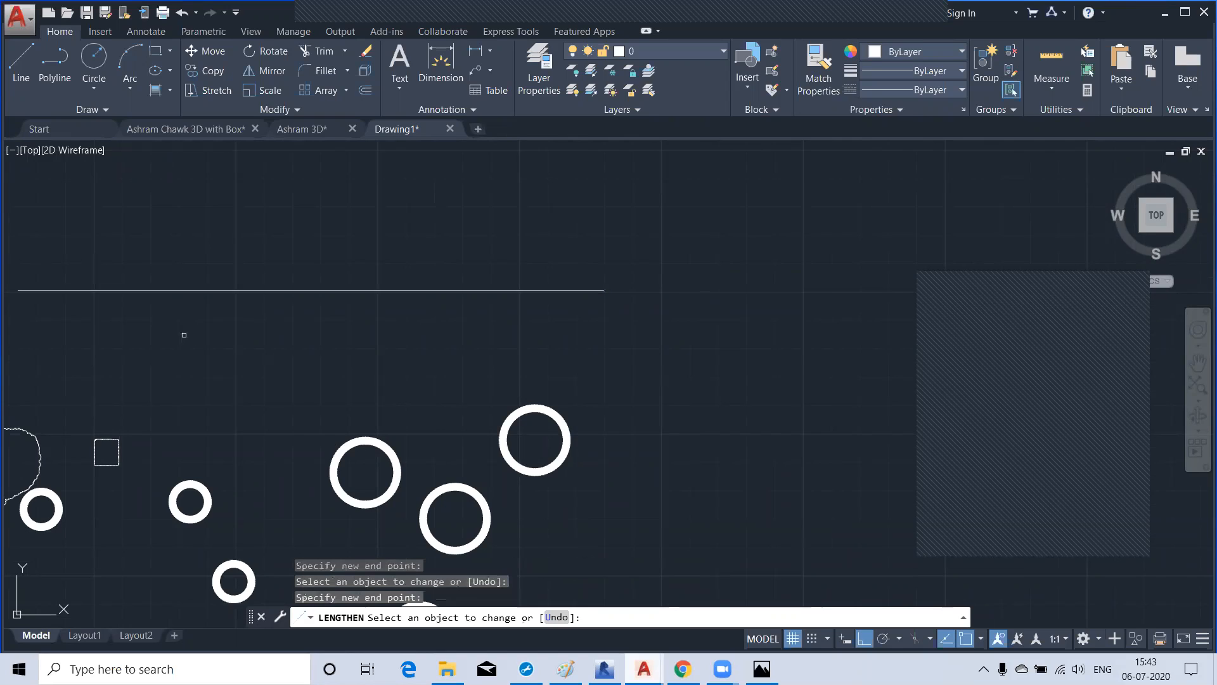
Shorten the line dynamically at its right end by 50 units
middle_click_drag(218, 359, 375, 363)
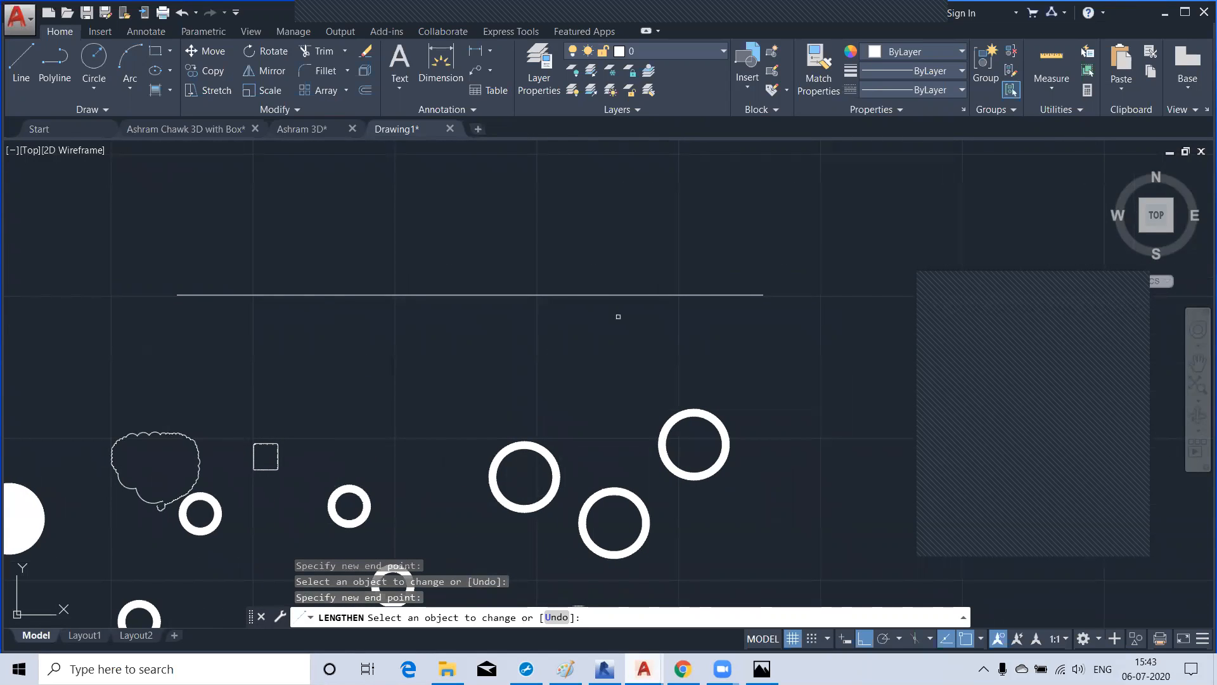
left_click(729, 294)
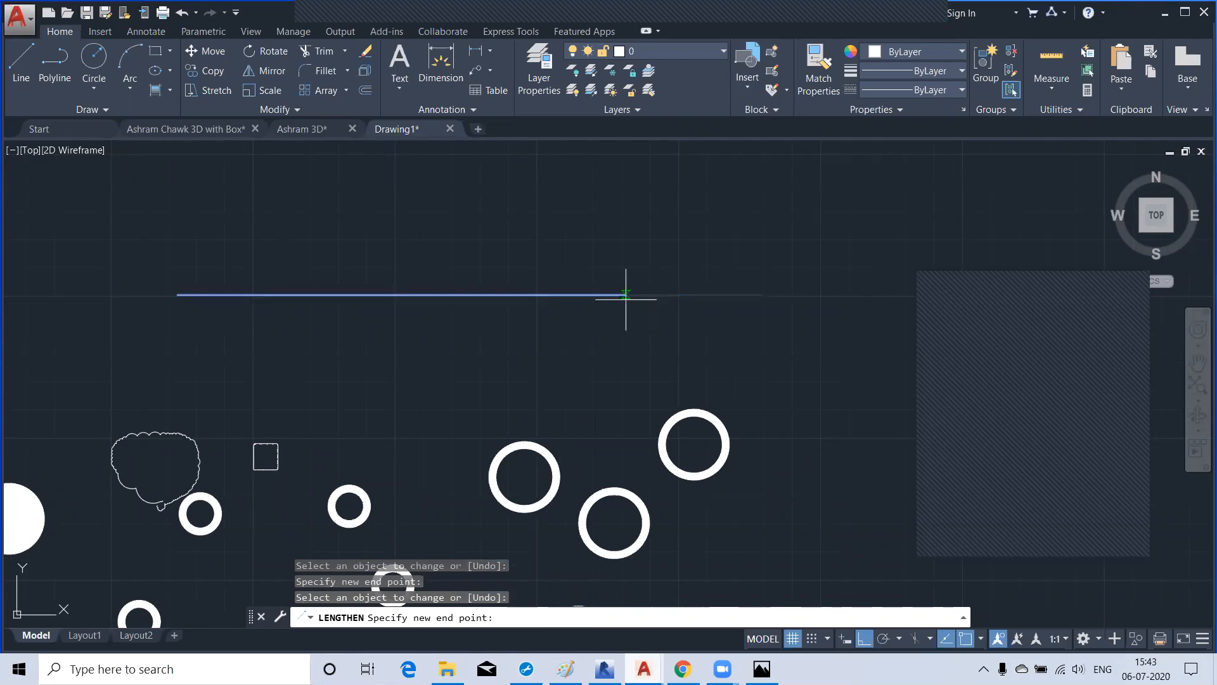
type("50")
key("Return")
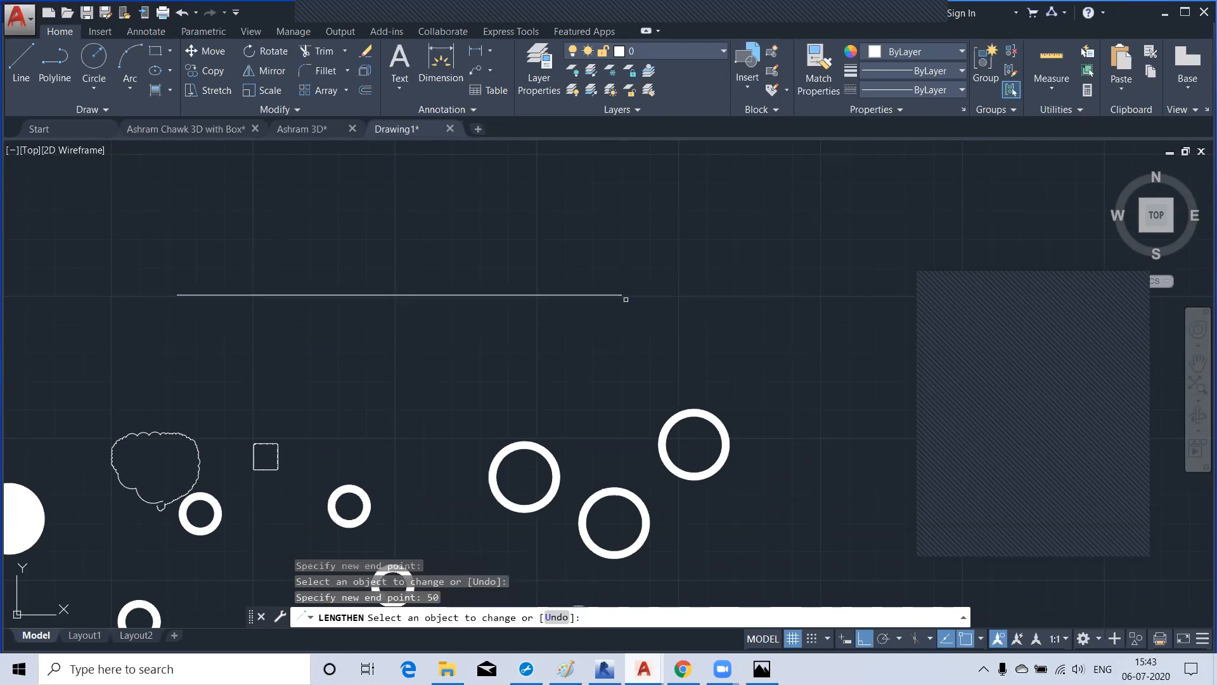
Extend the line dynamically at its right end by 25 units and finish the Lengthen command
left_click(597, 294)
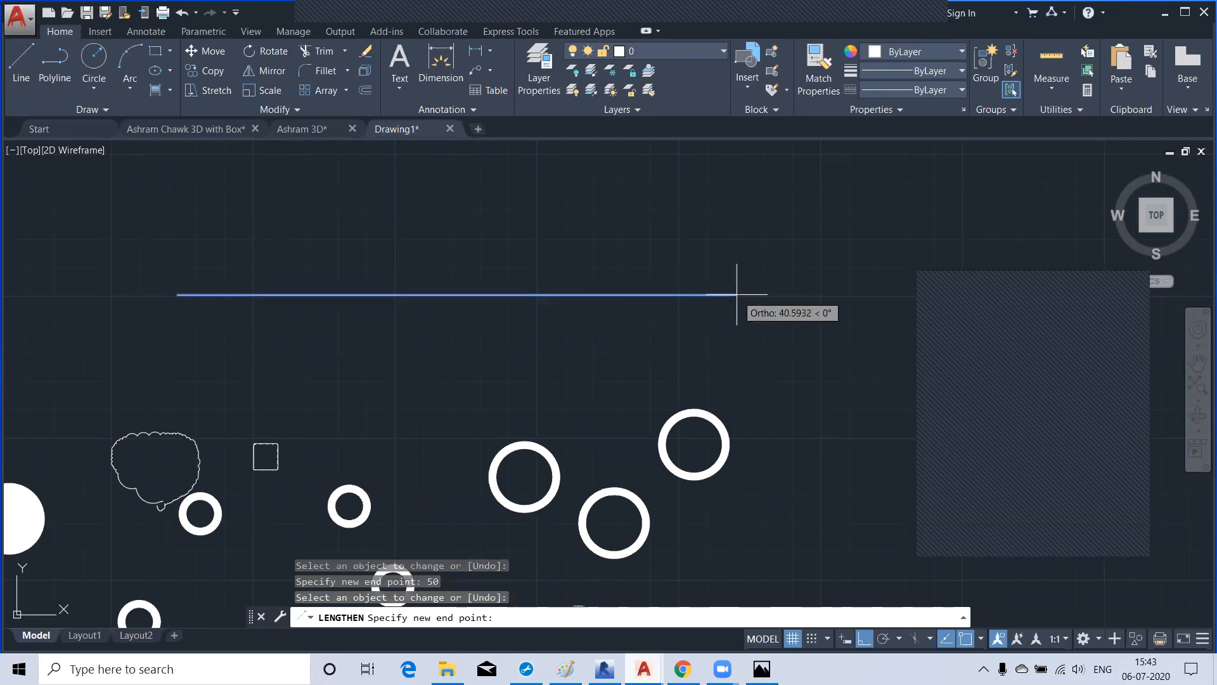
type("25")
key("Return")
right_click(549, 386)
left_click(558, 392)
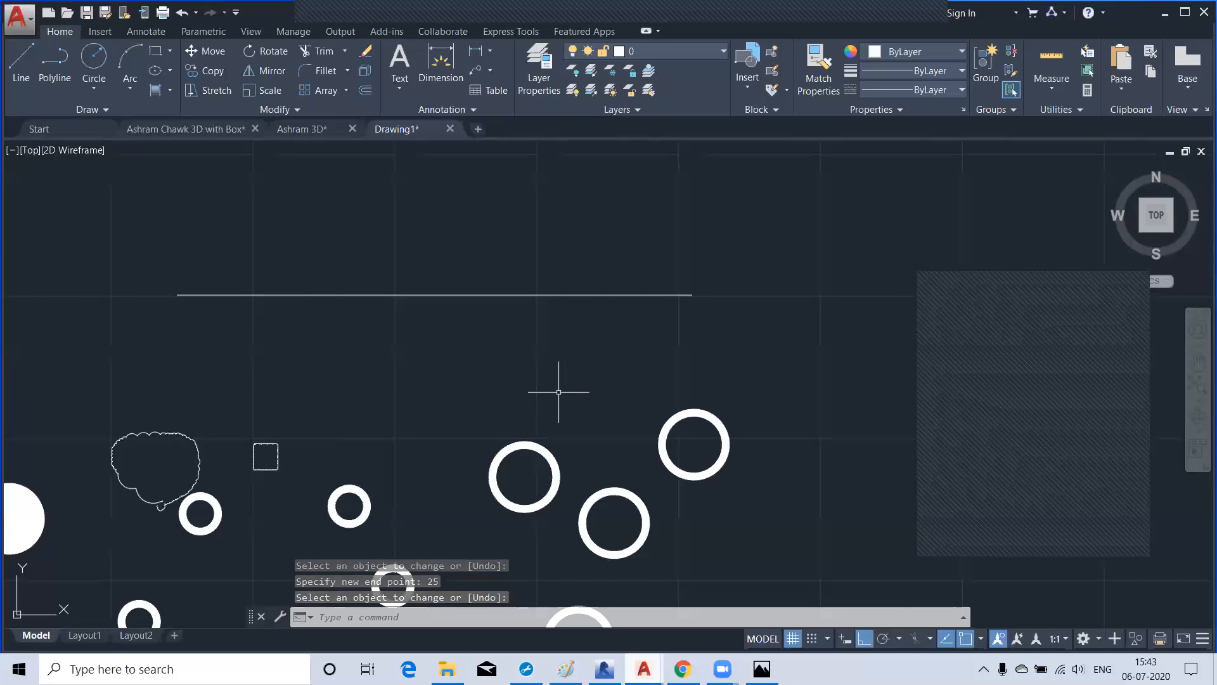
Break the long horizontal line, opening a 100-unit gap that starts from a point on its left part
left_click(302, 112)
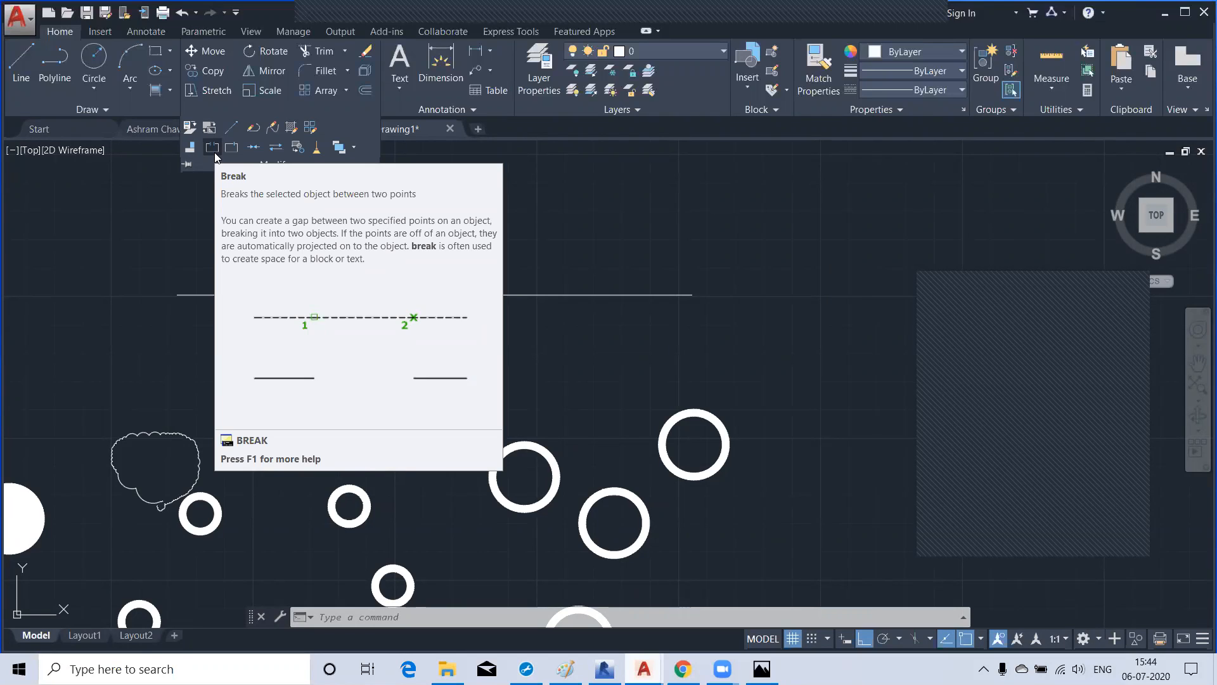
left_click(214, 151)
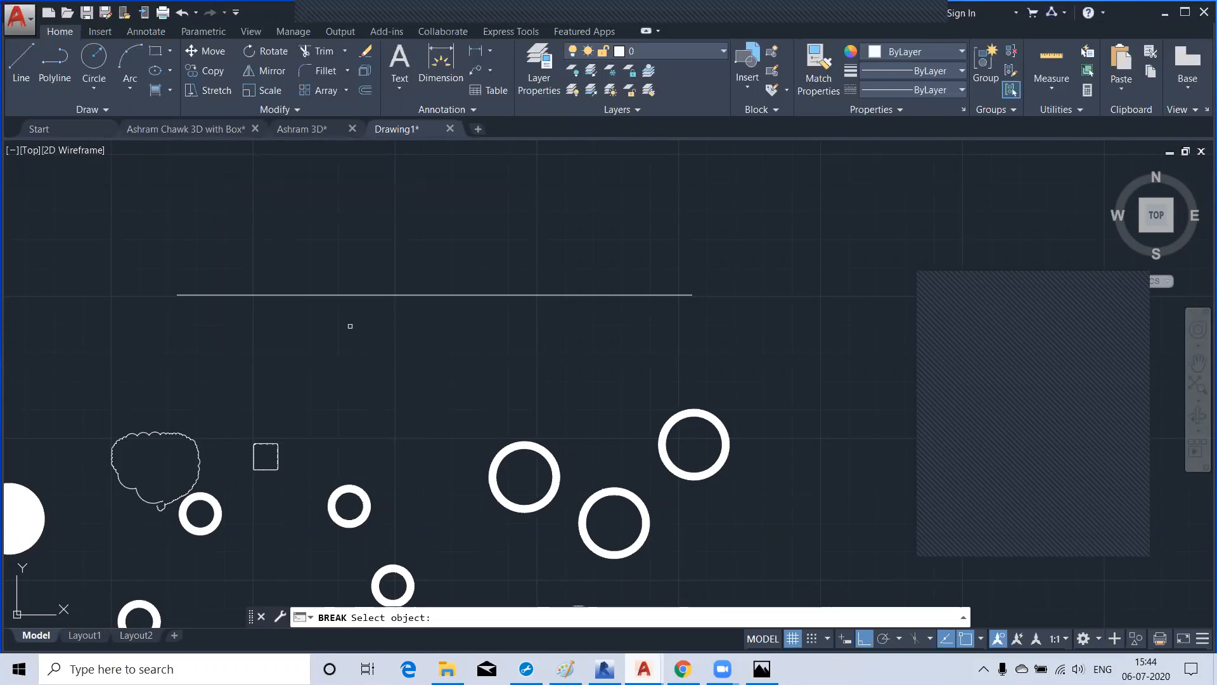
left_click(319, 294)
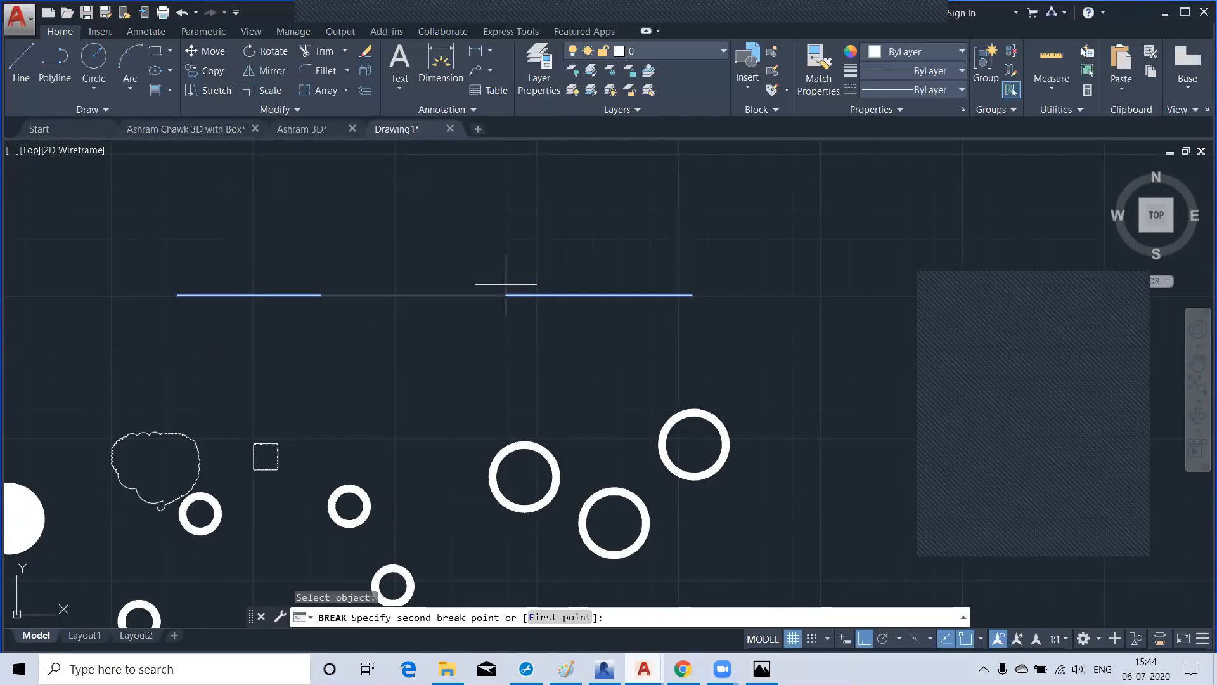
type("100")
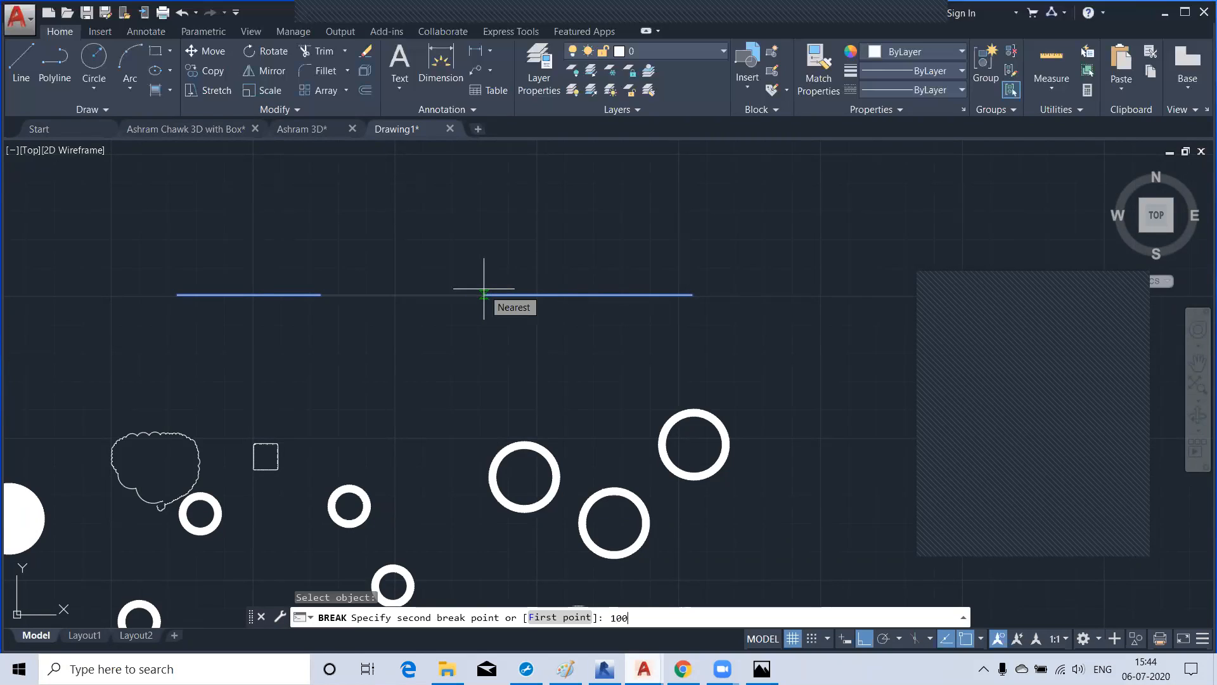
key("Return")
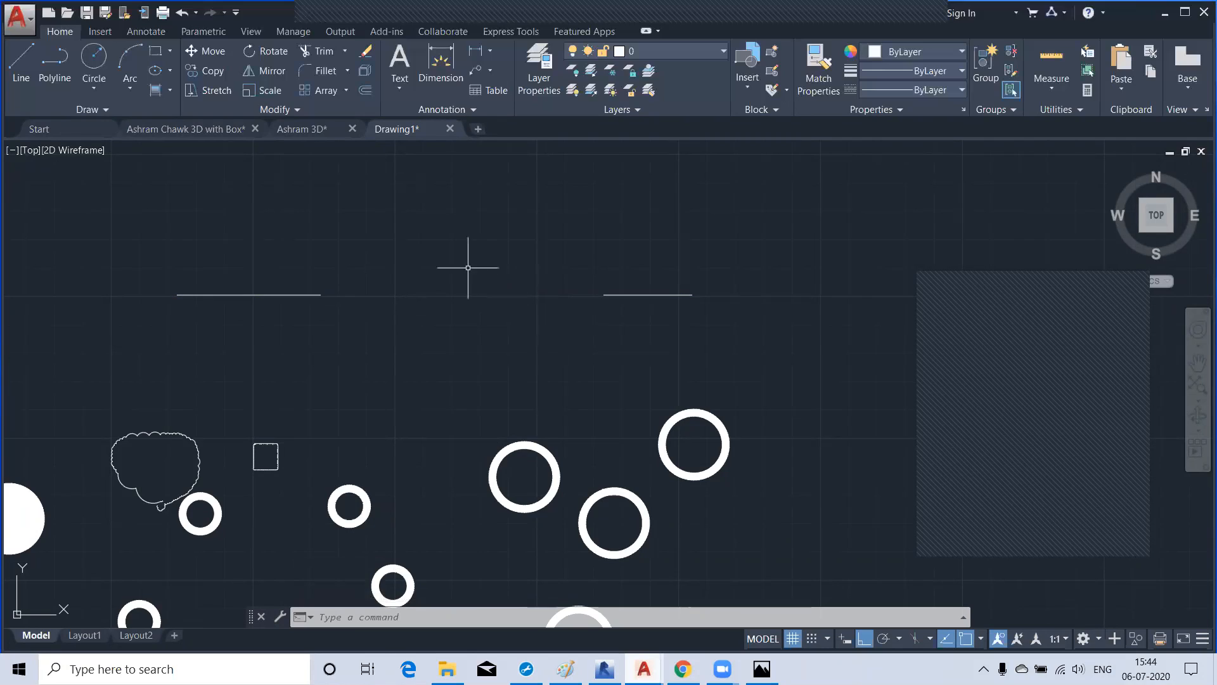
Join the two separated line segments into a single line and check it by selecting it
left_click(287, 110)
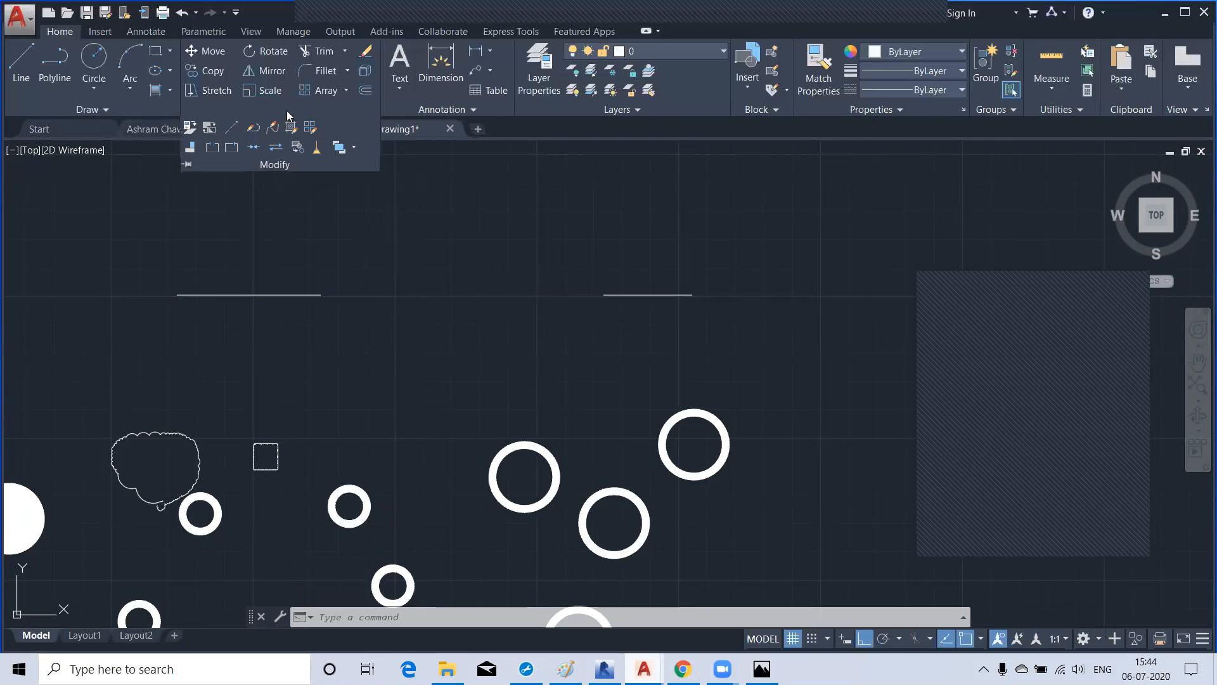
left_click(254, 148)
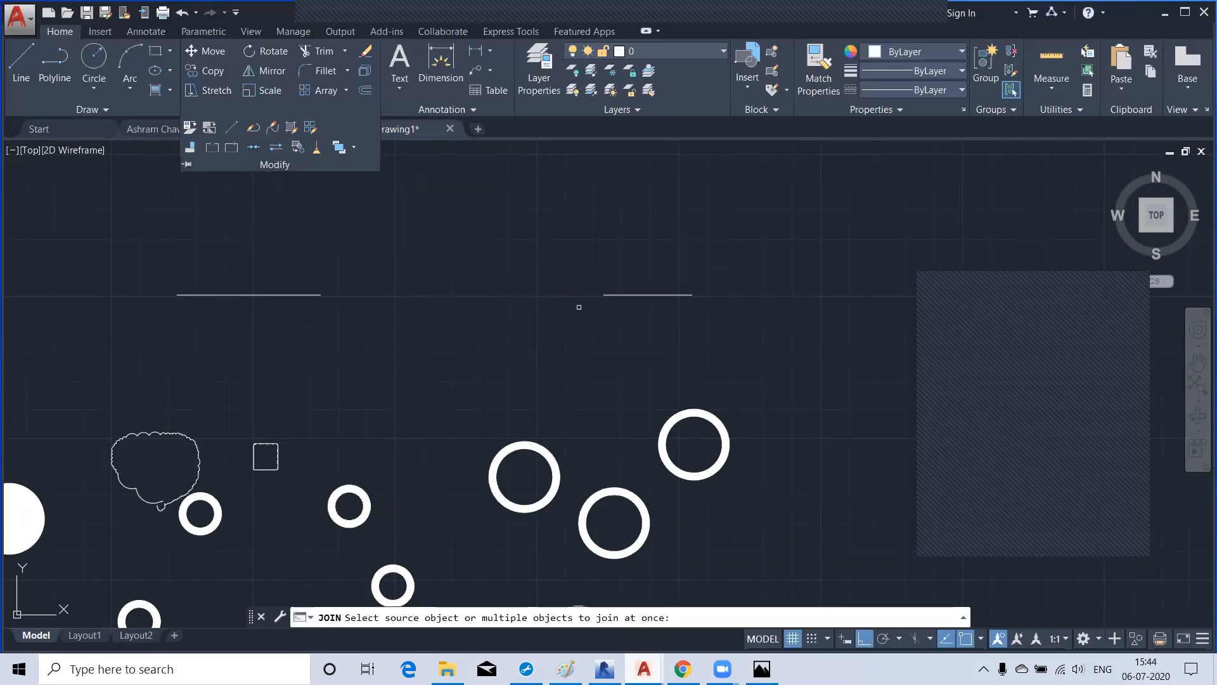
left_click(625, 293)
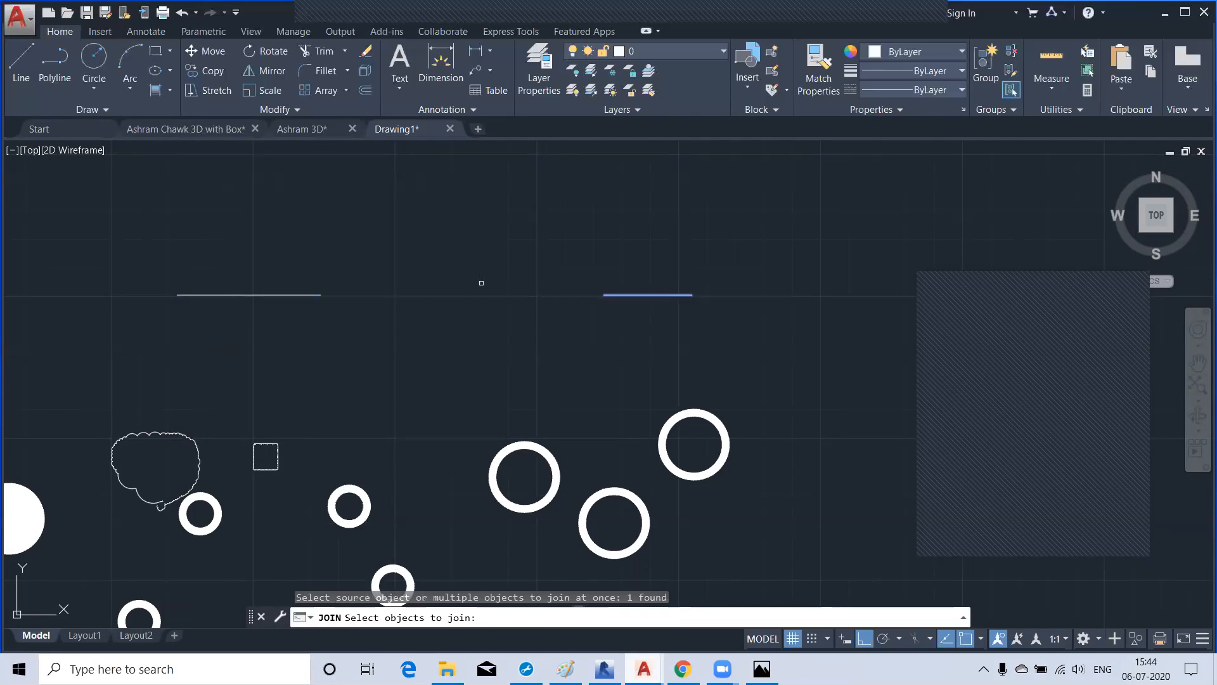
left_click(296, 291)
key("Return")
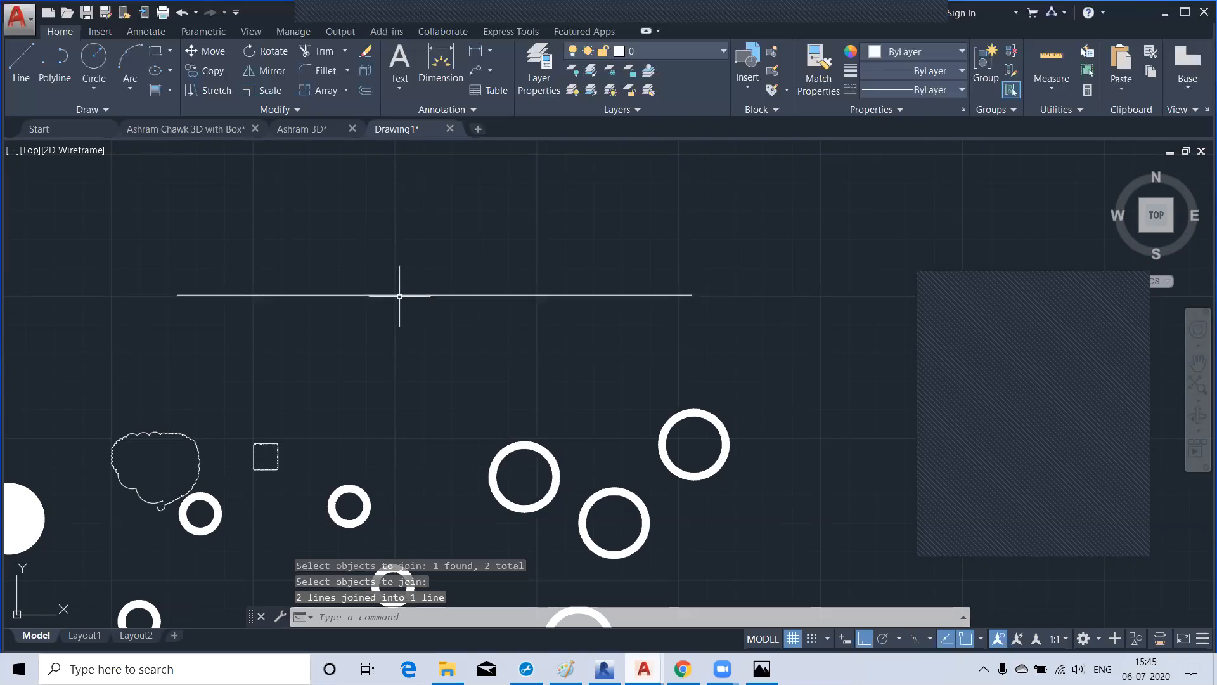
left_click(400, 295)
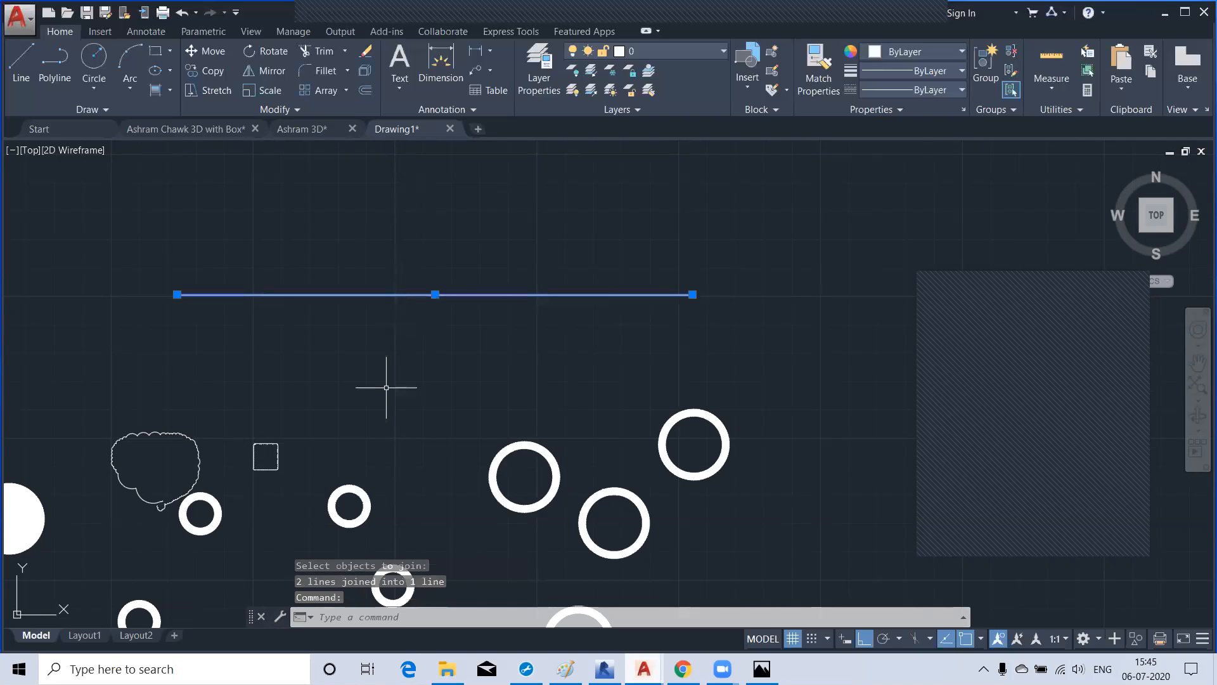
key("Escape")
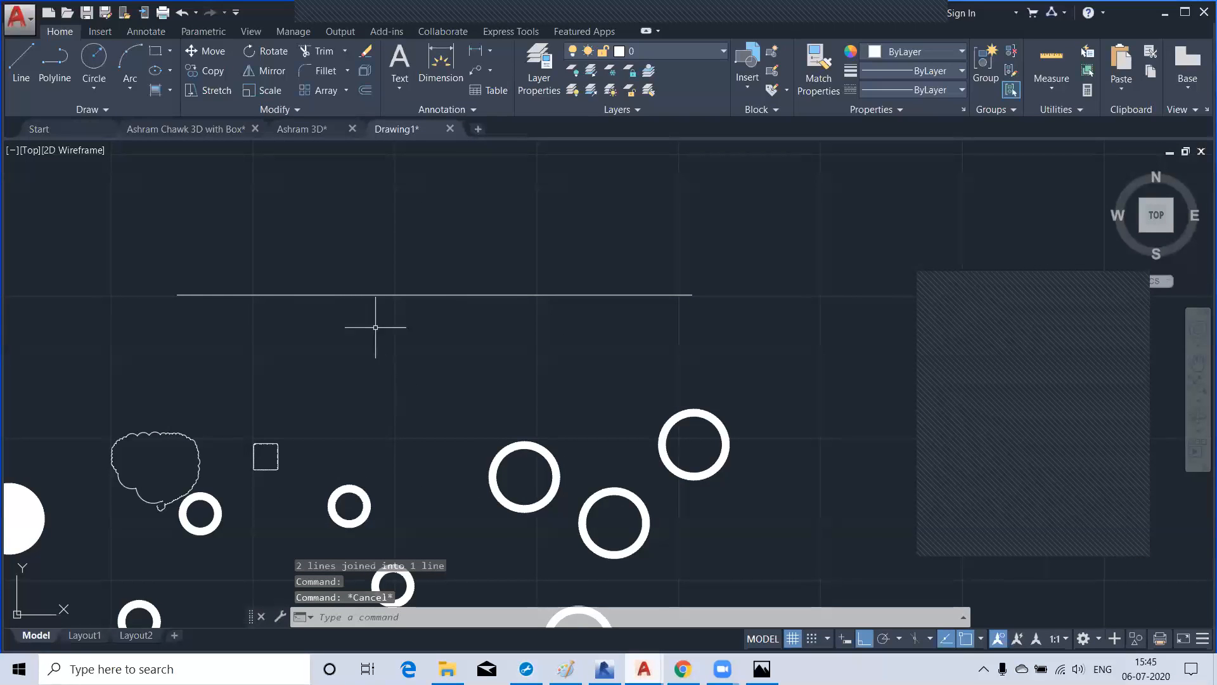
Split the horizontal line at its midpoint with Break at Point and inspect the two halves
left_click(294, 113)
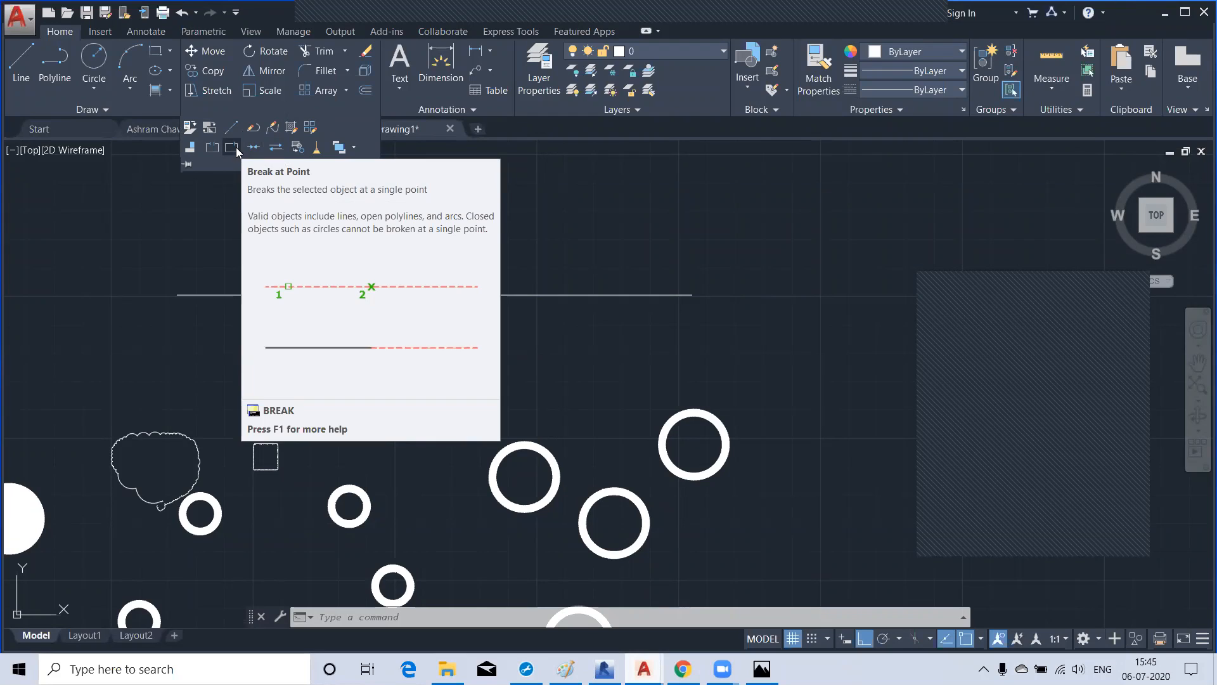
left_click(232, 148)
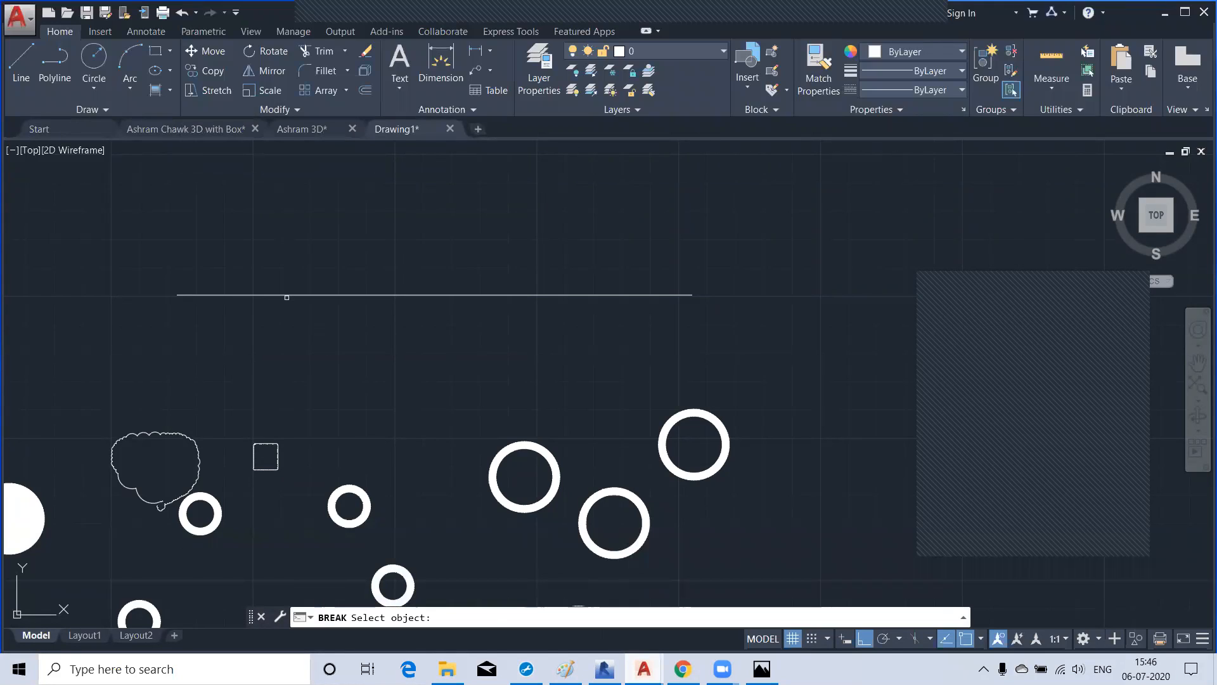
left_click(287, 296)
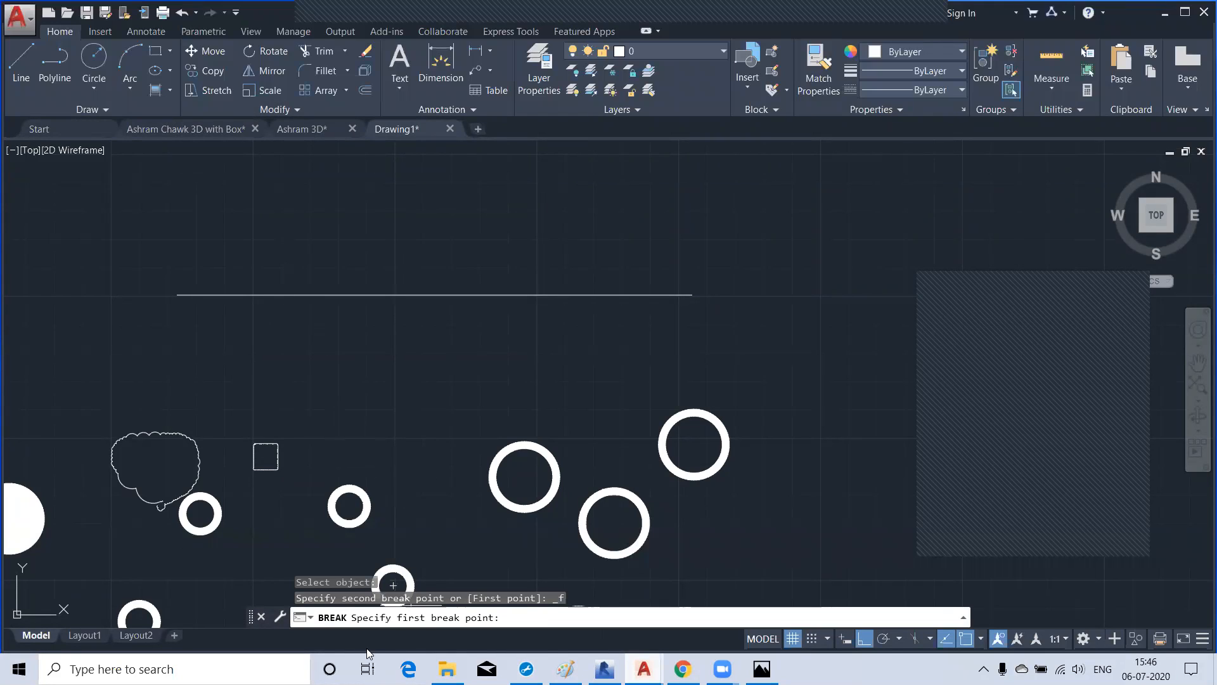
left_click(435, 294)
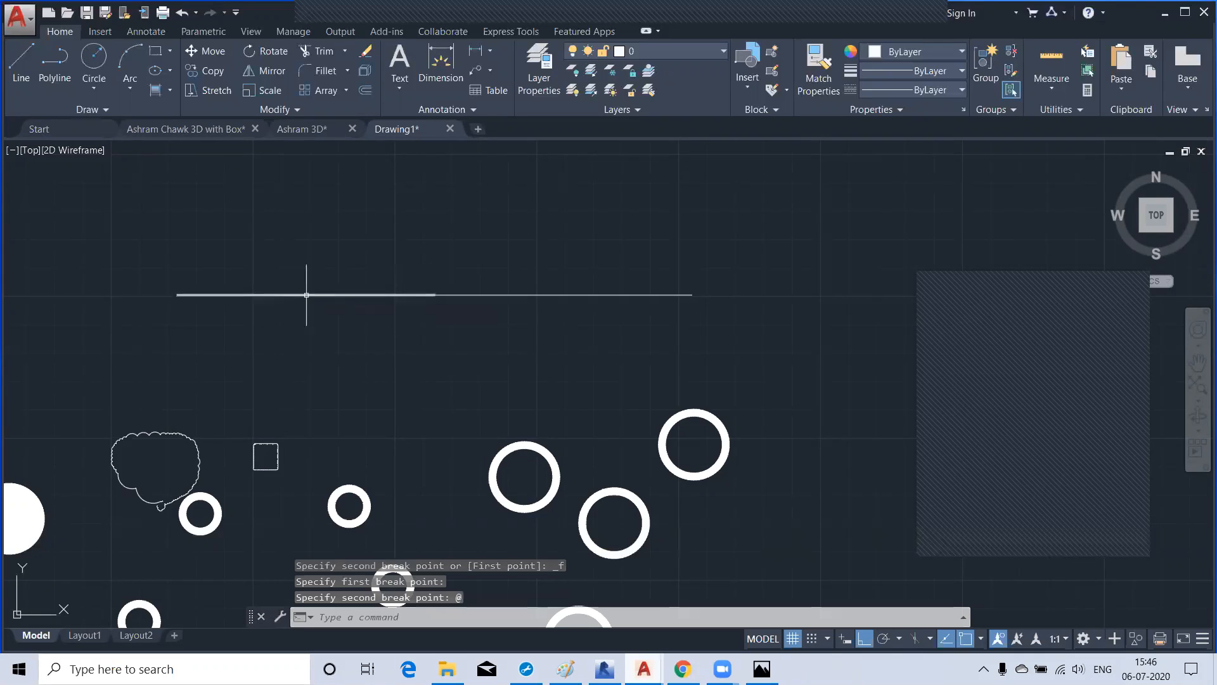
left_click(645, 294)
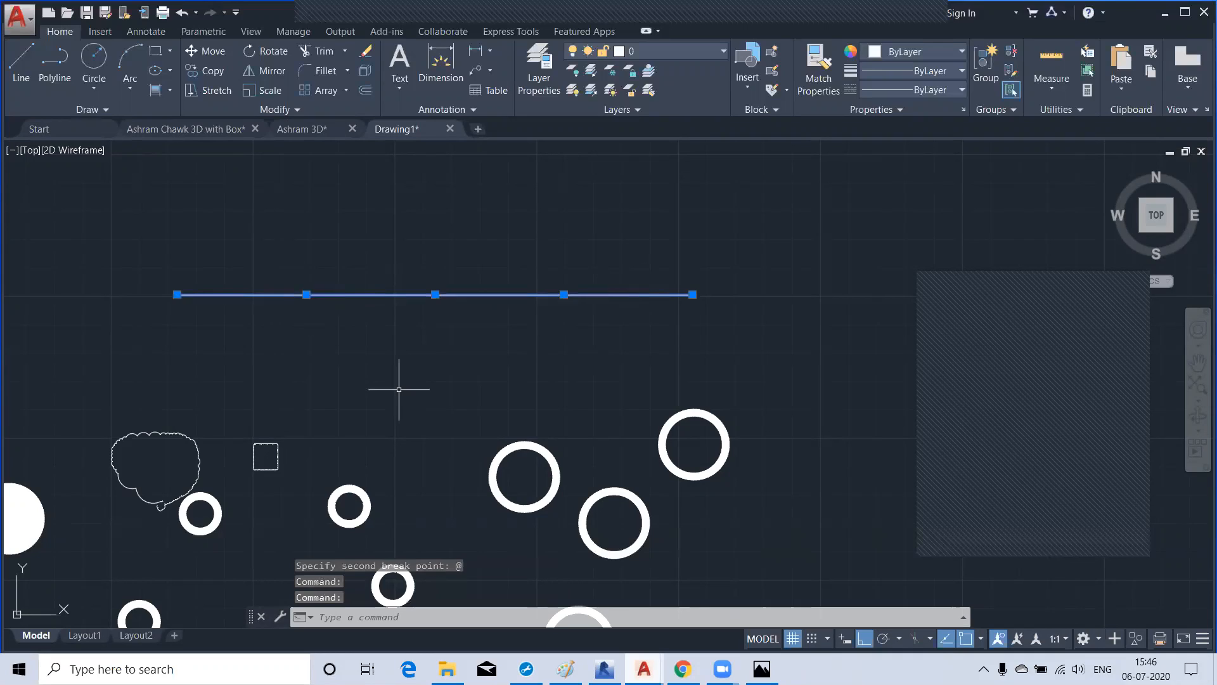
key("Escape")
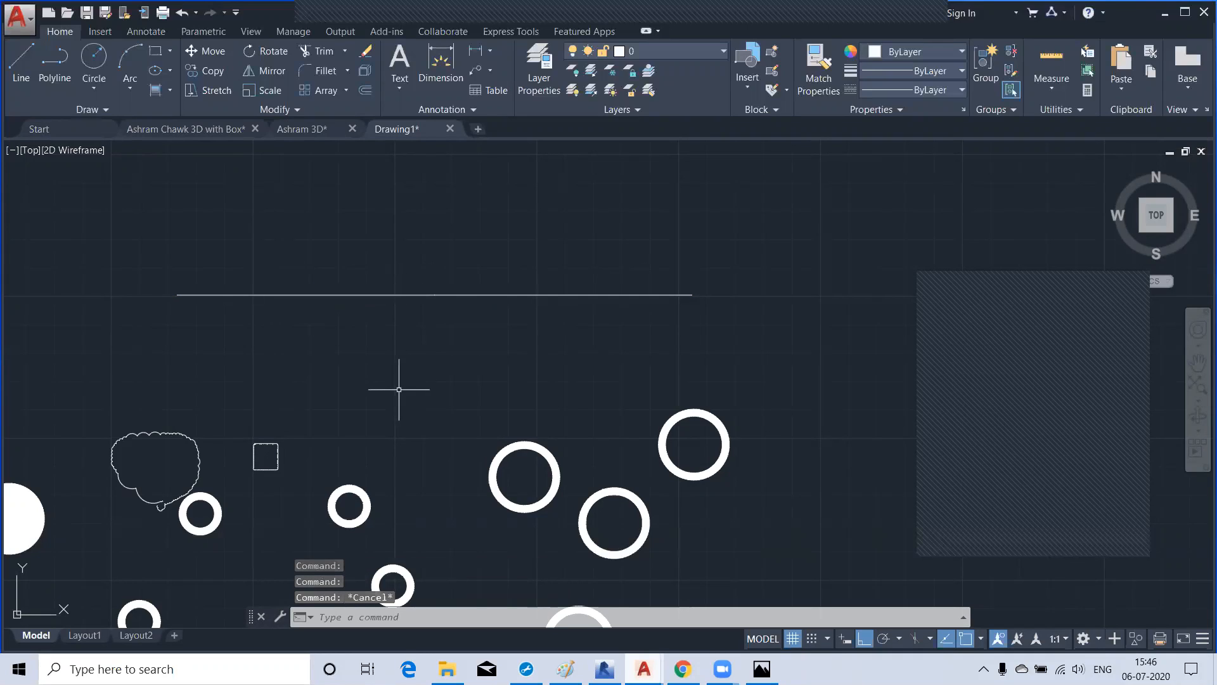
left_click(478, 294)
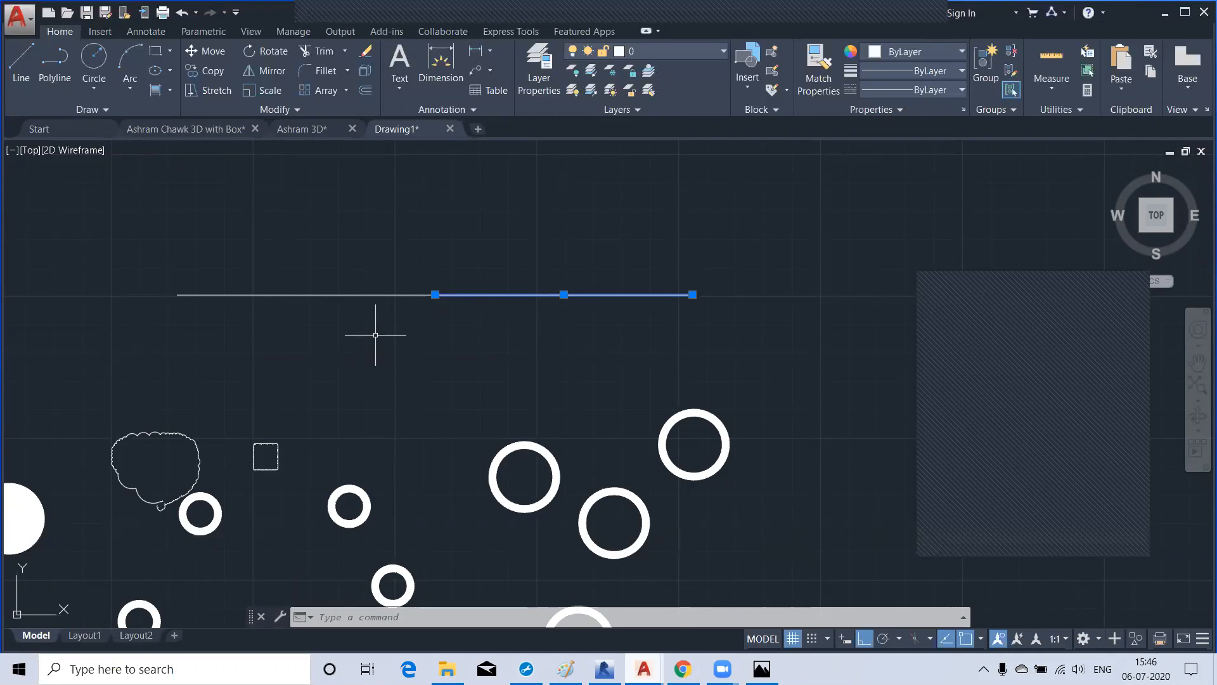
key("Escape")
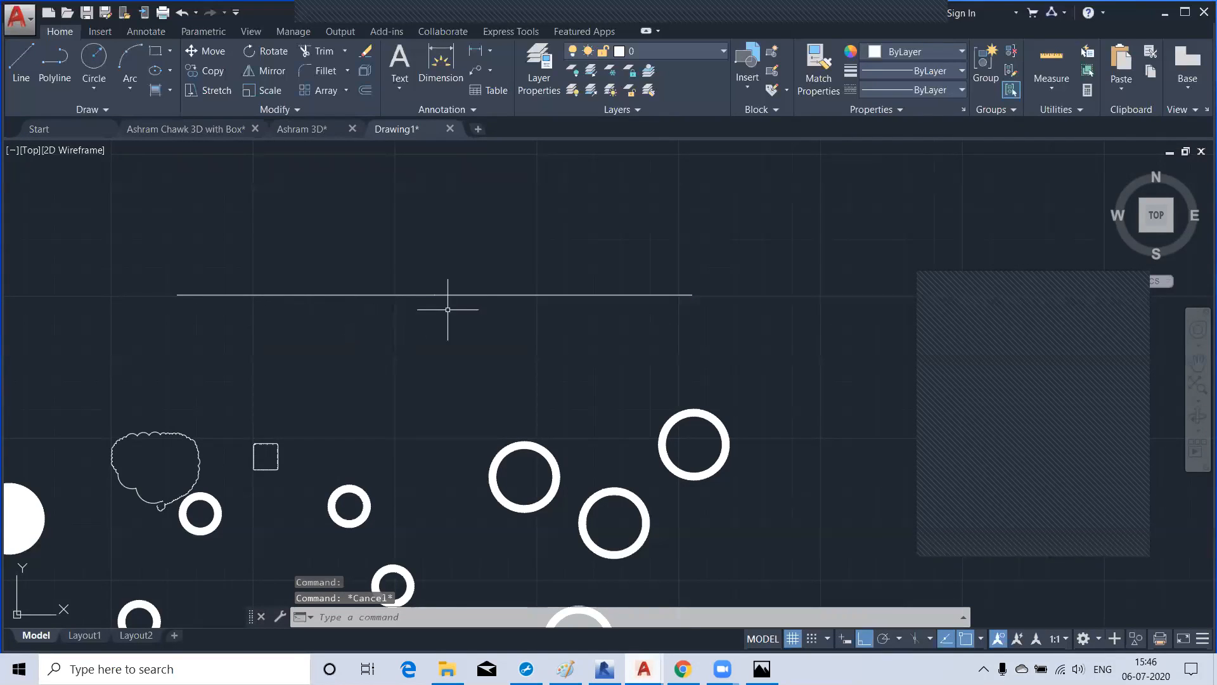
scroll(446, 294, "up", 6)
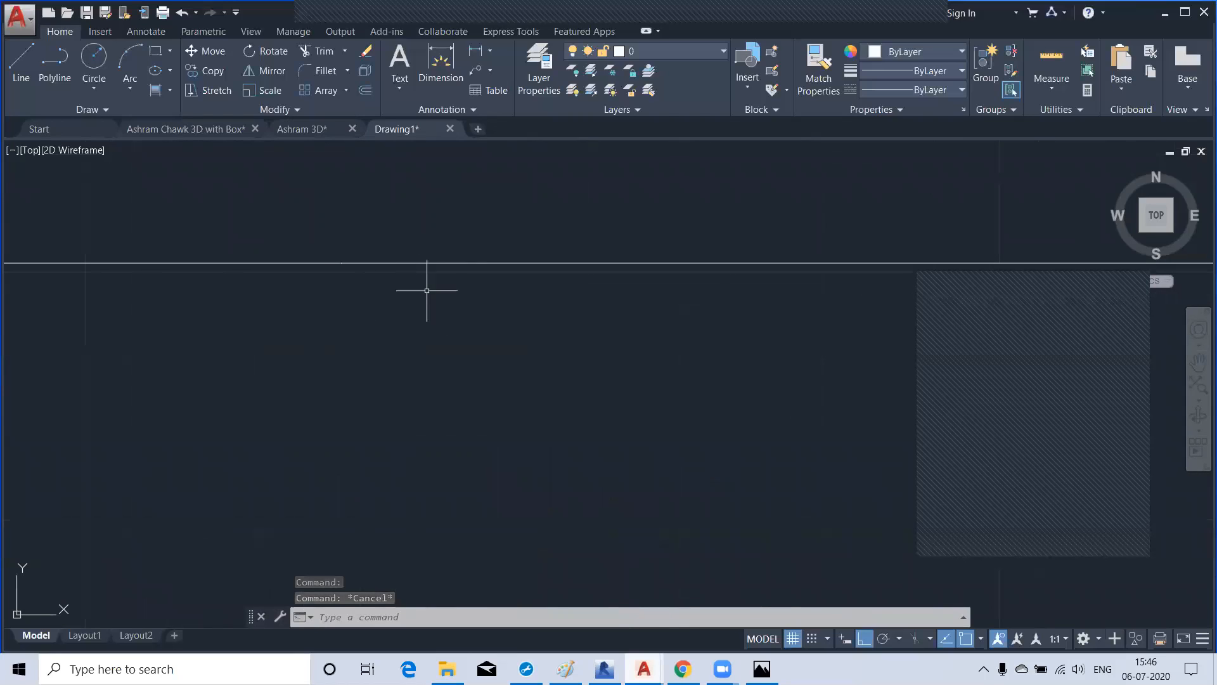
scroll(485, 271, "down", 6)
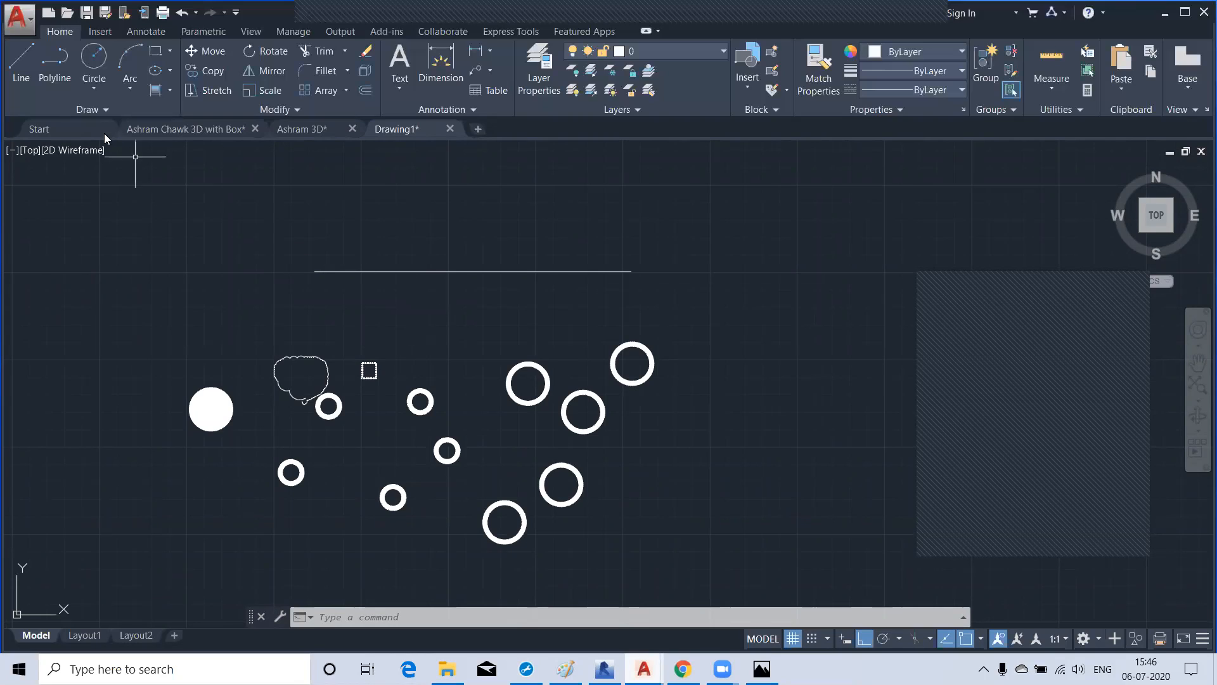
Draw two connected horizontal line segments end to end above the broken line
left_click(21, 62)
left_click(259, 205)
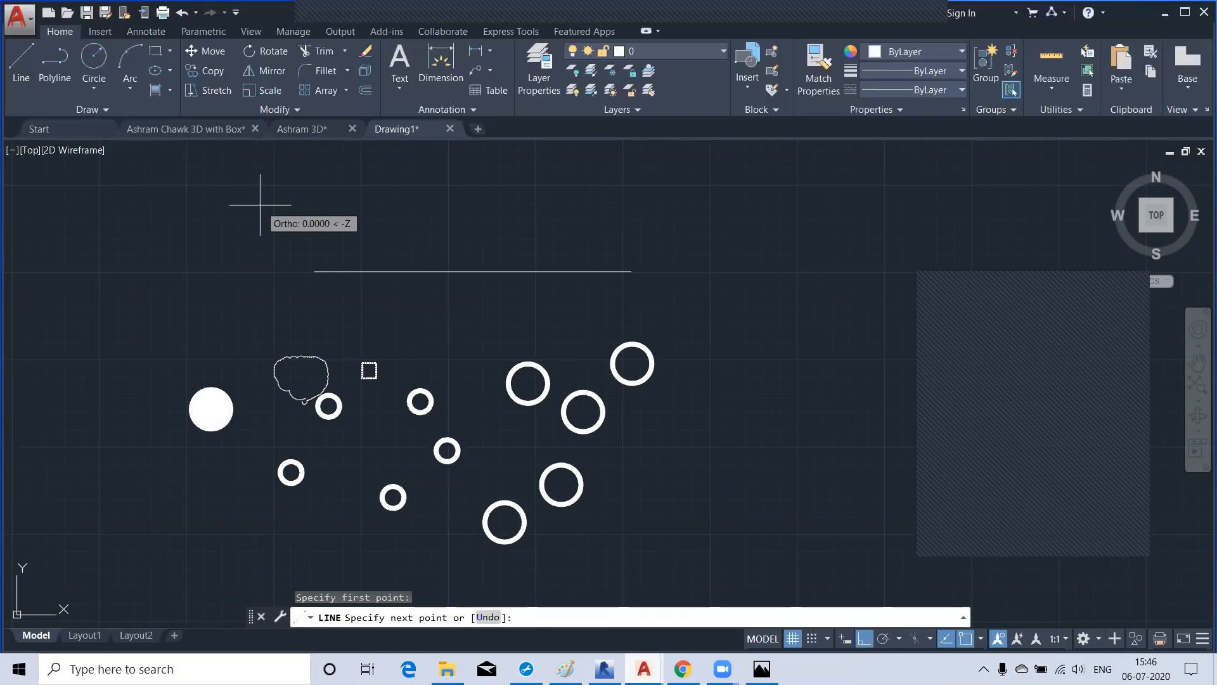
left_click(380, 204)
left_click(492, 205)
right_click(596, 205)
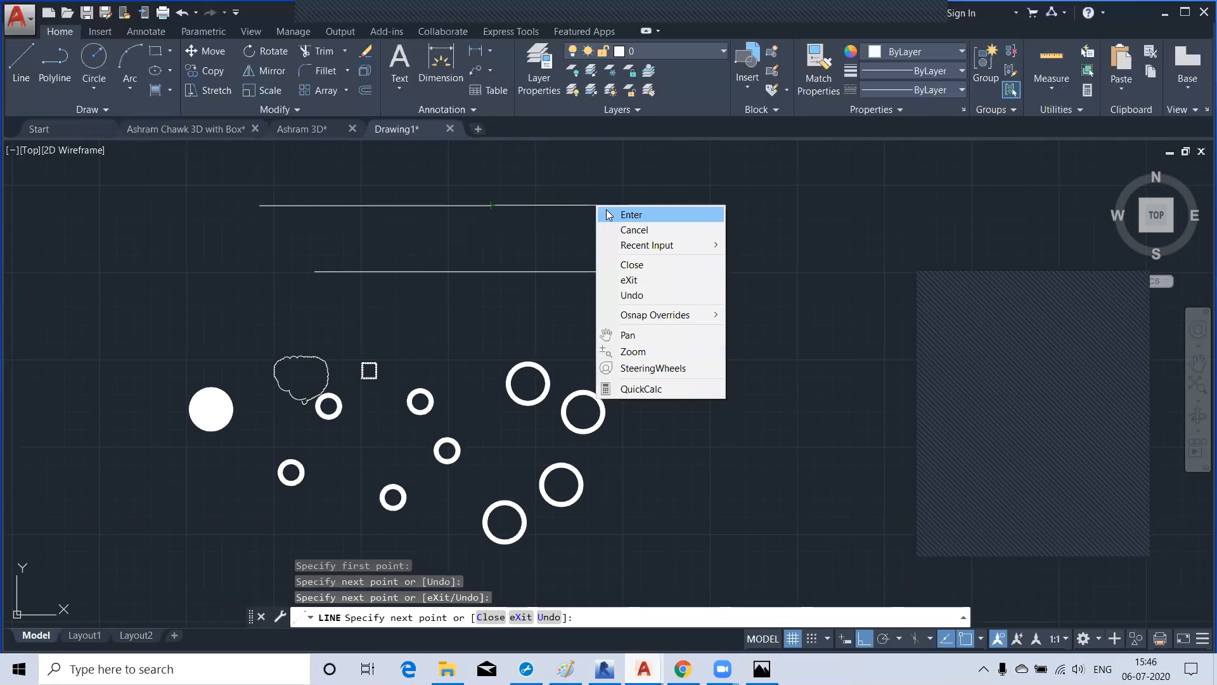
left_click(604, 211)
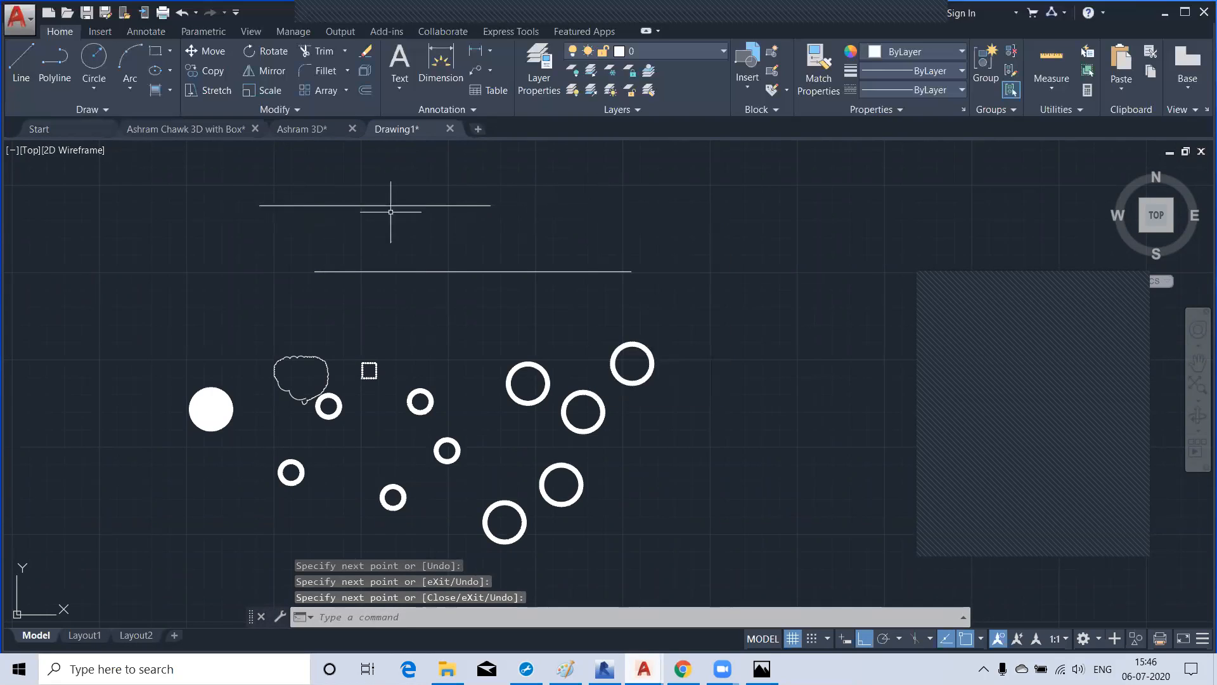
Examine the first segment of the upper line and both halves of the lower line by selecting them
left_click(293, 205)
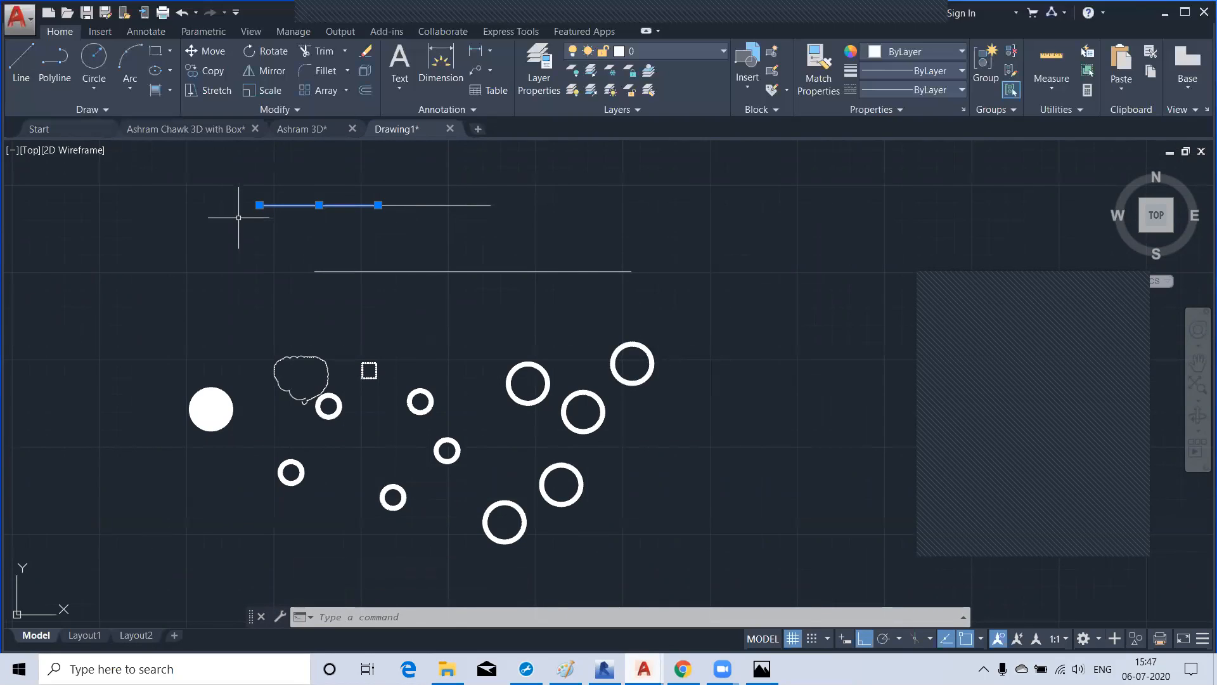
key("Escape")
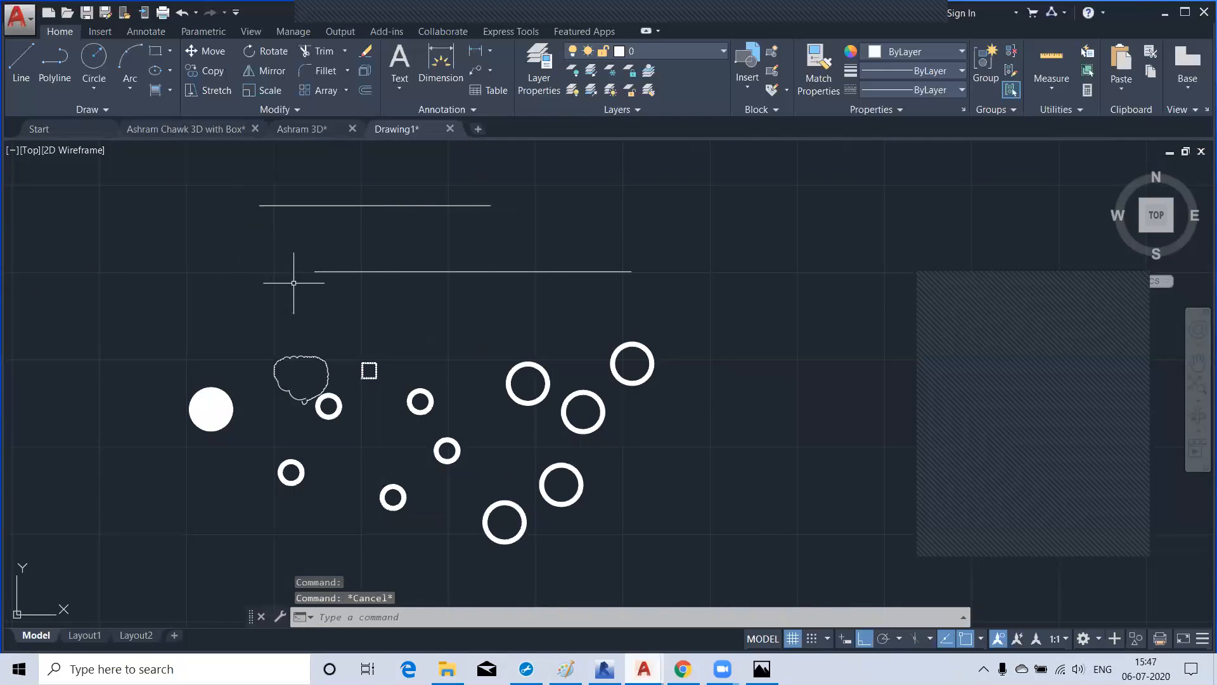
left_click(355, 275)
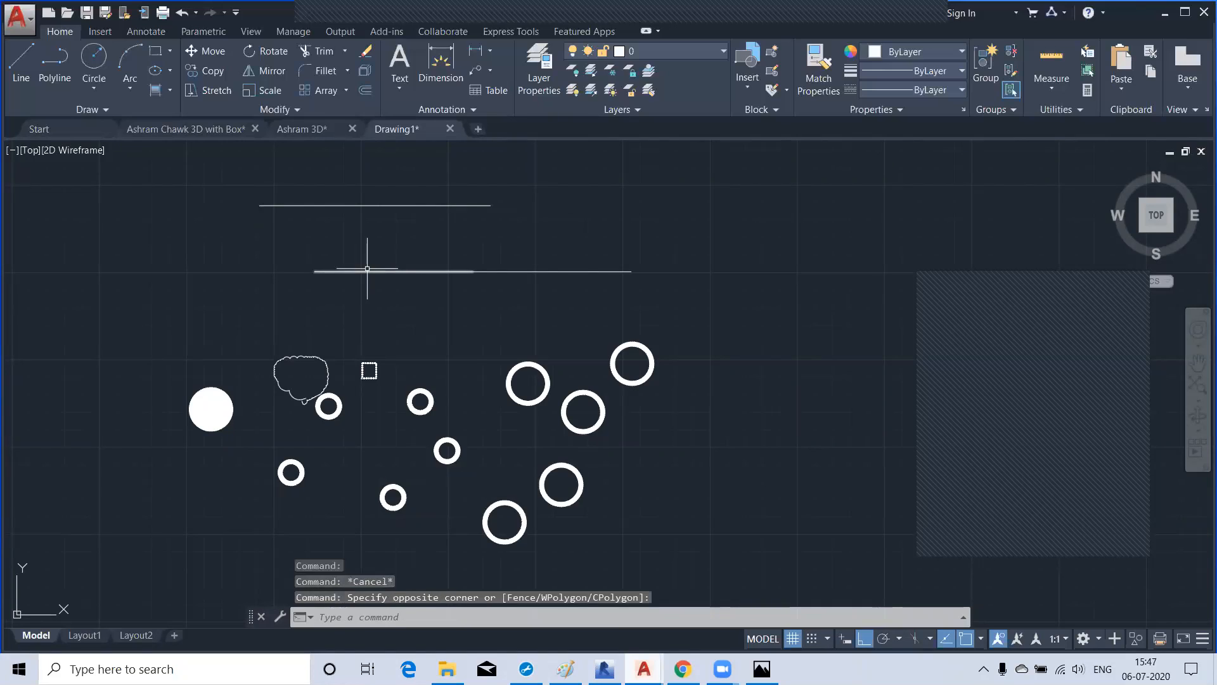
left_click(367, 267)
left_click(559, 271)
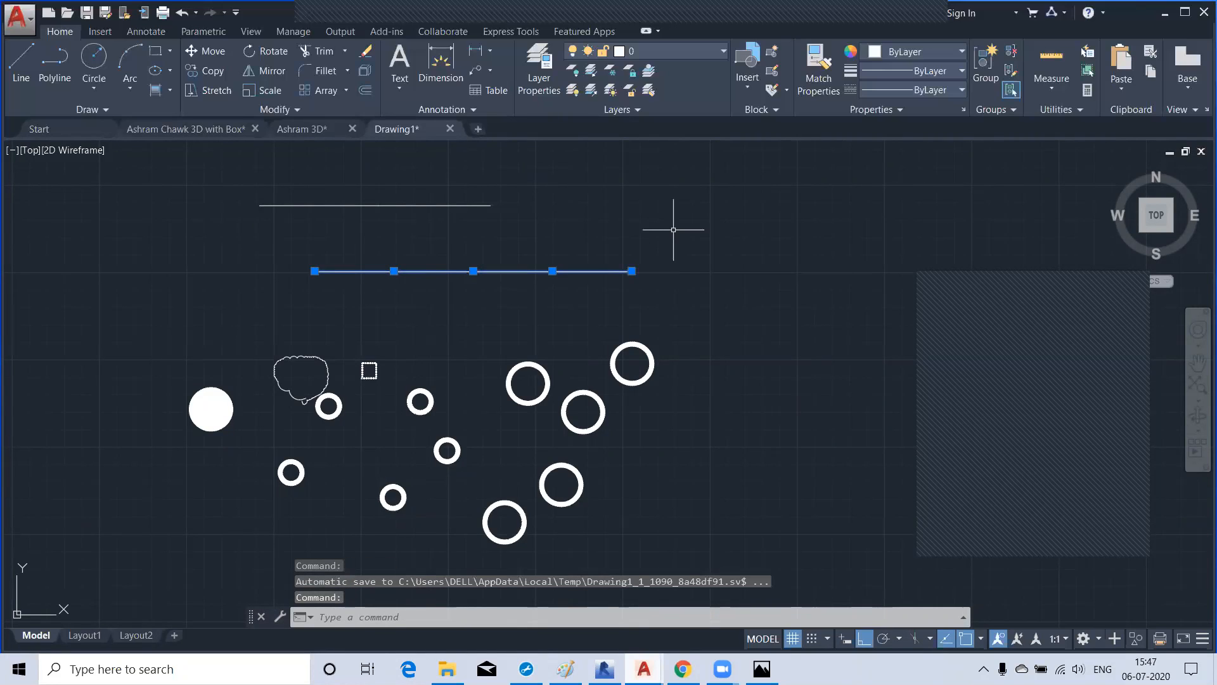
key("Escape")
key("Escape")
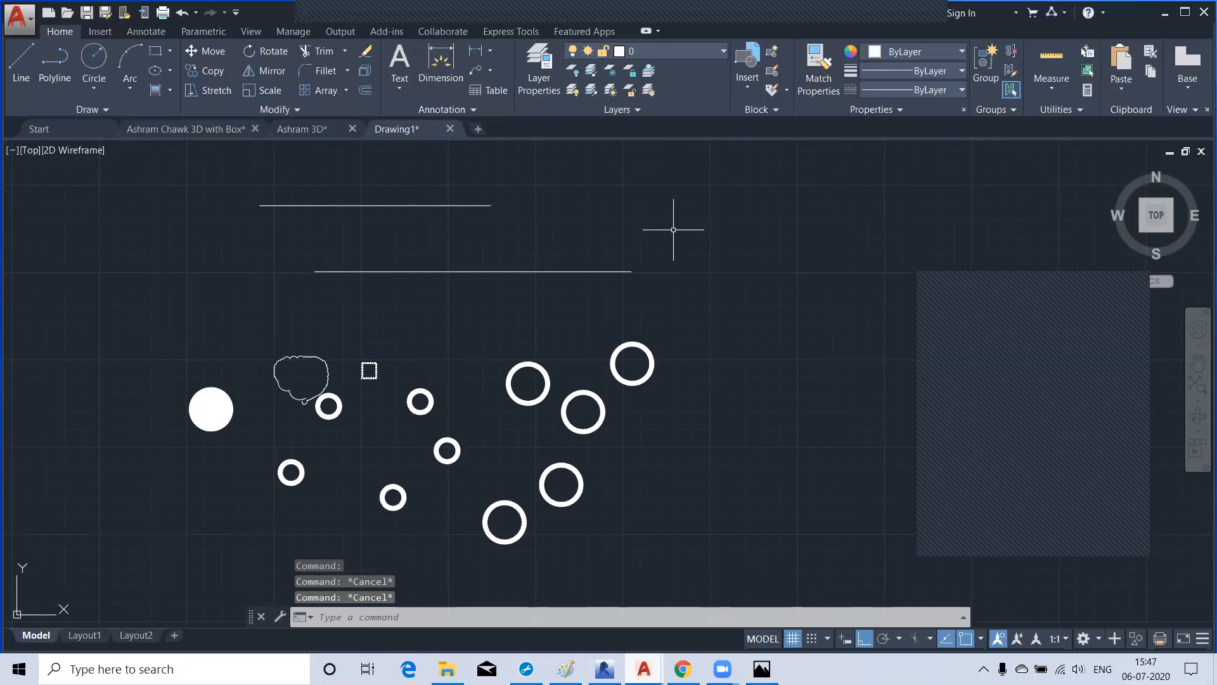
left_click(104, 110)
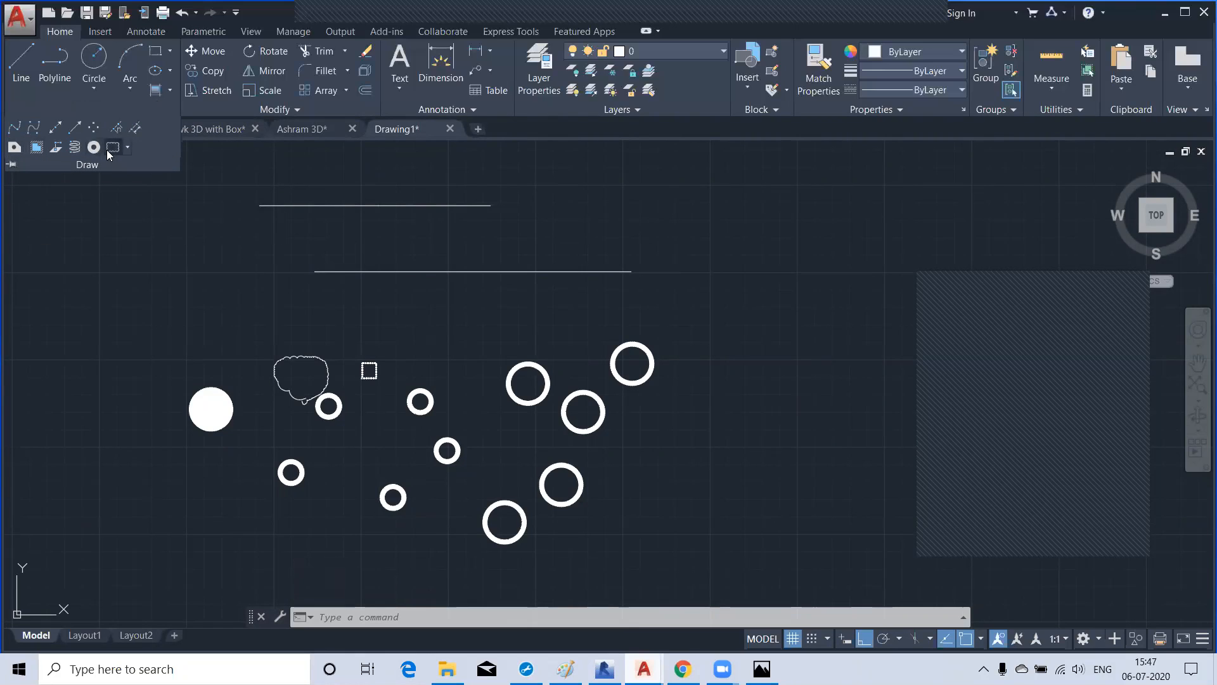
left_click(302, 110)
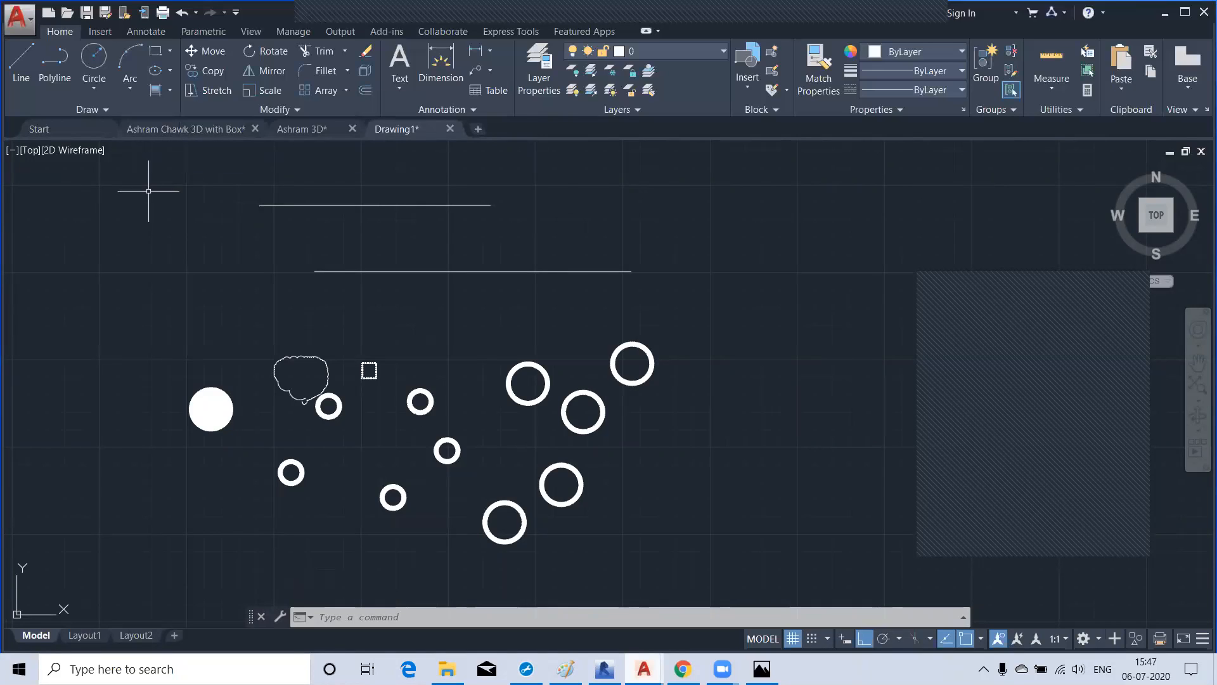
left_click(289, 111)
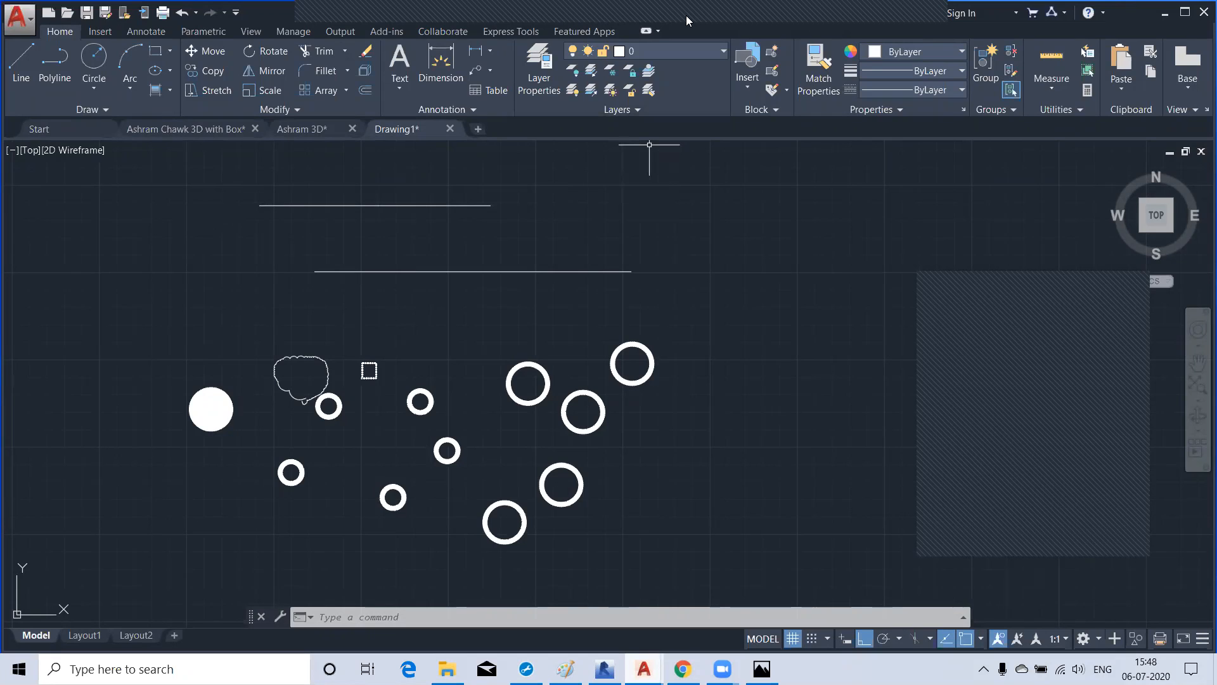
mouse_move(686, 15)
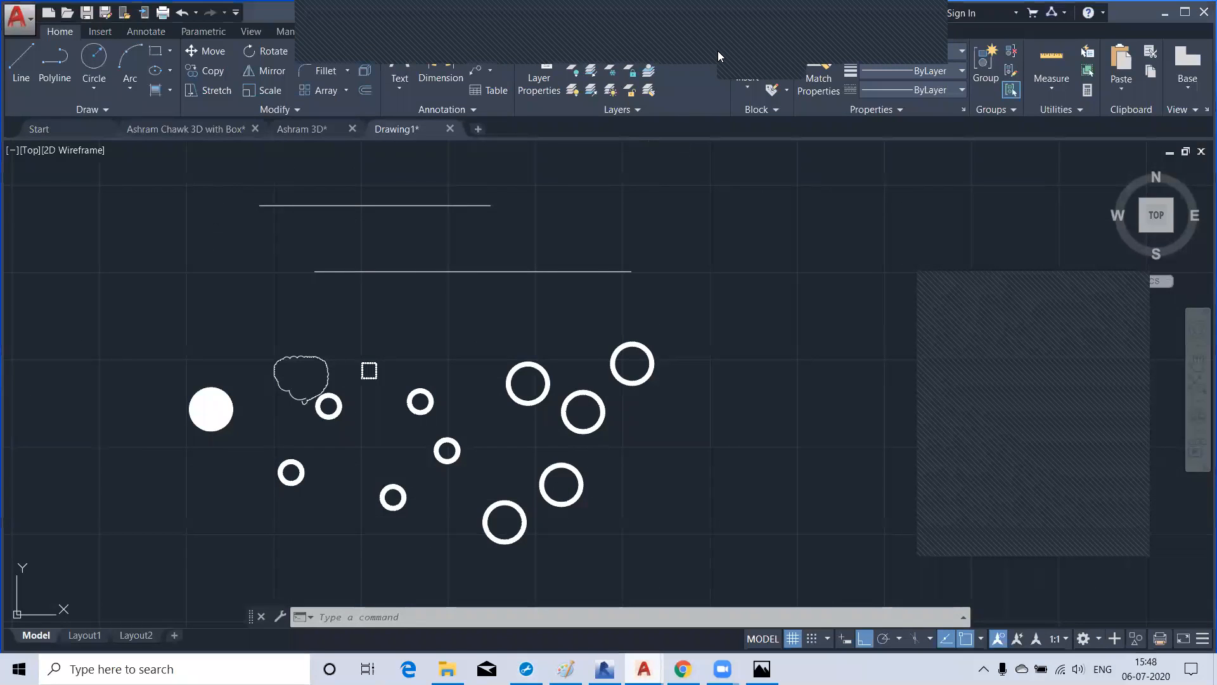